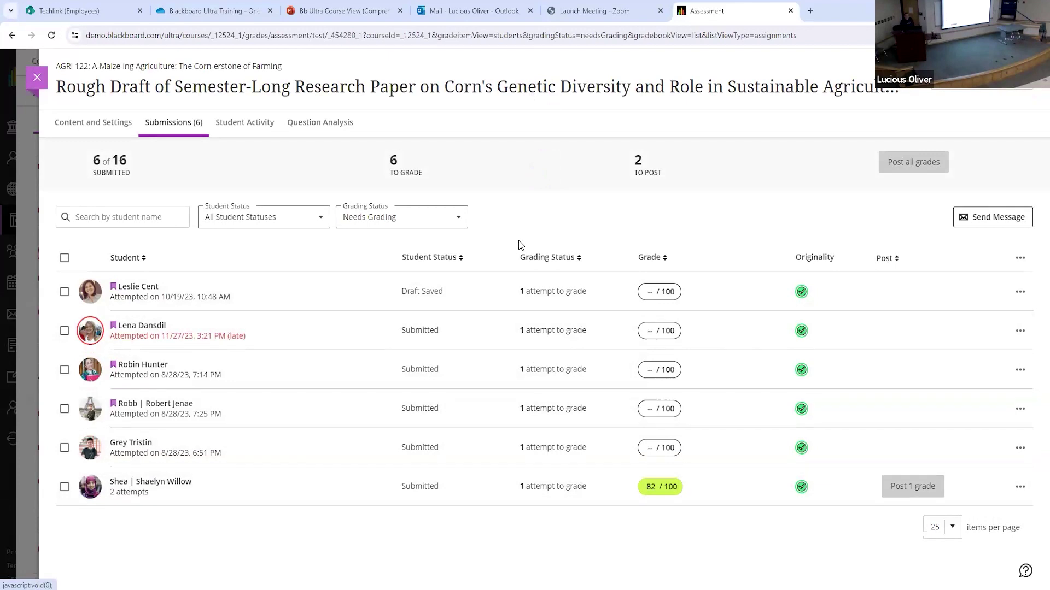
Show submissions with all grading statuses and return the grading status filter to Needs Grading.
click(462, 218)
click(434, 244)
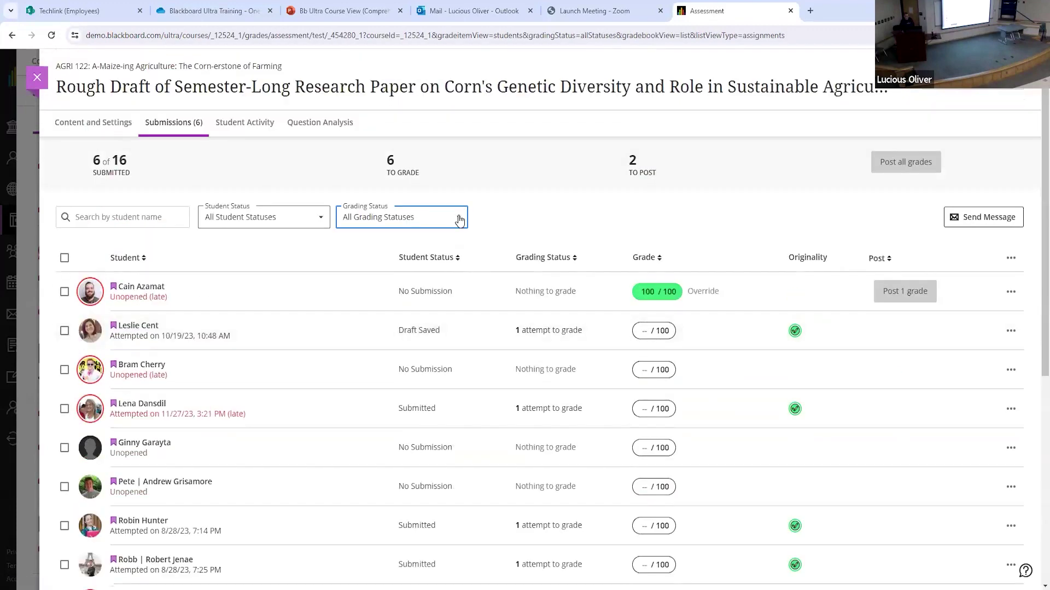
click(459, 218)
click(439, 265)
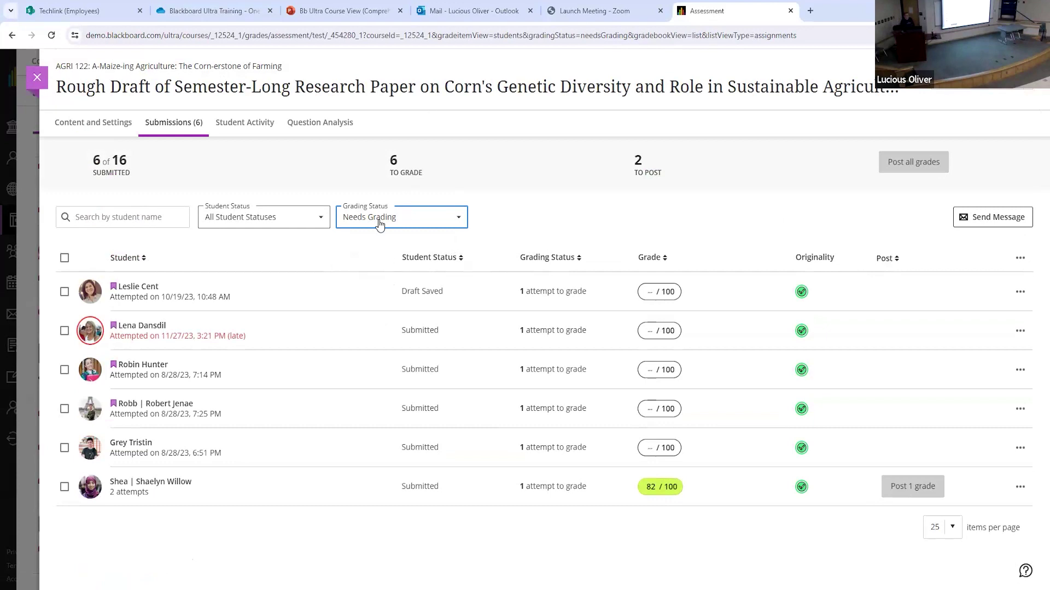
Select all students in the Needs Grading list and clear the selection again.
click(153, 217)
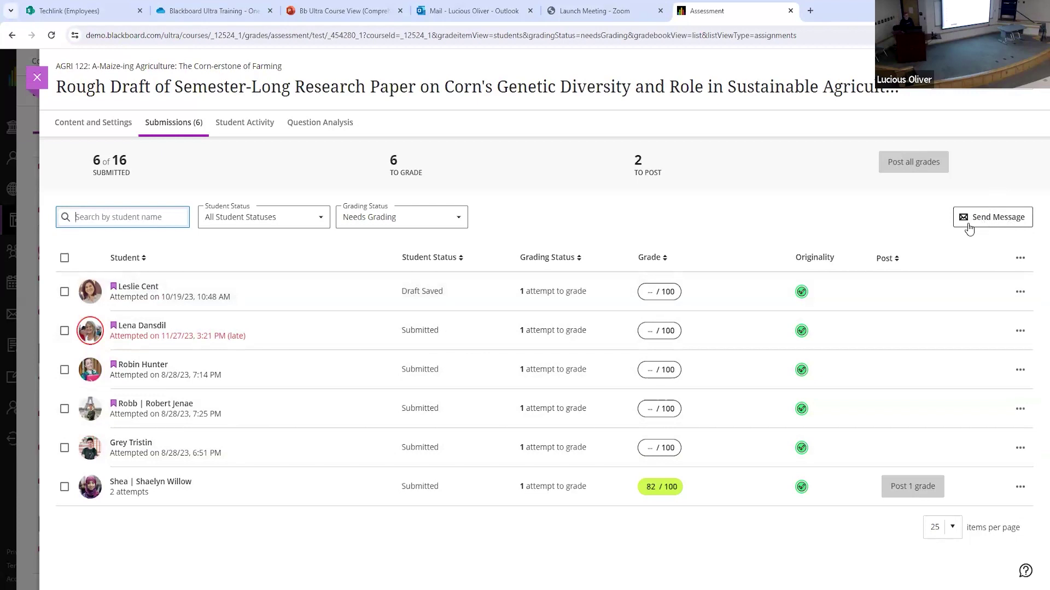
click(64, 258)
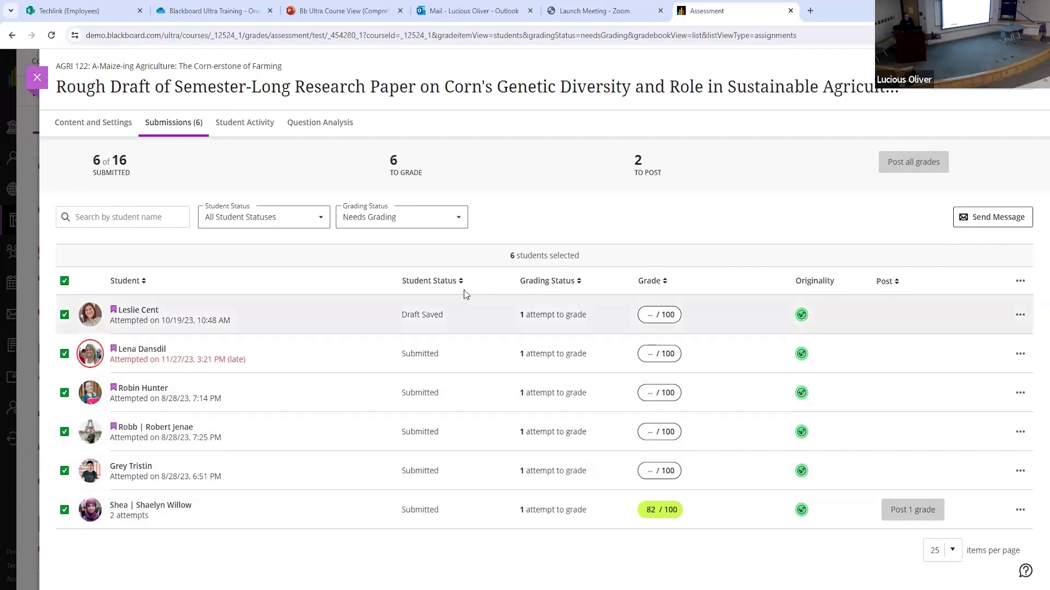
click(64, 281)
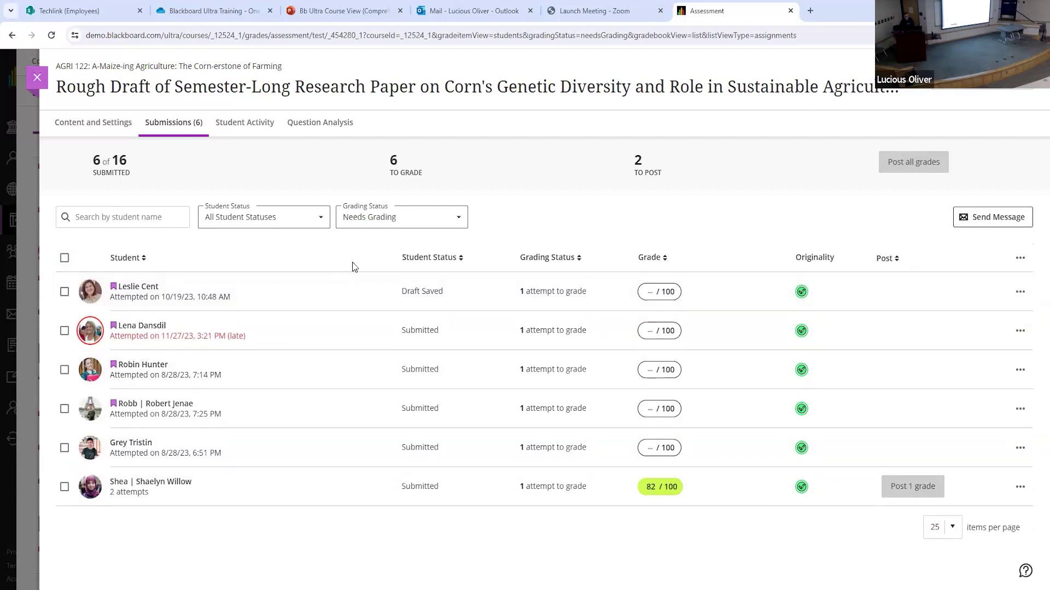
Look over the grading status options and filter the submissions by the student status No Submission.
click(379, 217)
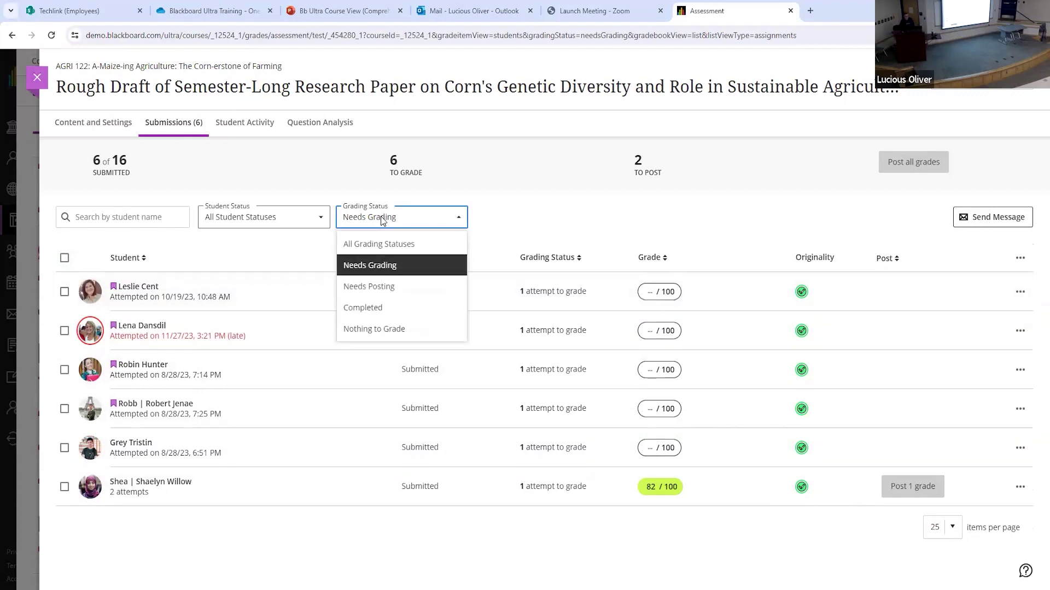
click(235, 217)
click(265, 222)
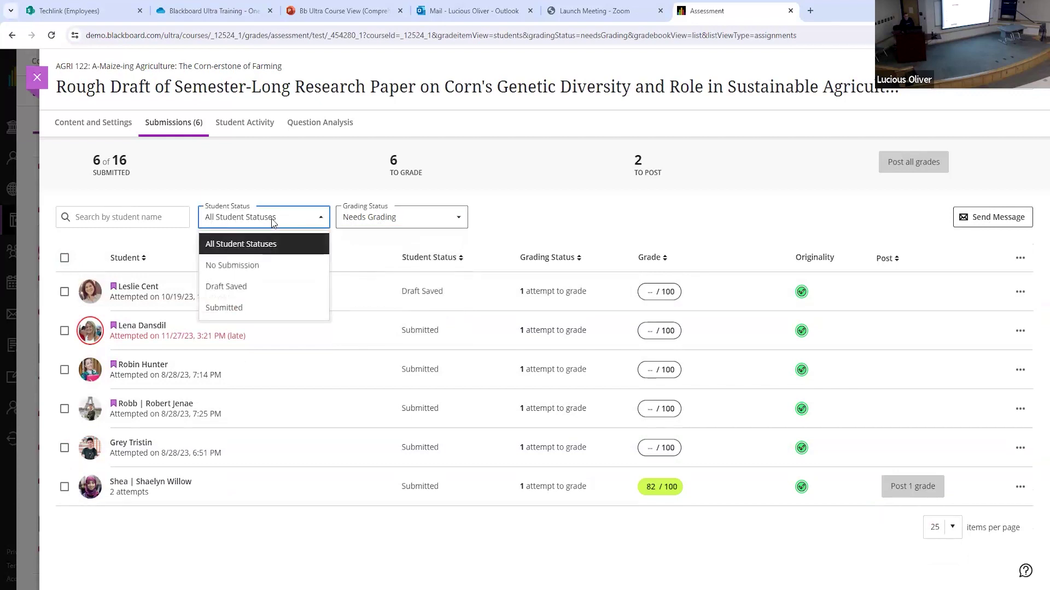
click(271, 265)
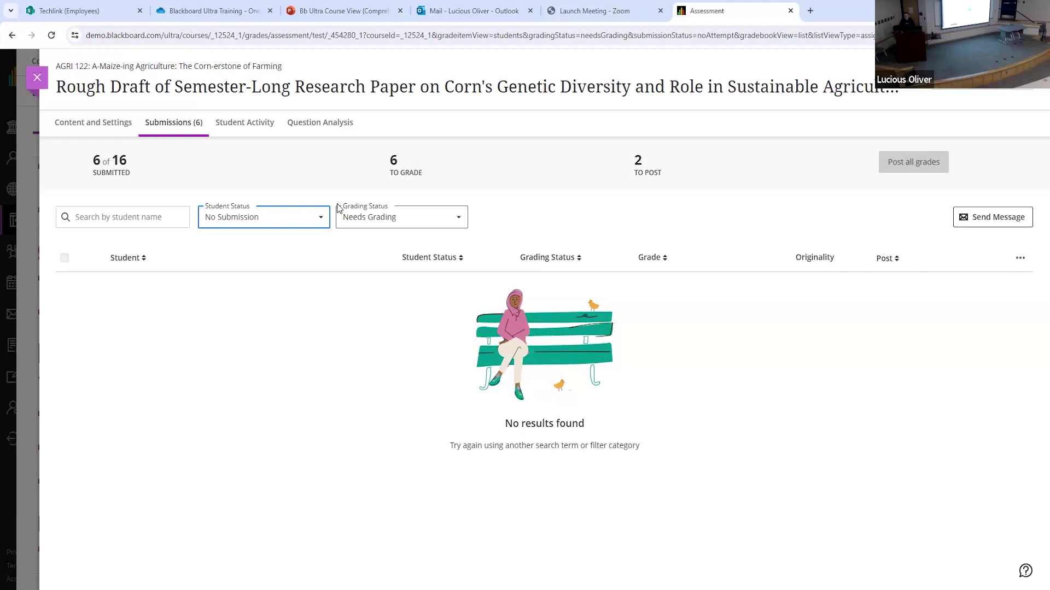
Close the assignment's submissions, switch the gradebook to the student list and review the grades of the fifth listed student.
click(37, 78)
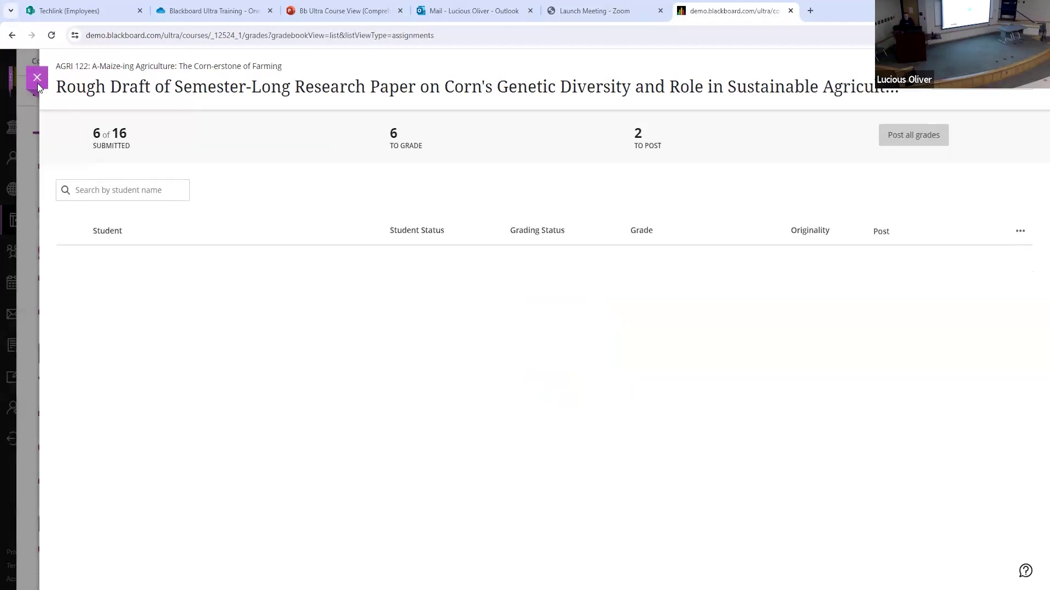
scroll(385, 353, up, 1)
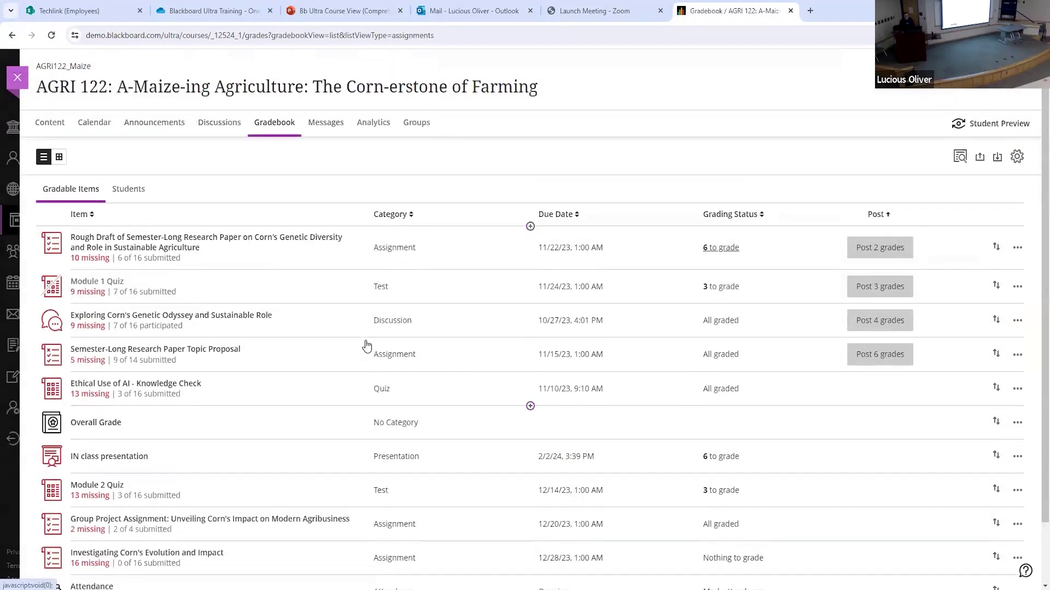
click(133, 193)
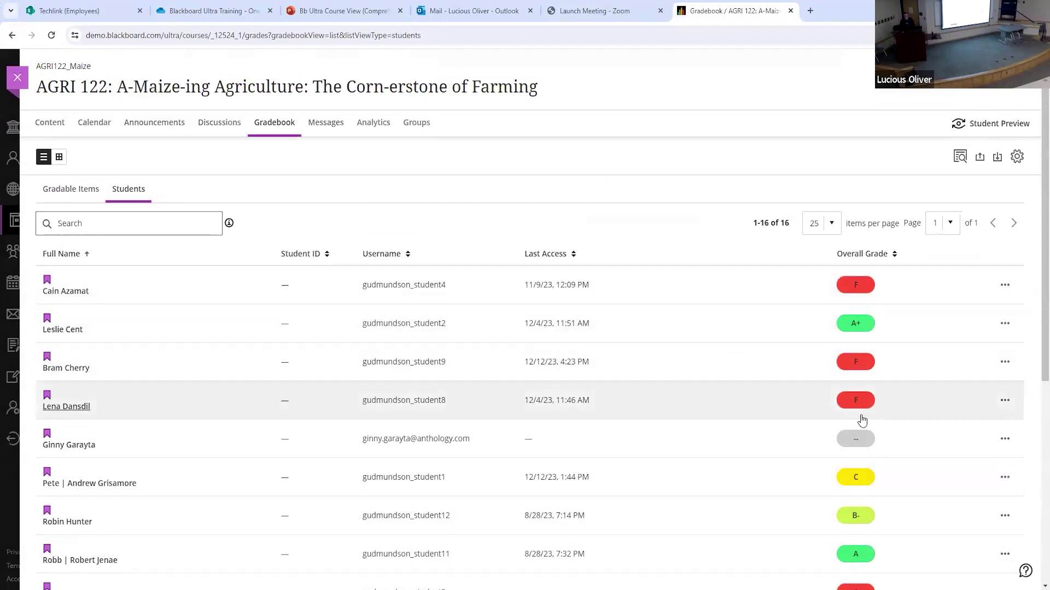
scroll(135, 369, down, 1)
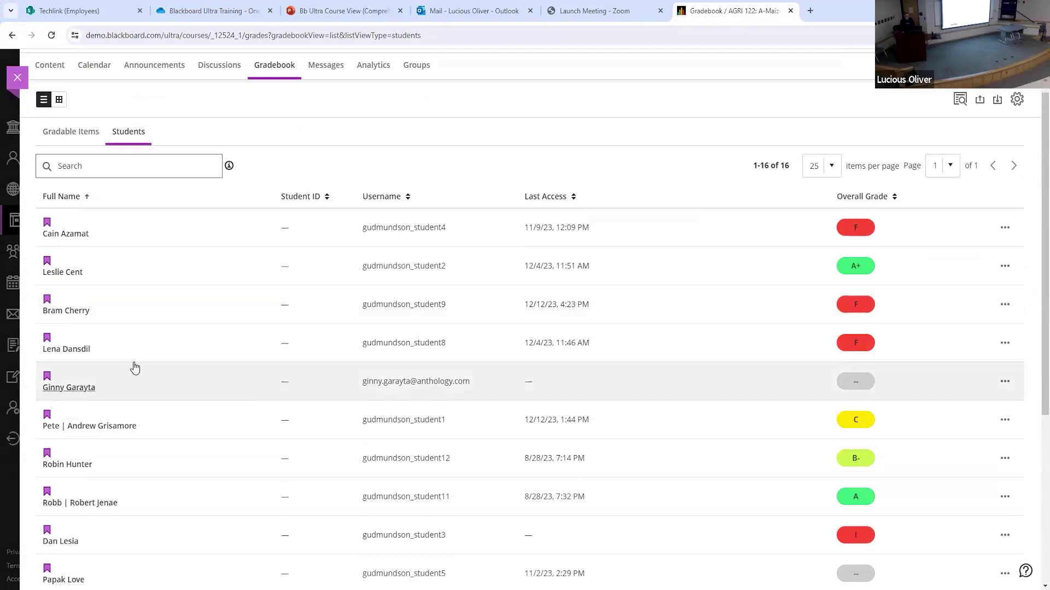
click(75, 388)
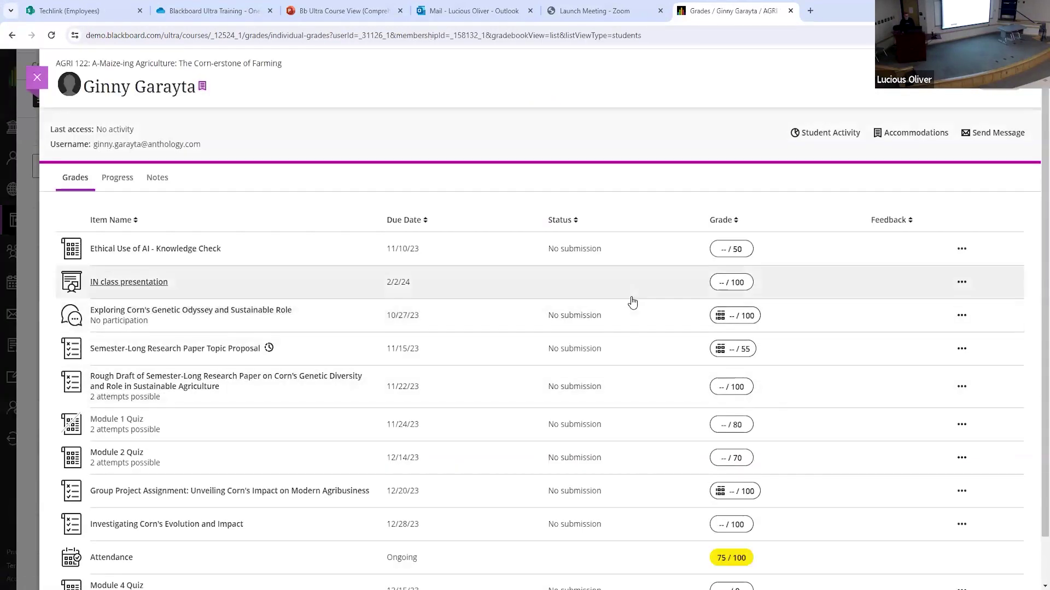
scroll(632, 302, down, 1)
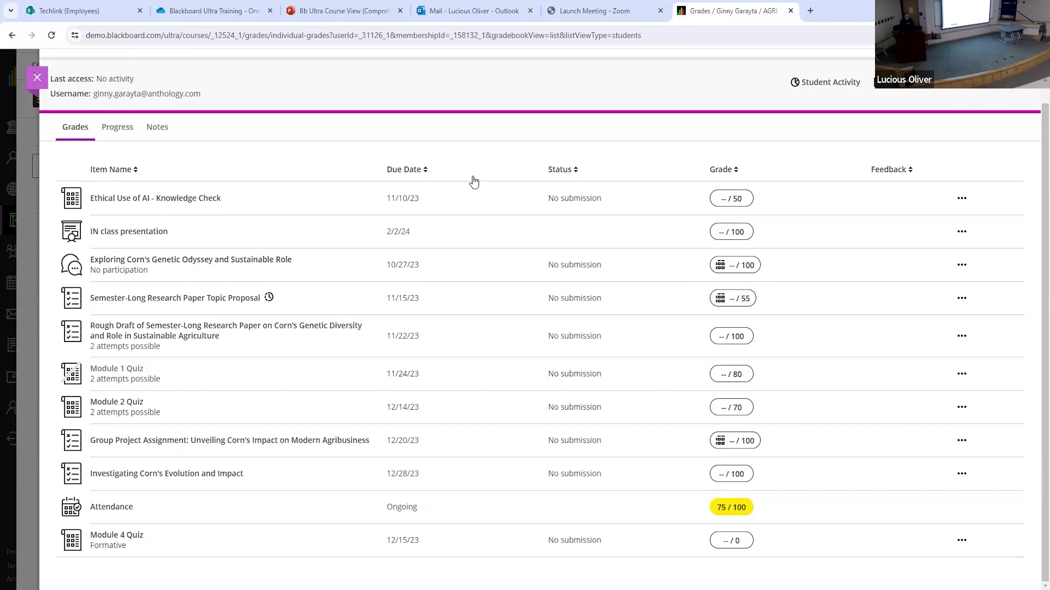
Examine the student's progress in Module 1 and the Start here folder, and view the internal notes.
click(123, 132)
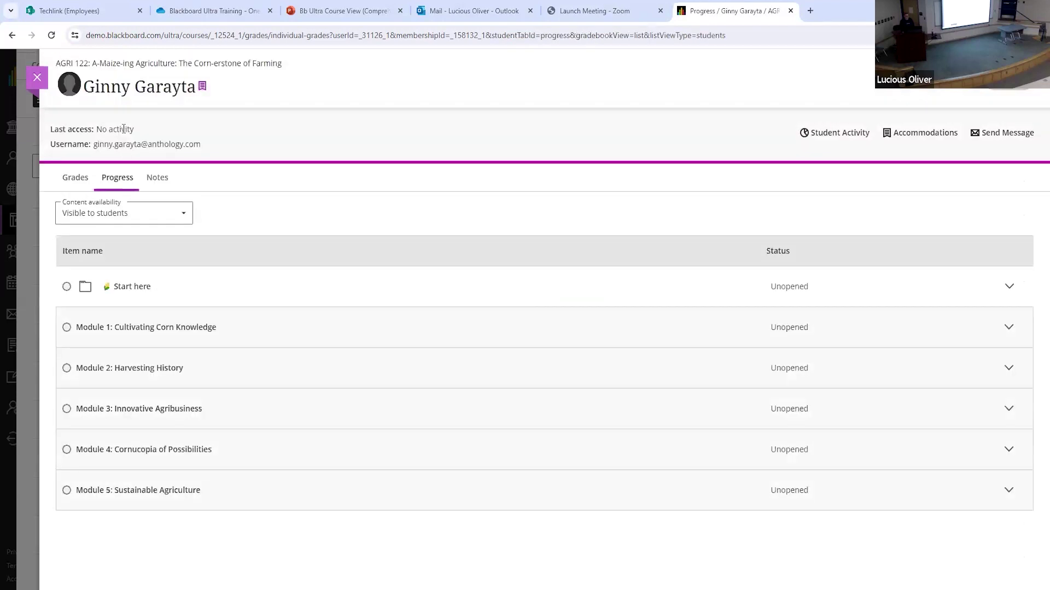
click(1007, 328)
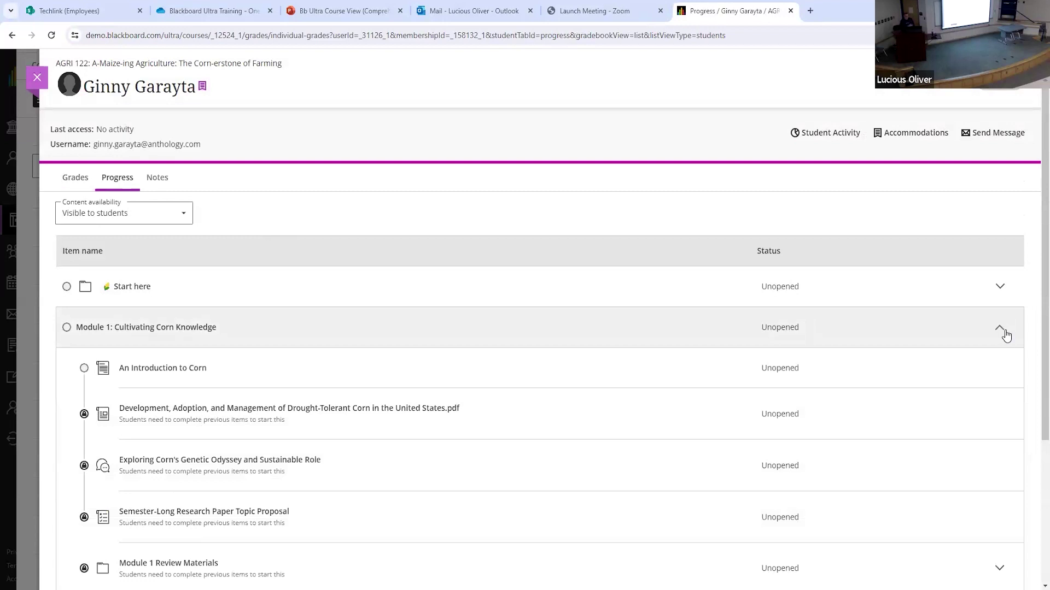
scroll(492, 383, down, 1)
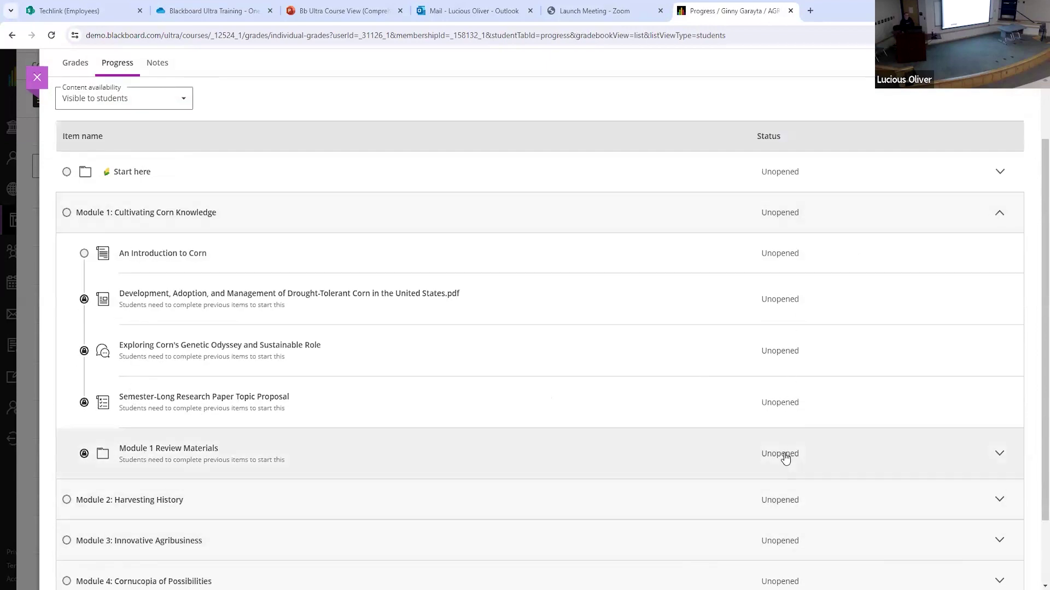
click(139, 178)
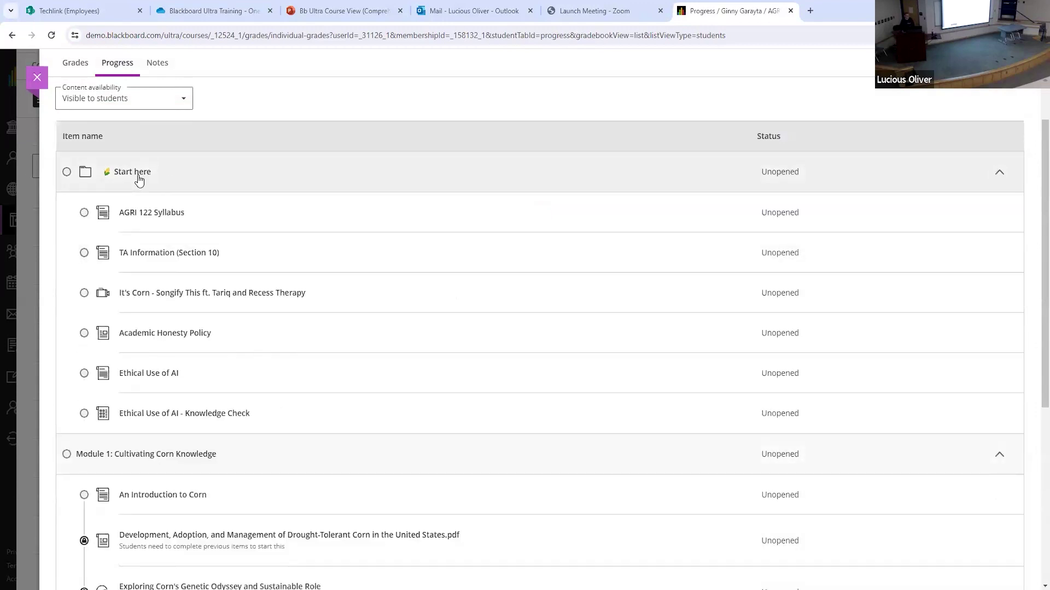
click(140, 179)
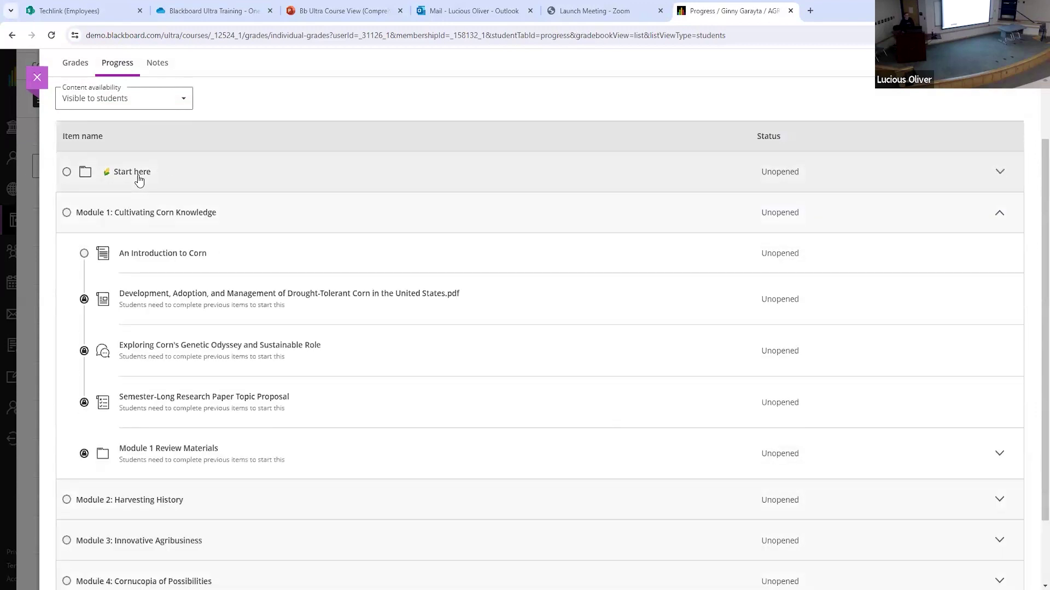
click(141, 216)
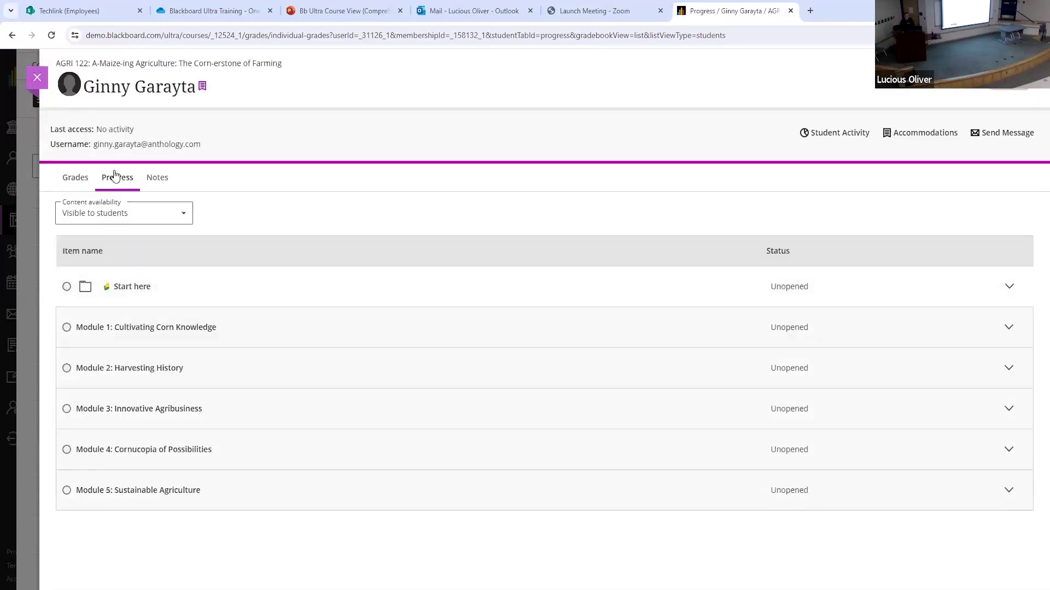
click(163, 179)
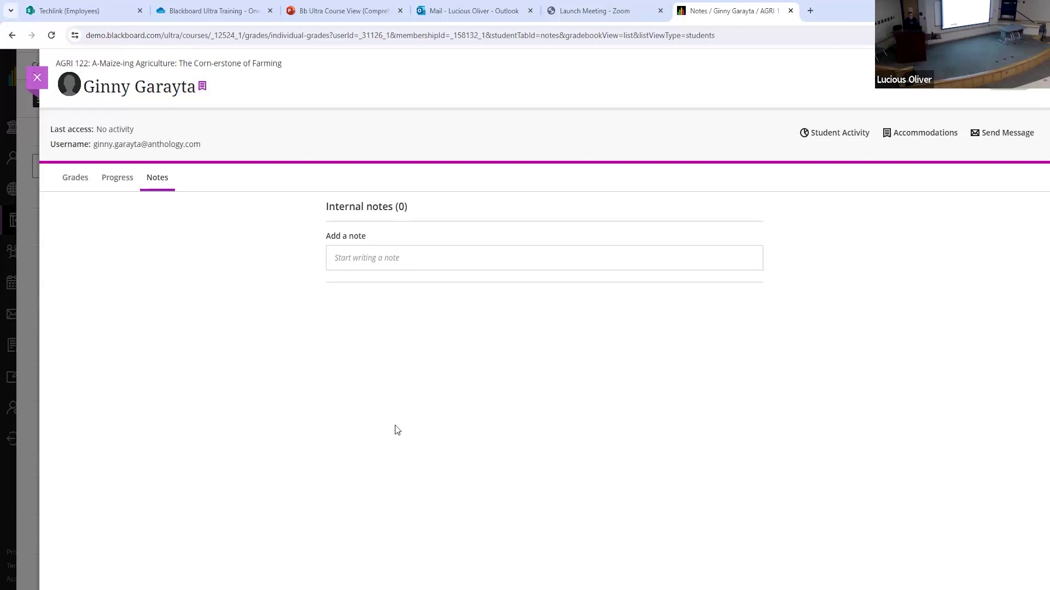
Change the student's time limit accommodation to a custom 50% of extra time and save it.
click(928, 140)
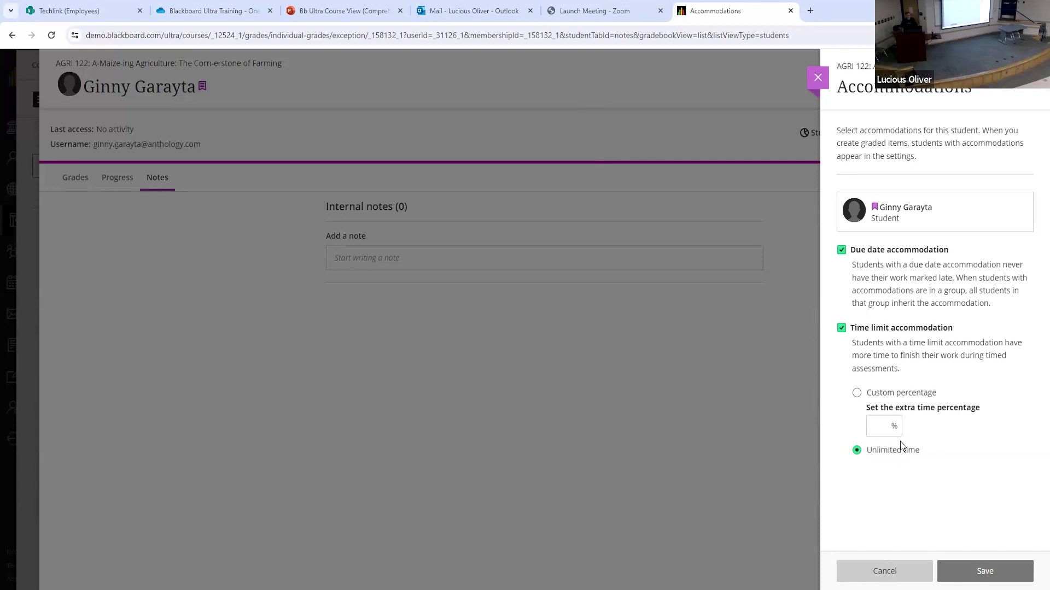
click(899, 395)
text(50)
click(990, 484)
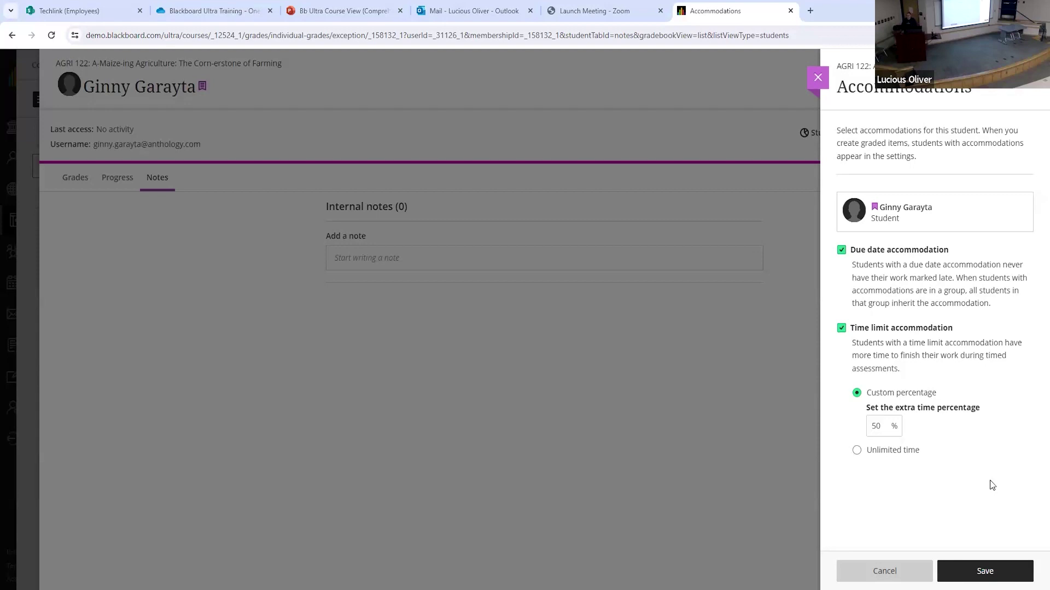
click(967, 572)
click(627, 223)
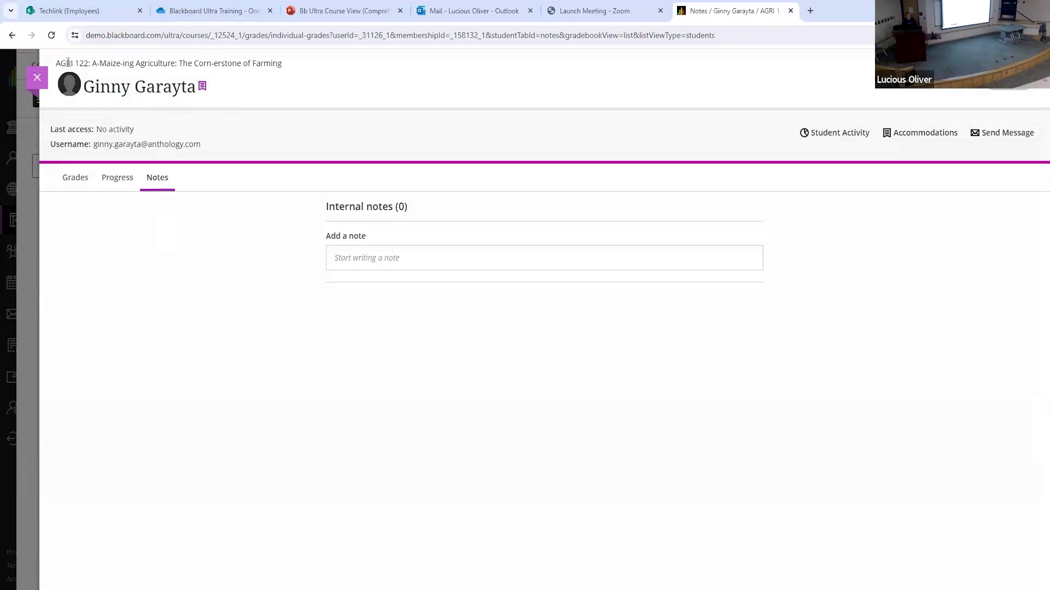
Return to the student list and sort it in descending order by full name, by last access and finally by overall grade.
click(37, 77)
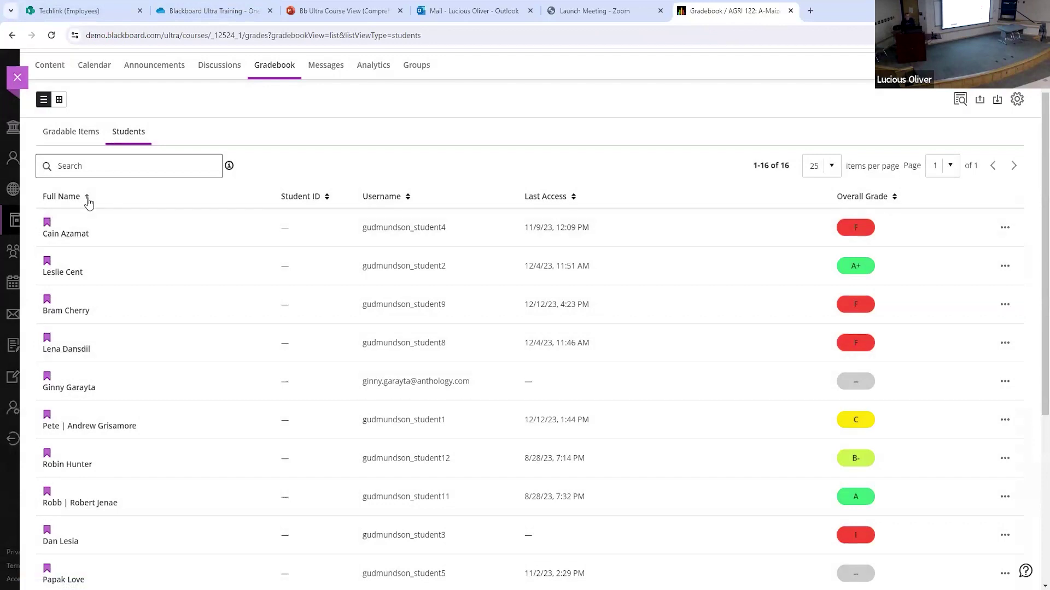
click(88, 199)
click(87, 254)
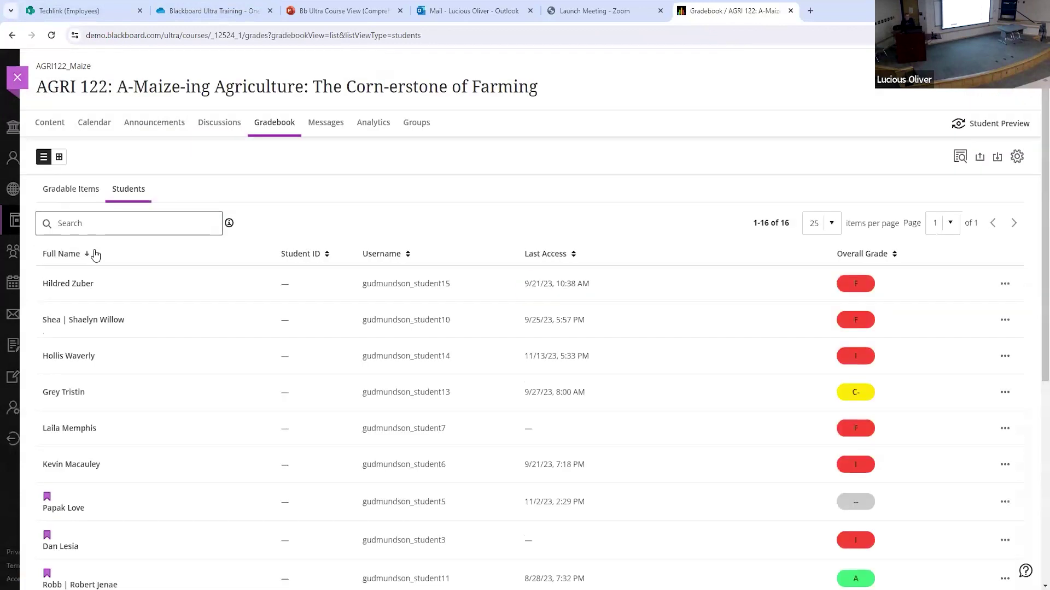
click(574, 254)
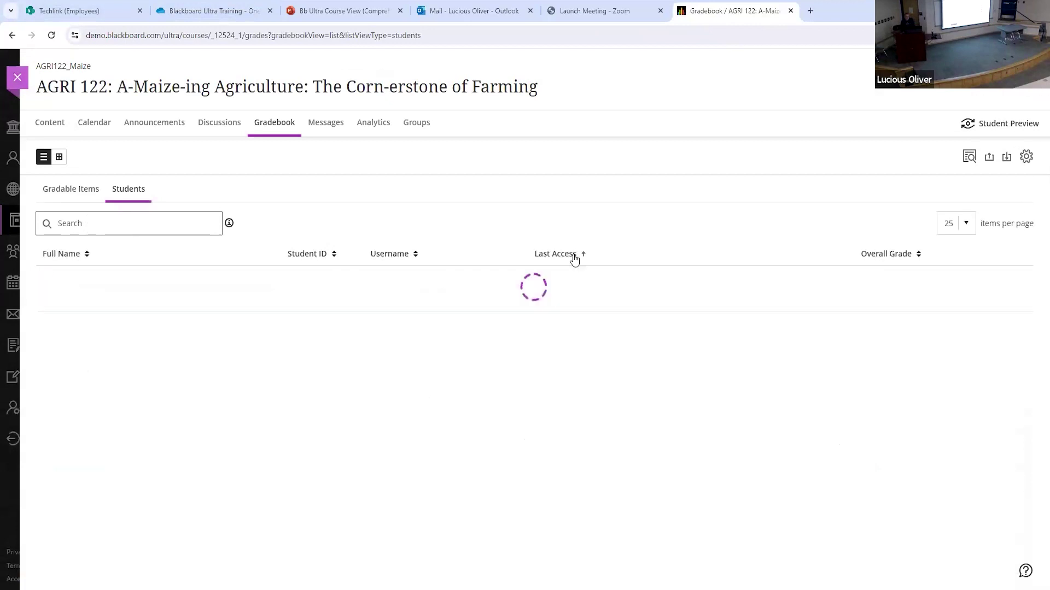
click(574, 260)
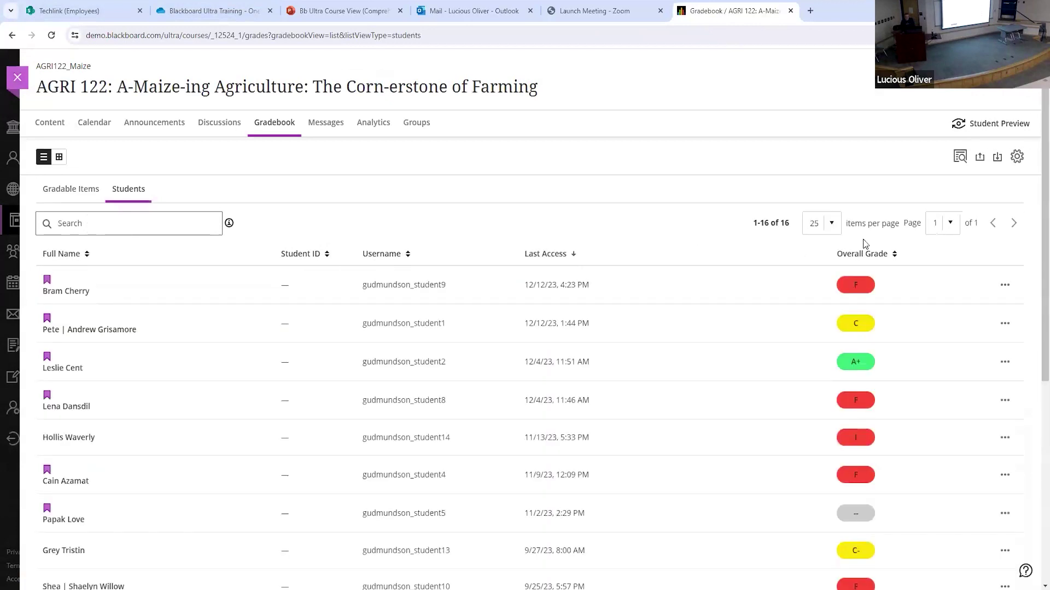
click(897, 258)
click(896, 257)
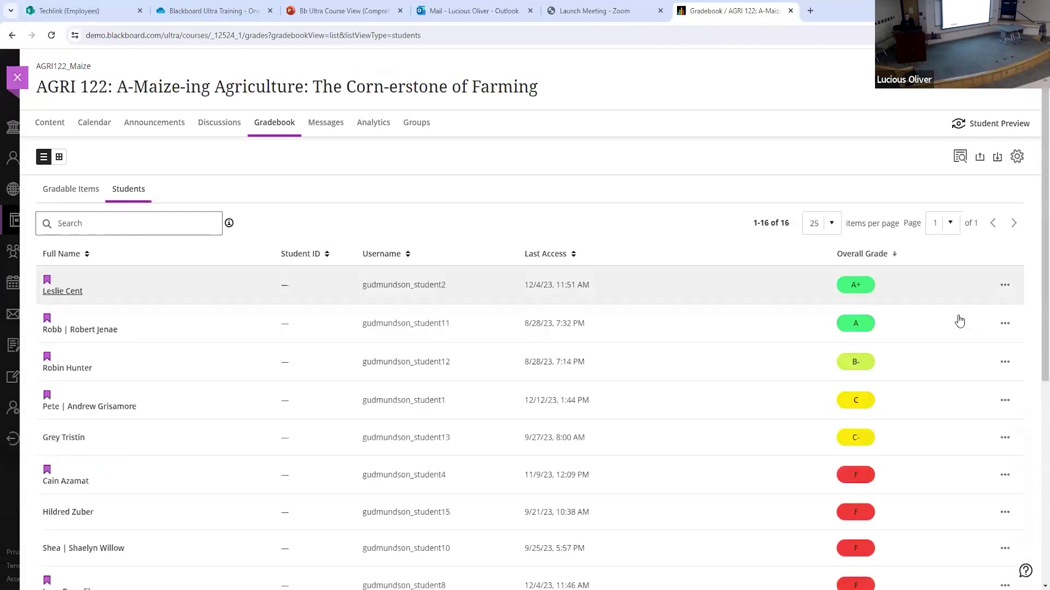
click(1006, 325)
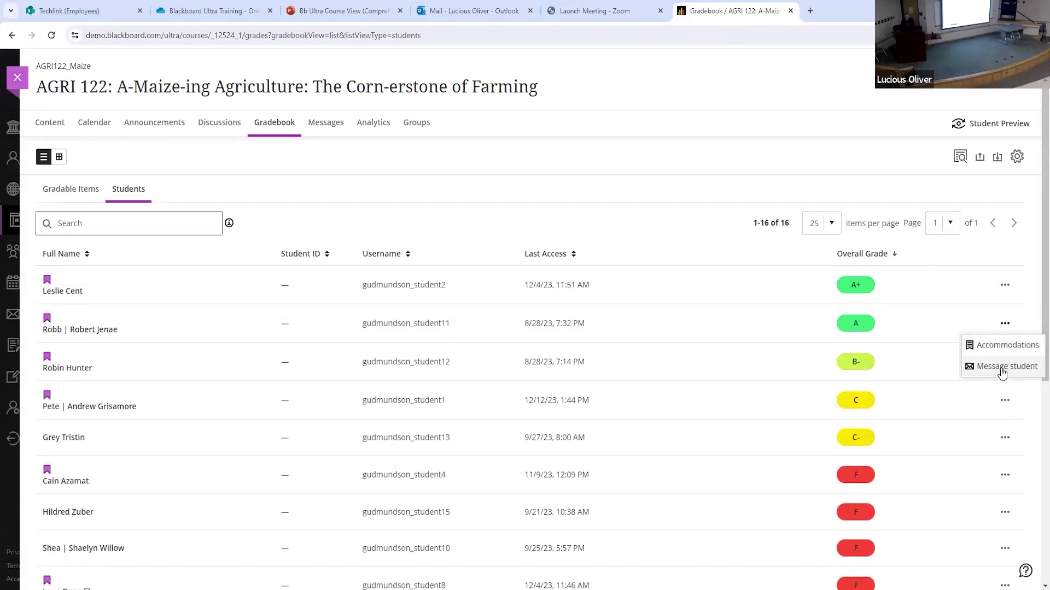
click(1005, 324)
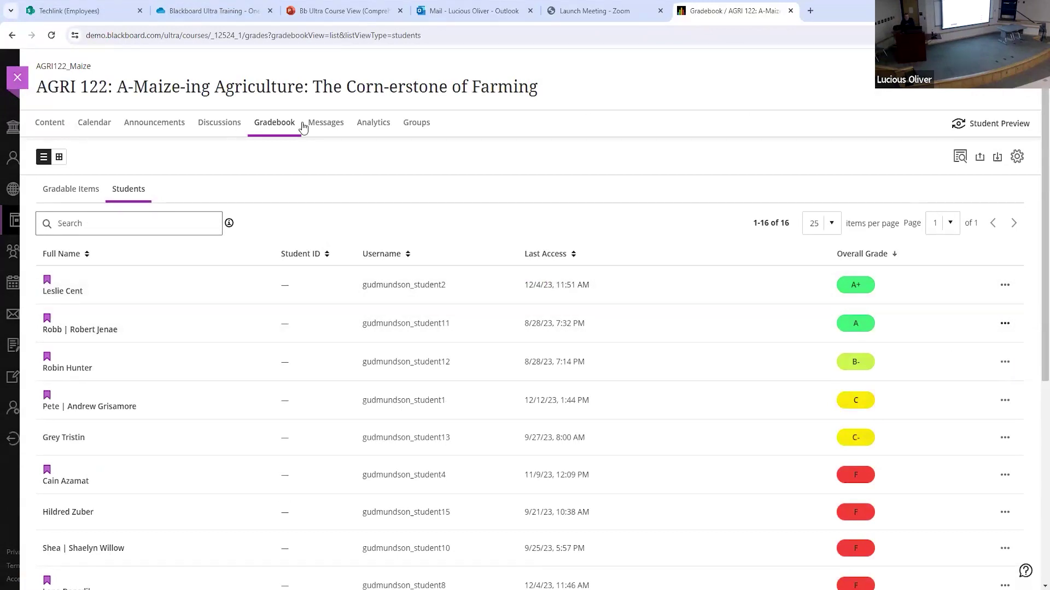
Open the activity details of the first listed student and examine the weekly average hours, range of average hours and activity hours.
click(117, 287)
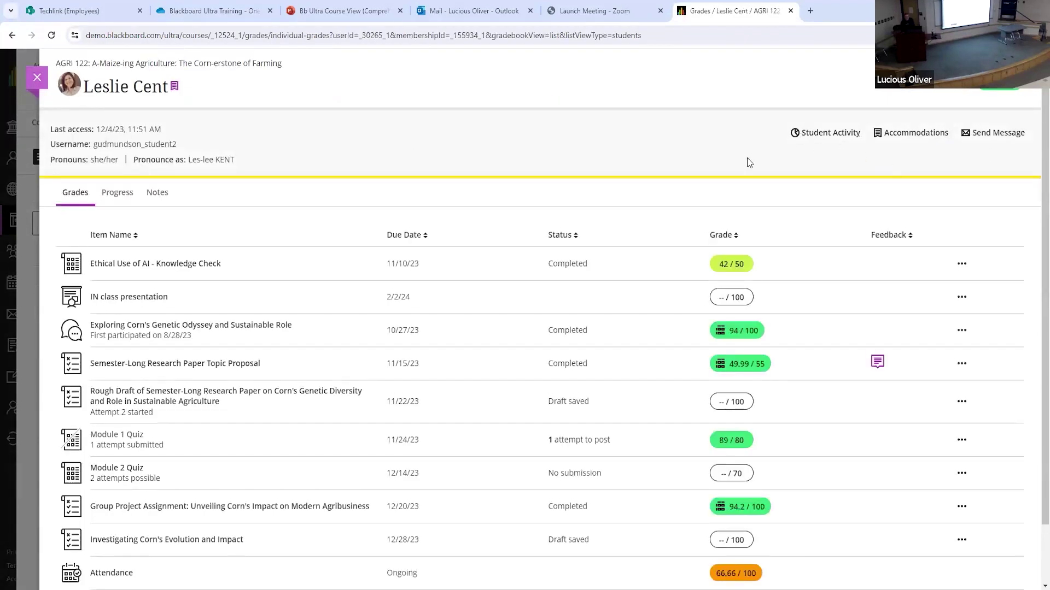
click(844, 136)
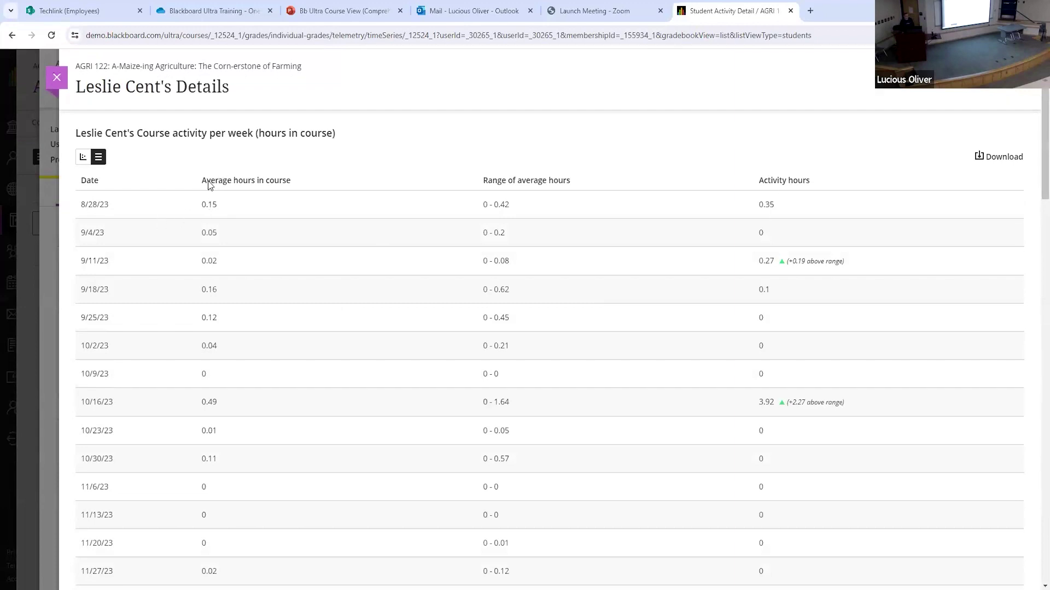
drag(208, 186, 335, 186)
click(517, 179)
drag(485, 182, 552, 183)
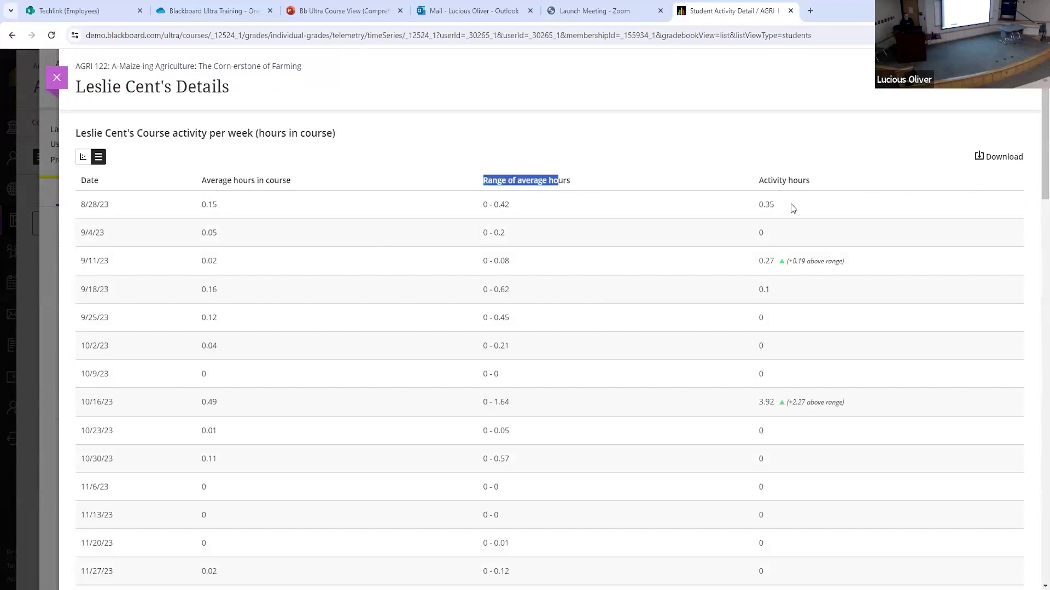
click(779, 212)
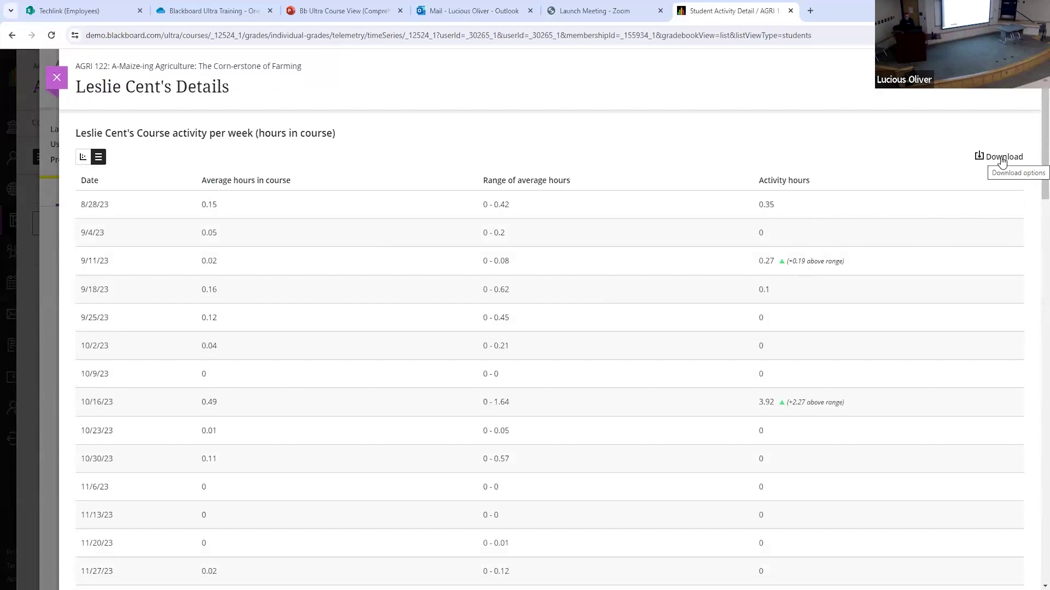
Show the student's weekly course activity as a chart, examine it, and return to the gradebook's list of gradable items.
click(83, 159)
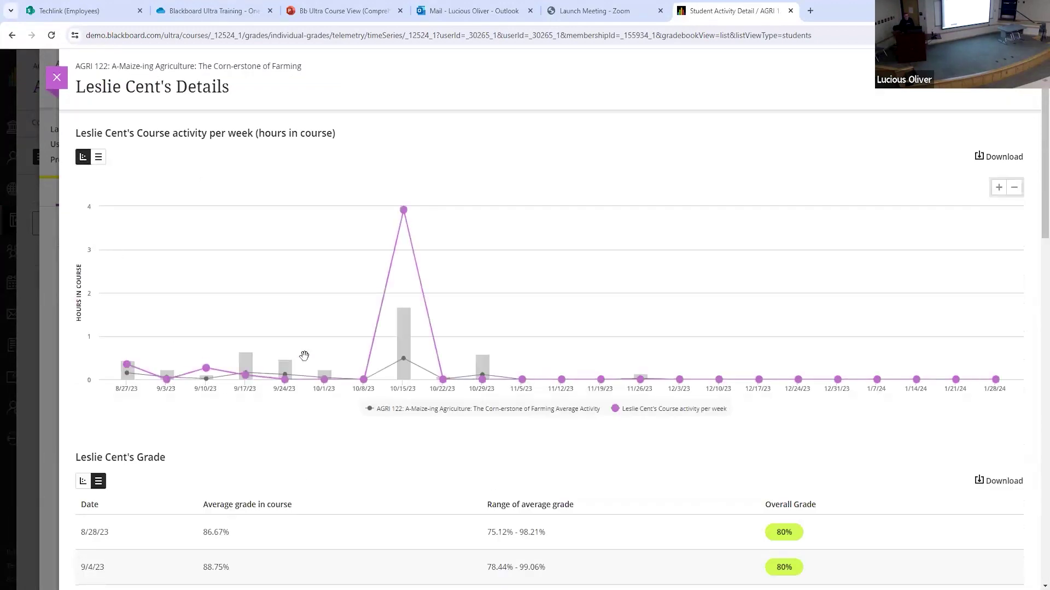
scroll(323, 398, down, 1)
scroll(322, 398, up, 1)
click(56, 79)
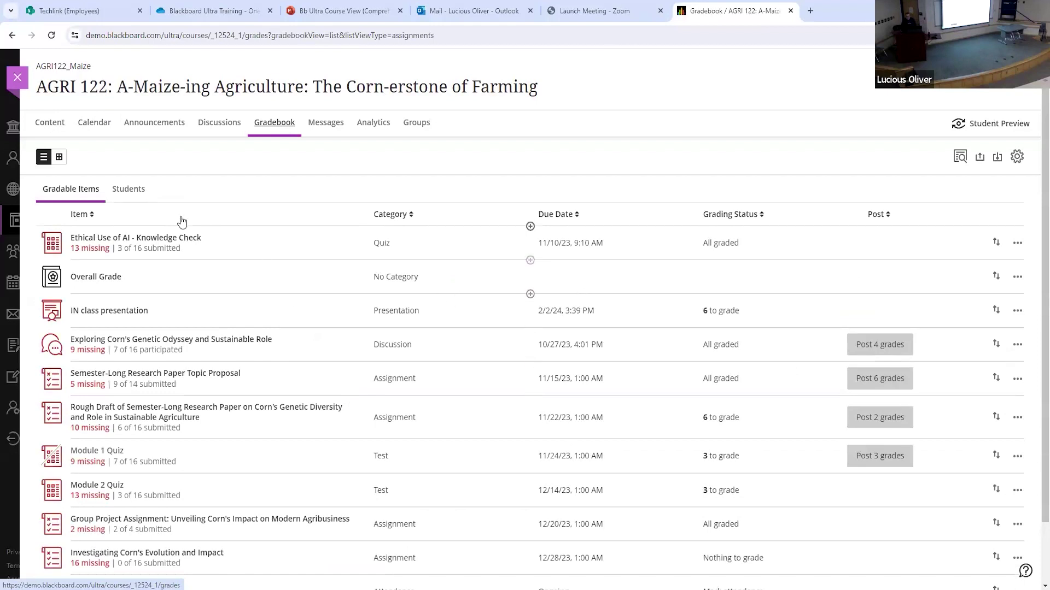
Switch the gradebook to the grid view and sort the students in ascending order by the Ethical Use of AI grade.
click(59, 158)
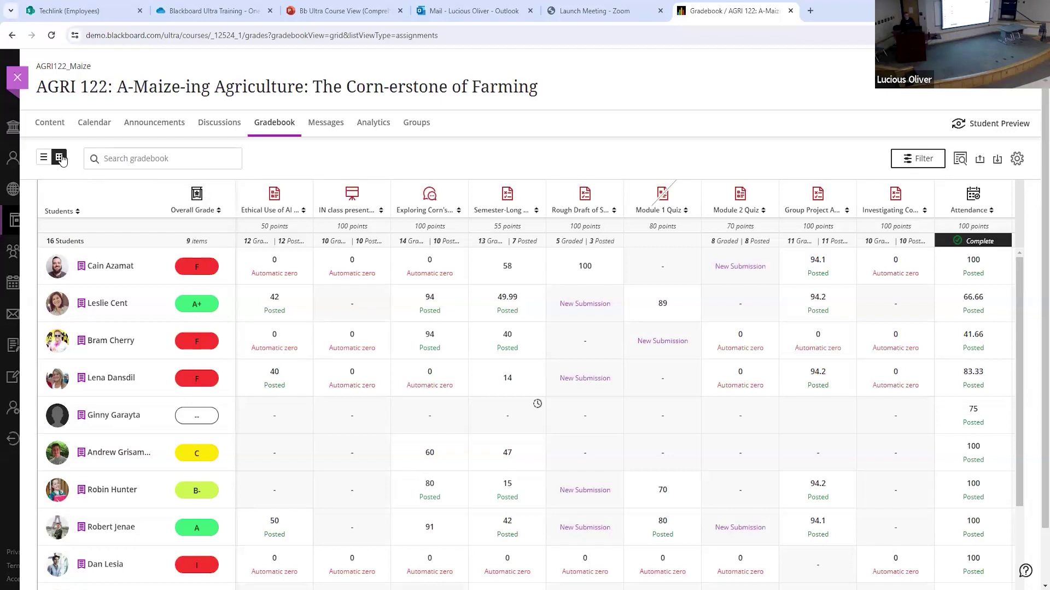
click(44, 158)
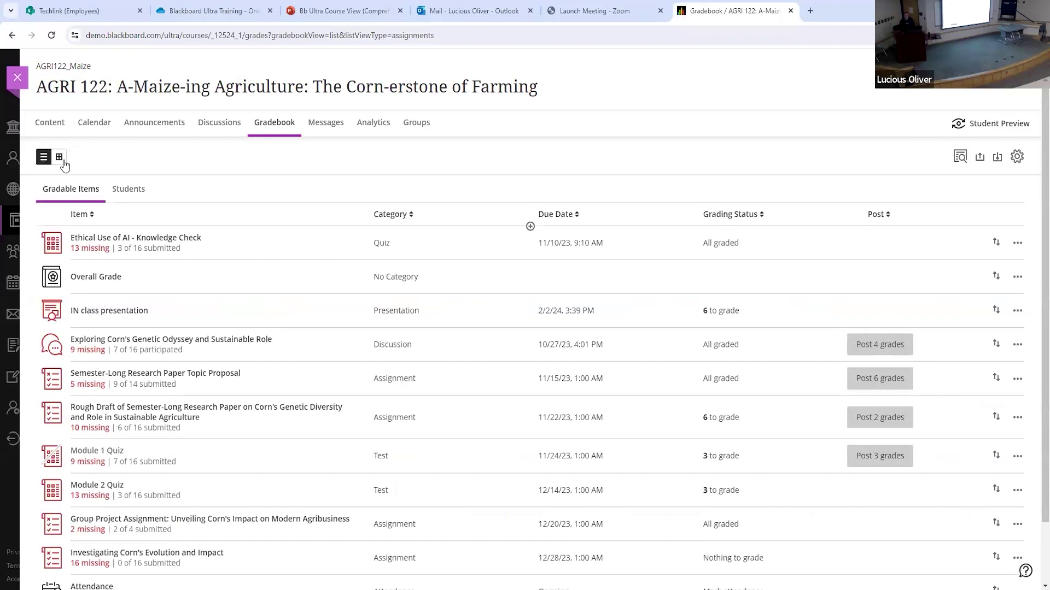
click(60, 159)
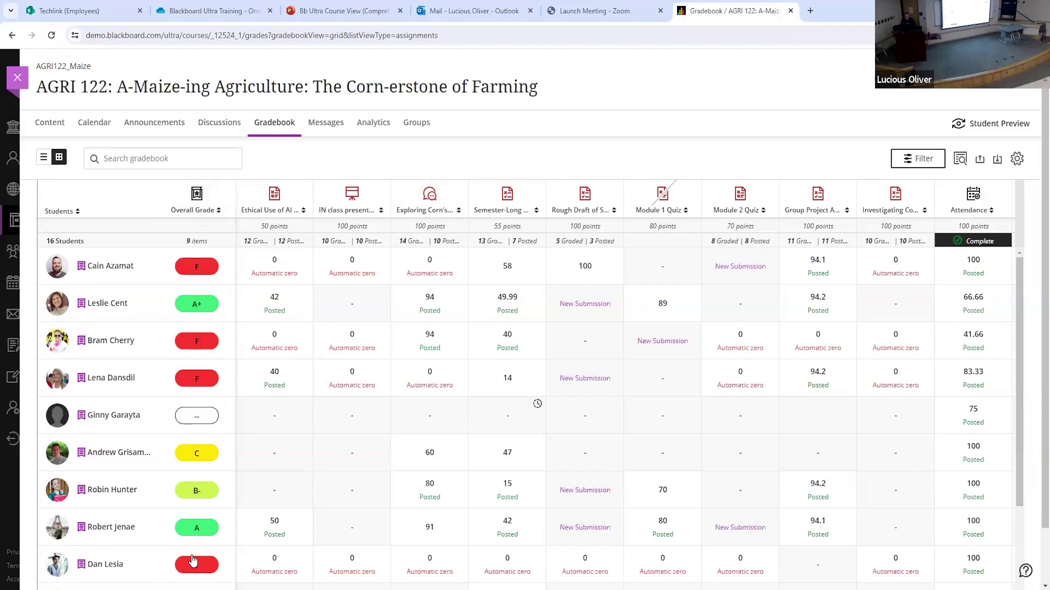
click(304, 212)
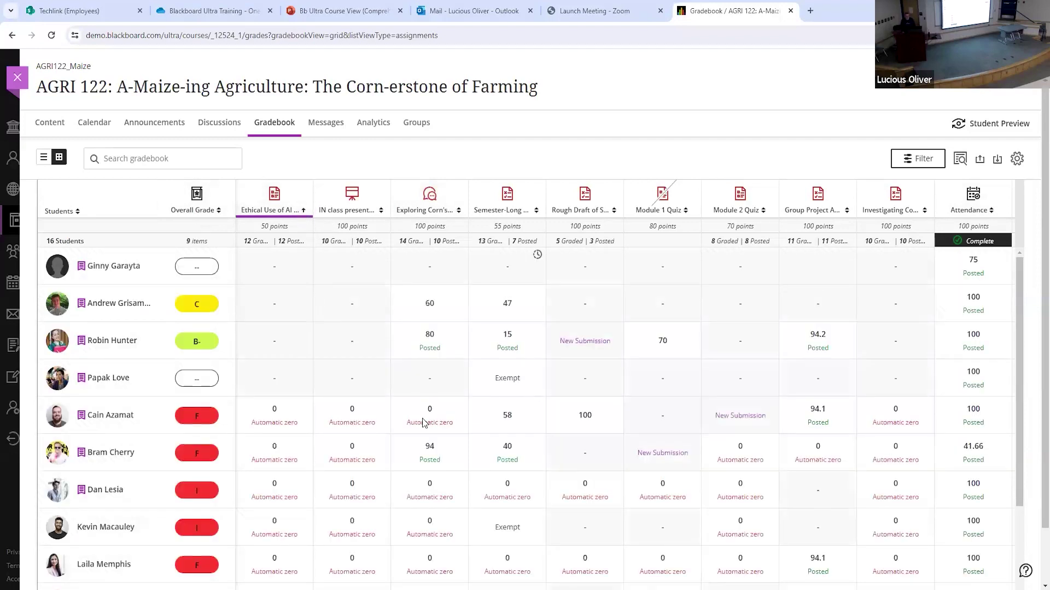
scroll(265, 359, down, 1)
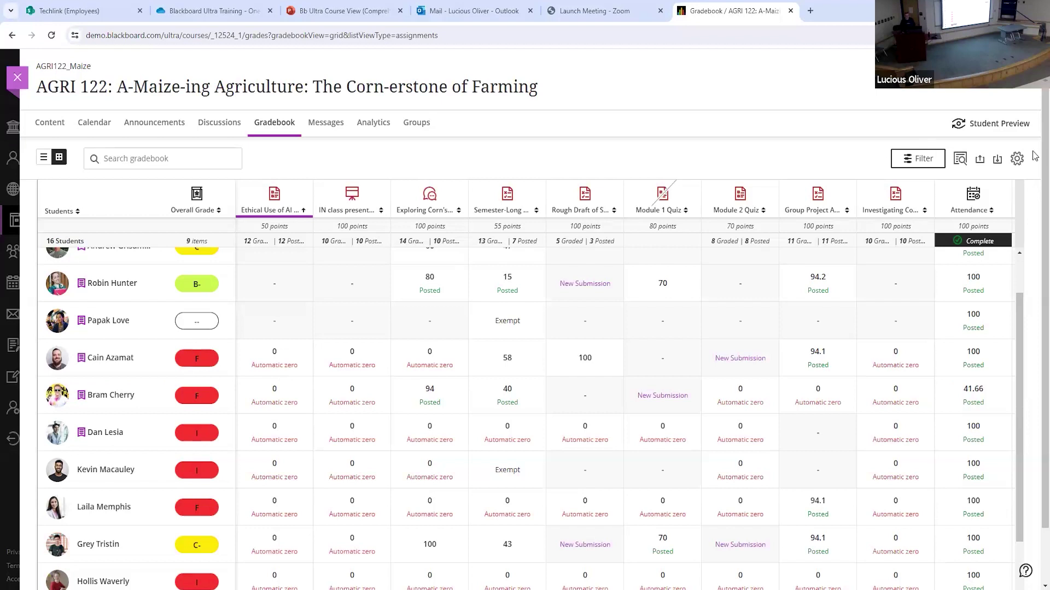
Try to turn off automatic zeros for past due work in the gradebook settings, then cancel and close the settings.
click(1017, 159)
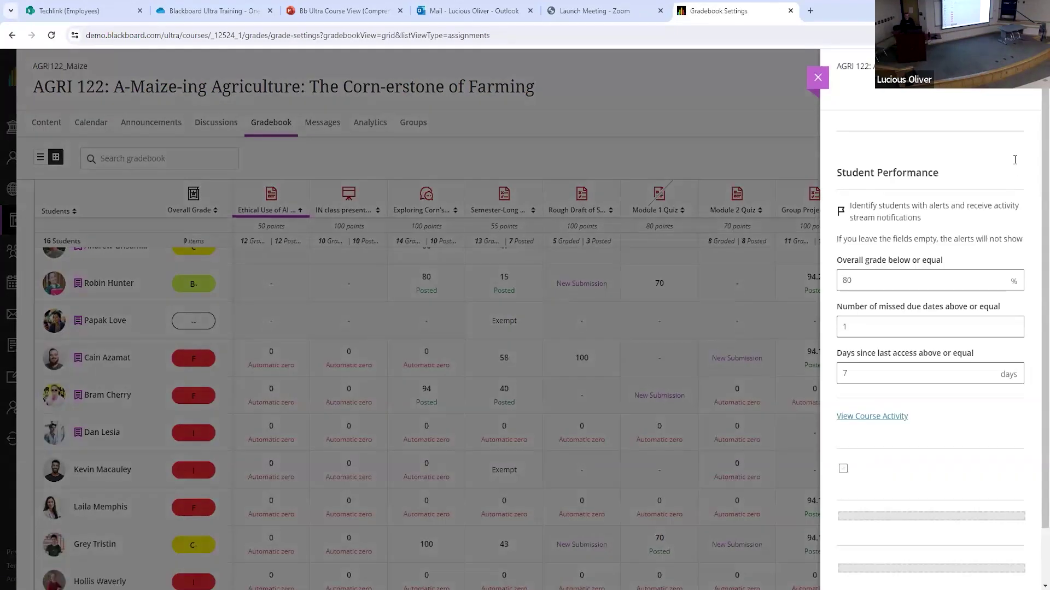
scroll(950, 279, down, 2)
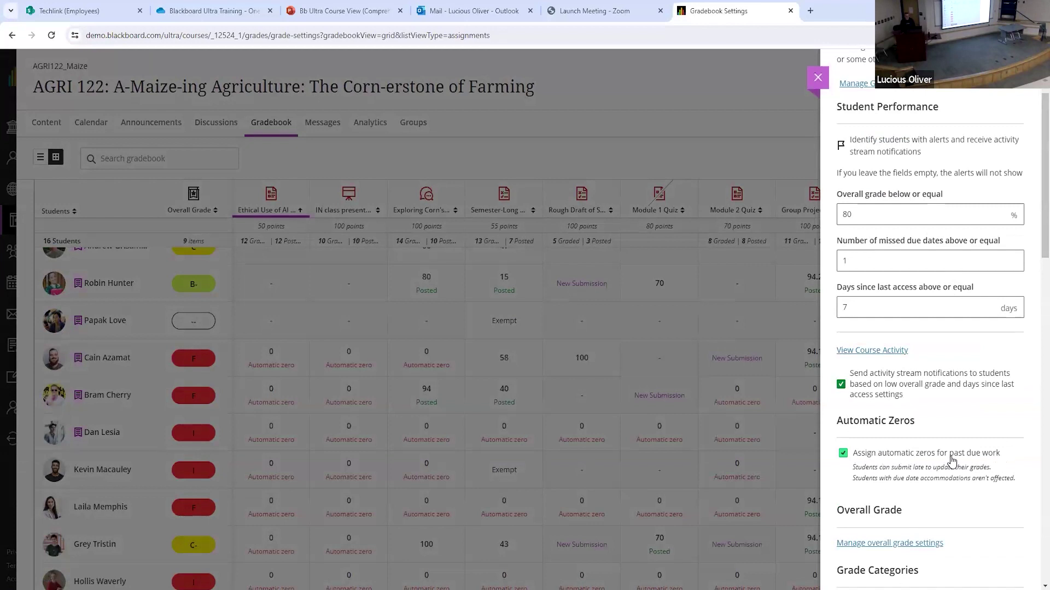
click(916, 456)
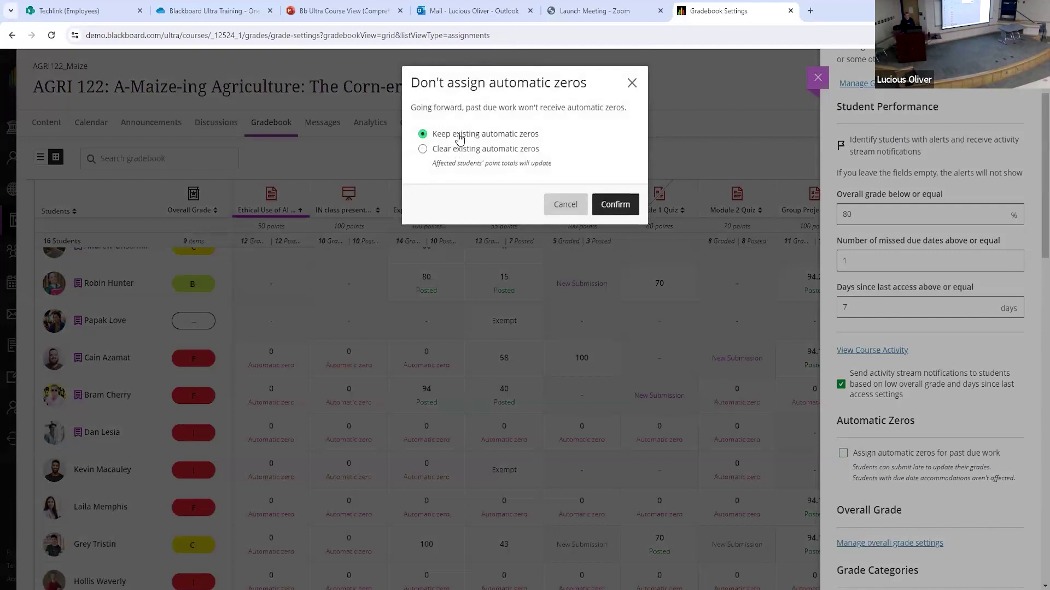
click(566, 205)
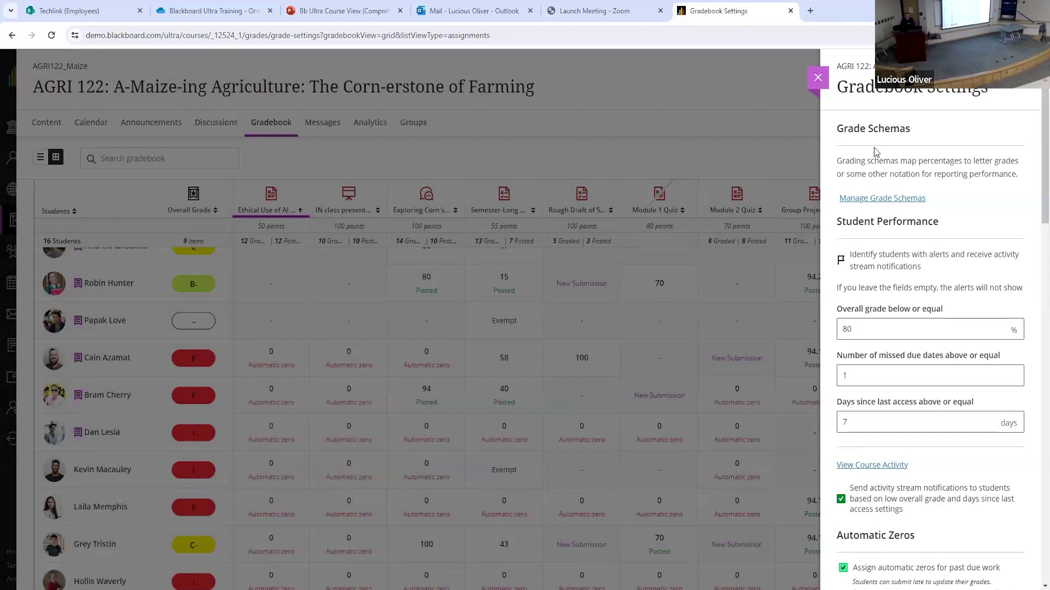
click(817, 77)
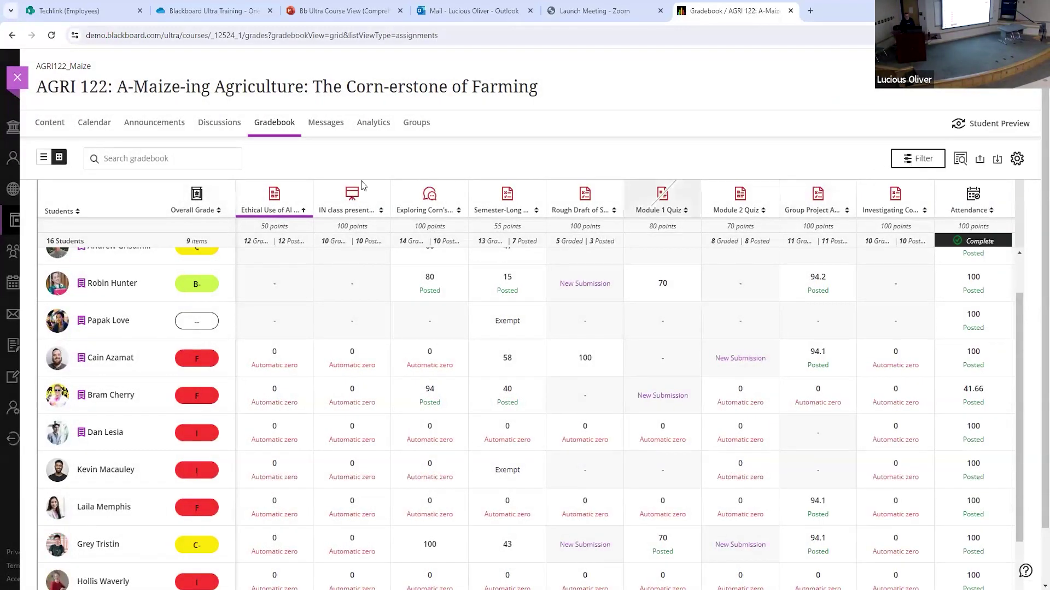
Return the gradebook to the list view and open the Overall Grade item for editing.
click(194, 214)
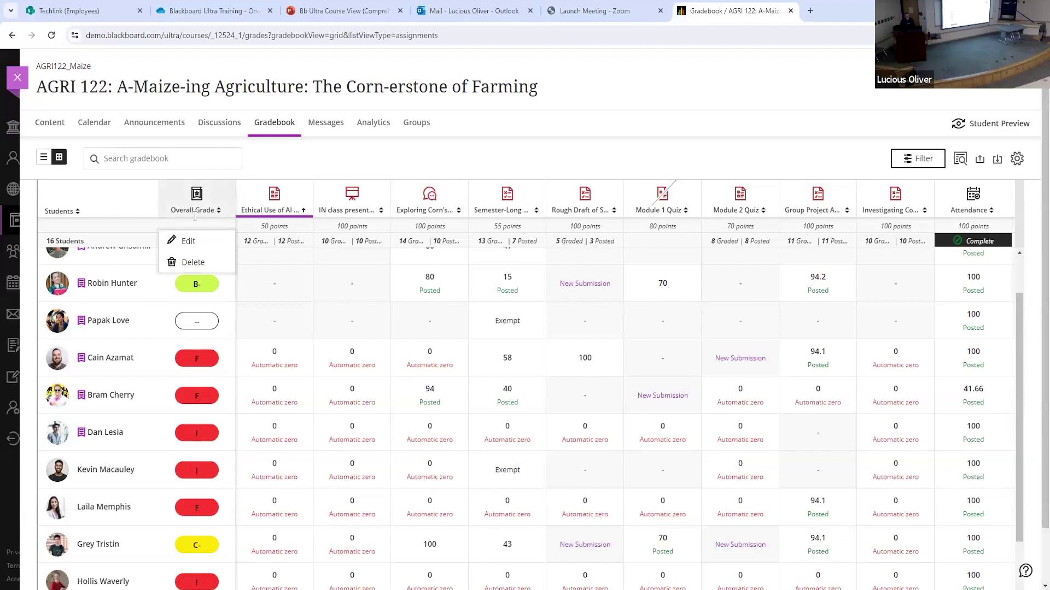
click(360, 157)
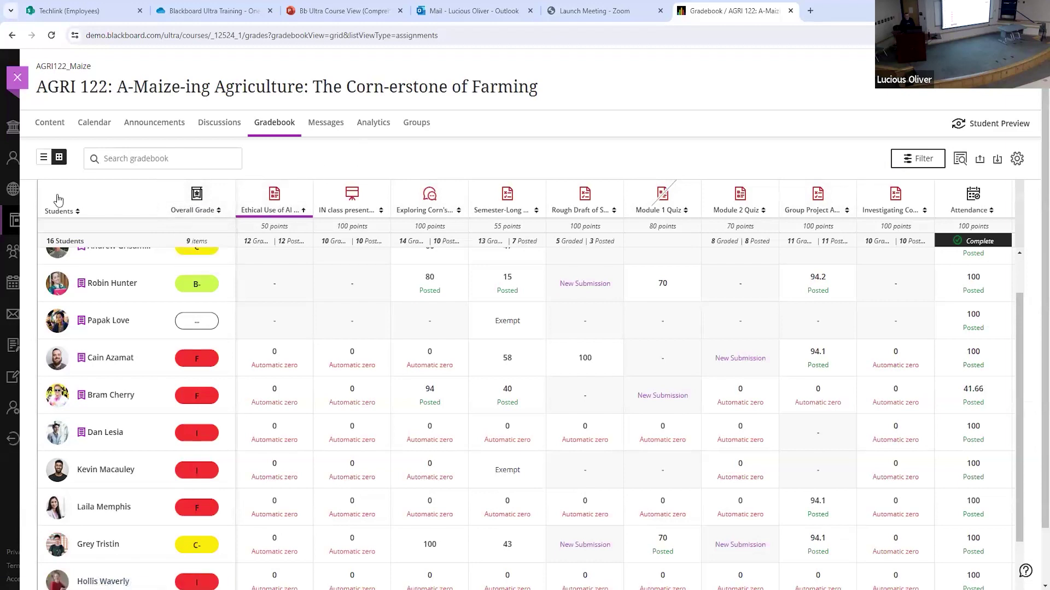
click(43, 156)
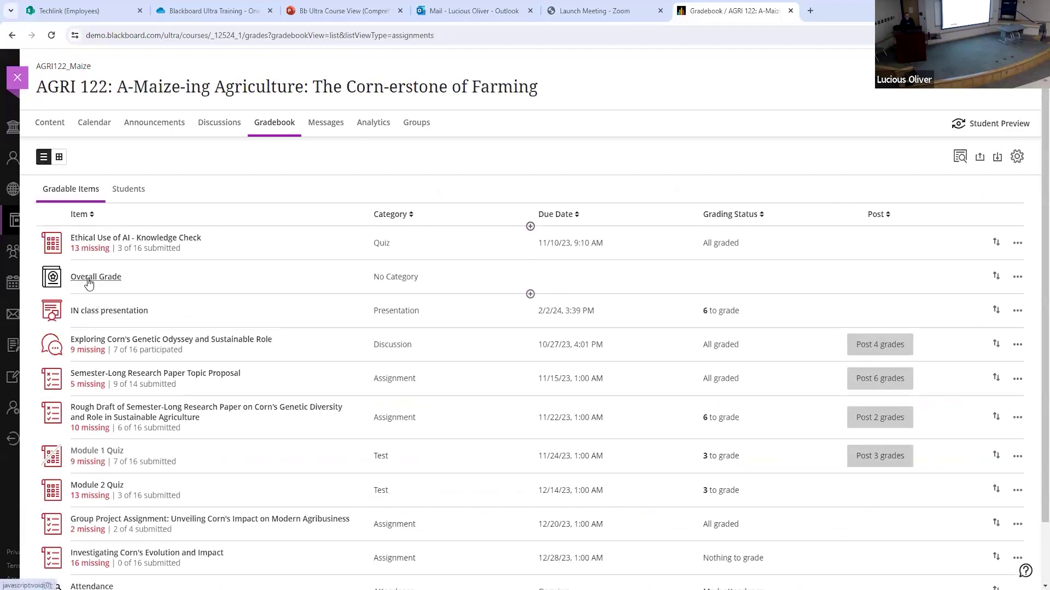
click(1018, 278)
click(960, 298)
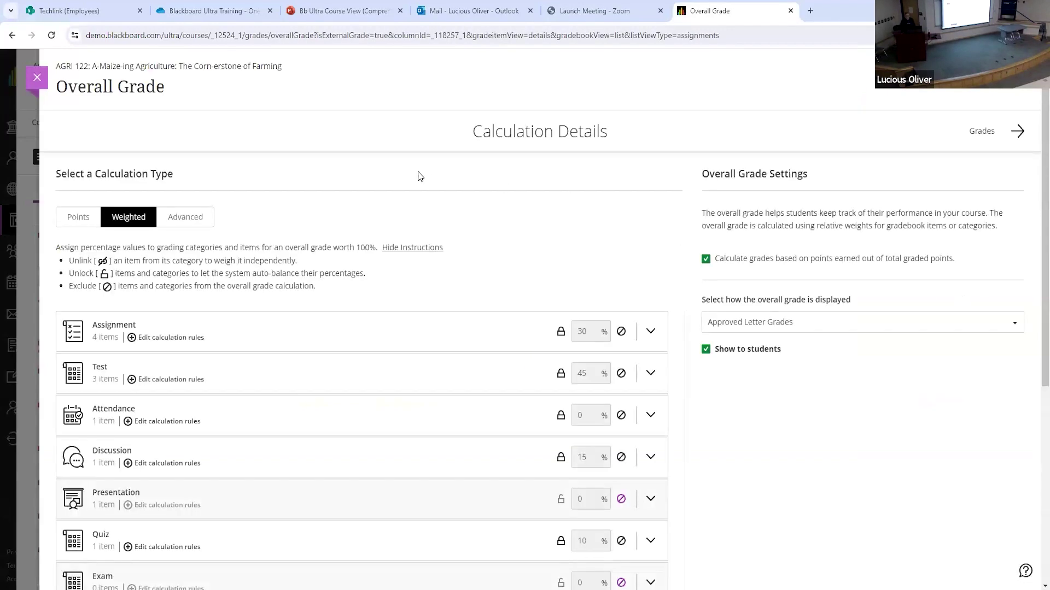
Set the overall grade's calculation type to Points and check the points total below the categories.
click(76, 224)
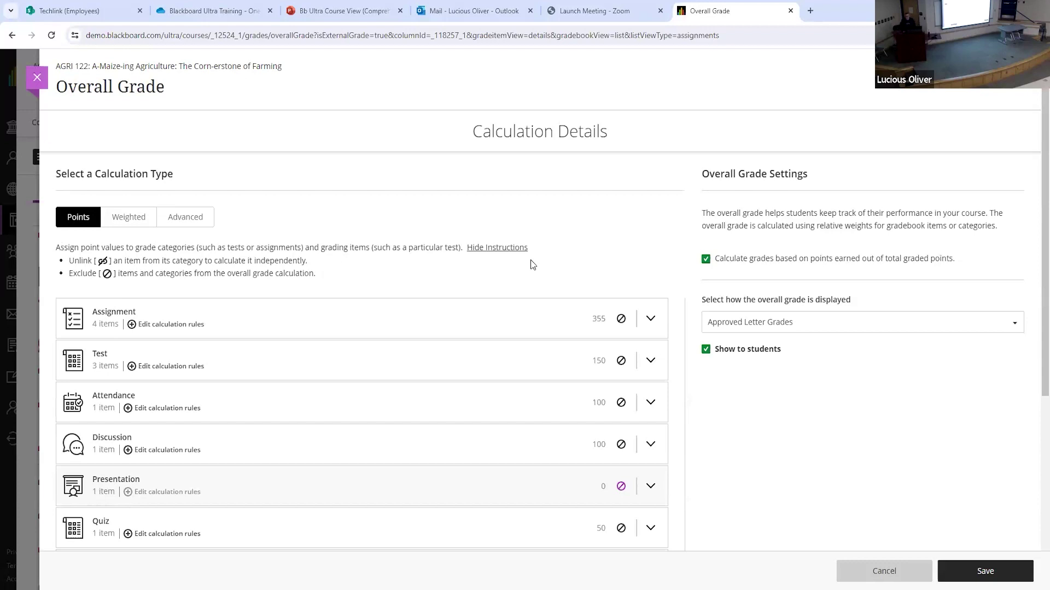
scroll(349, 271, down, 3)
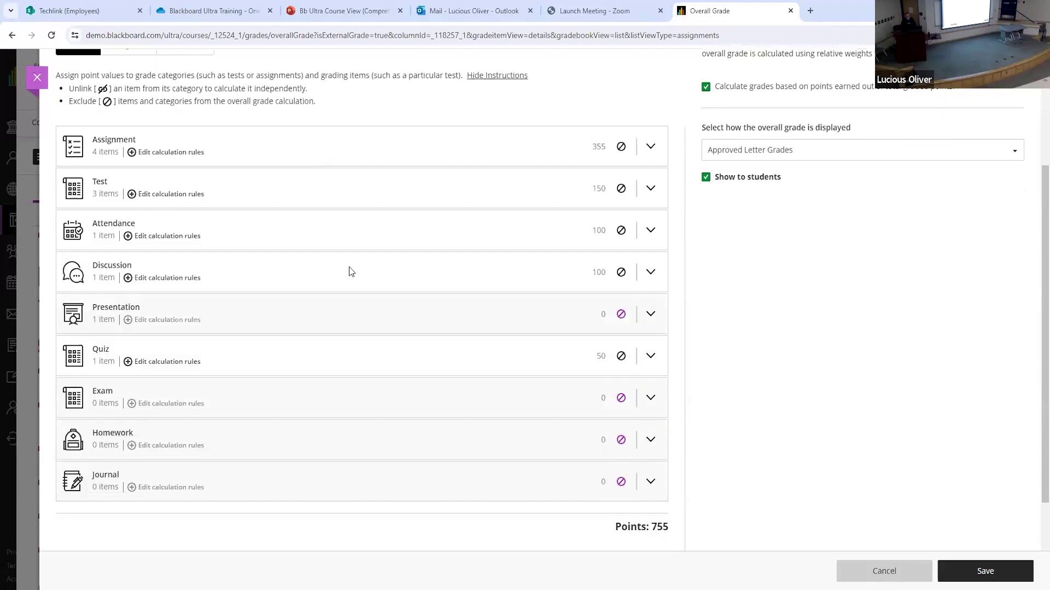
triple_click(662, 527)
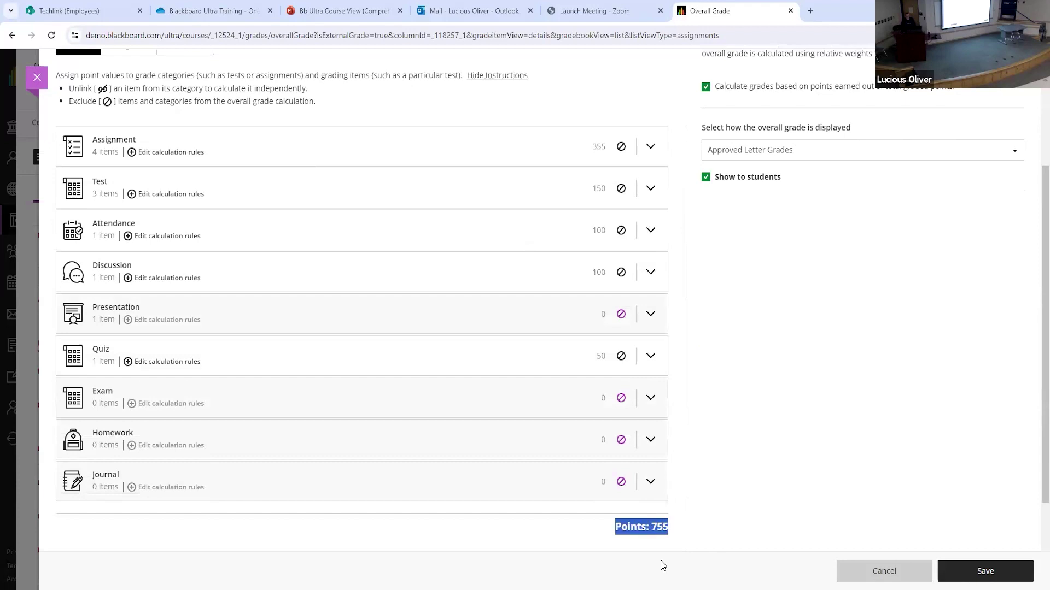
click(714, 533)
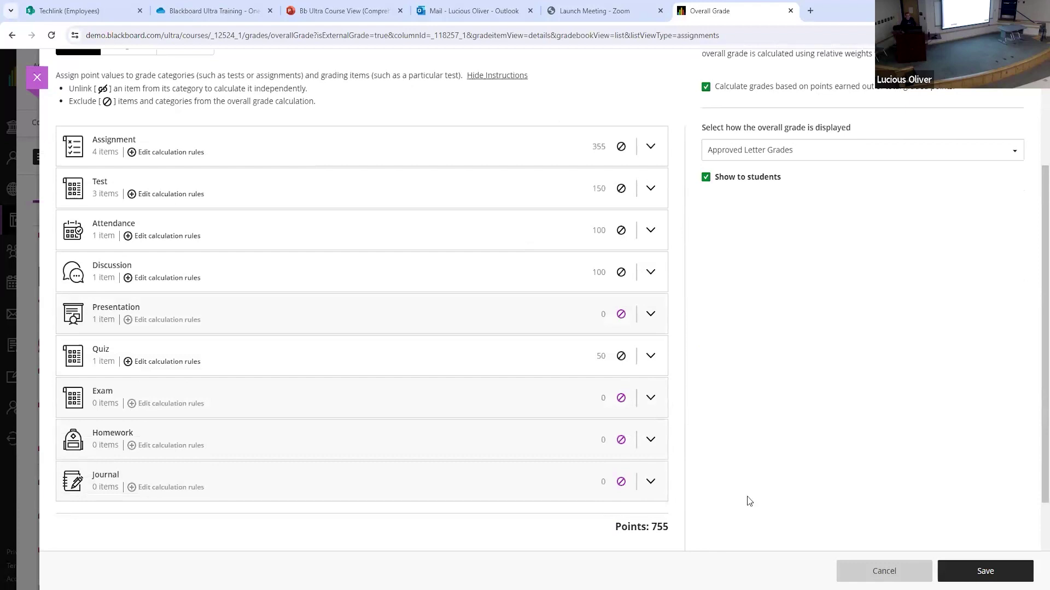
Expand the Assignment category and enable a calculation rule for it that drops the 1 lowest score.
click(651, 146)
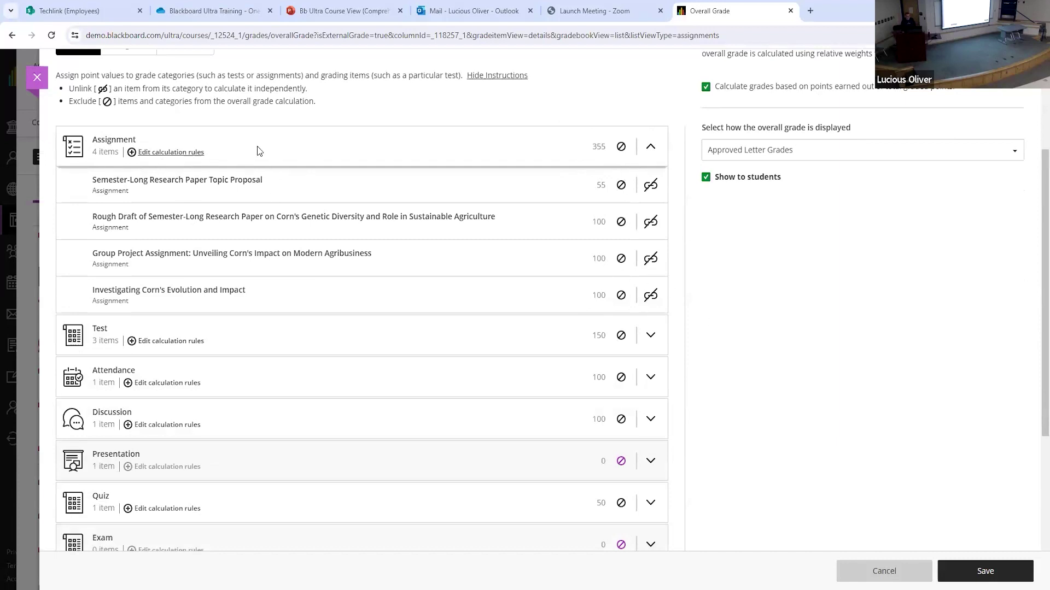
click(173, 155)
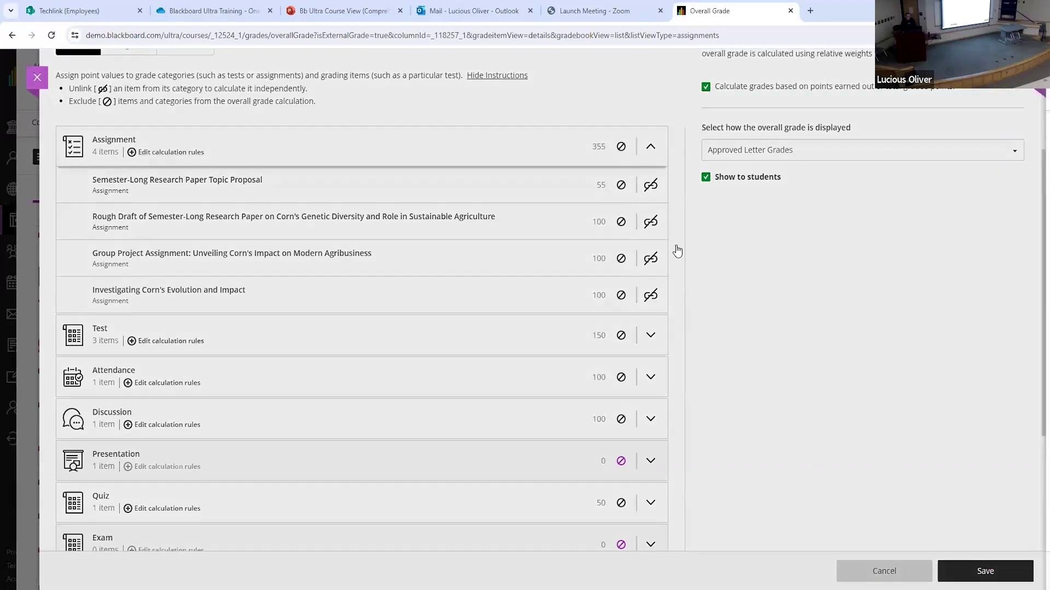
click(843, 169)
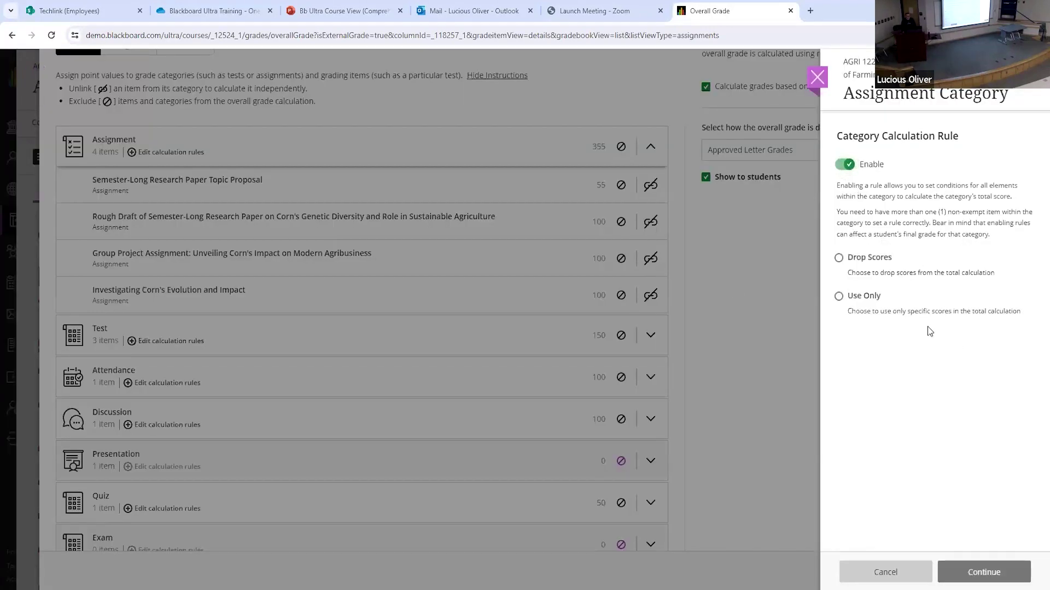
click(865, 260)
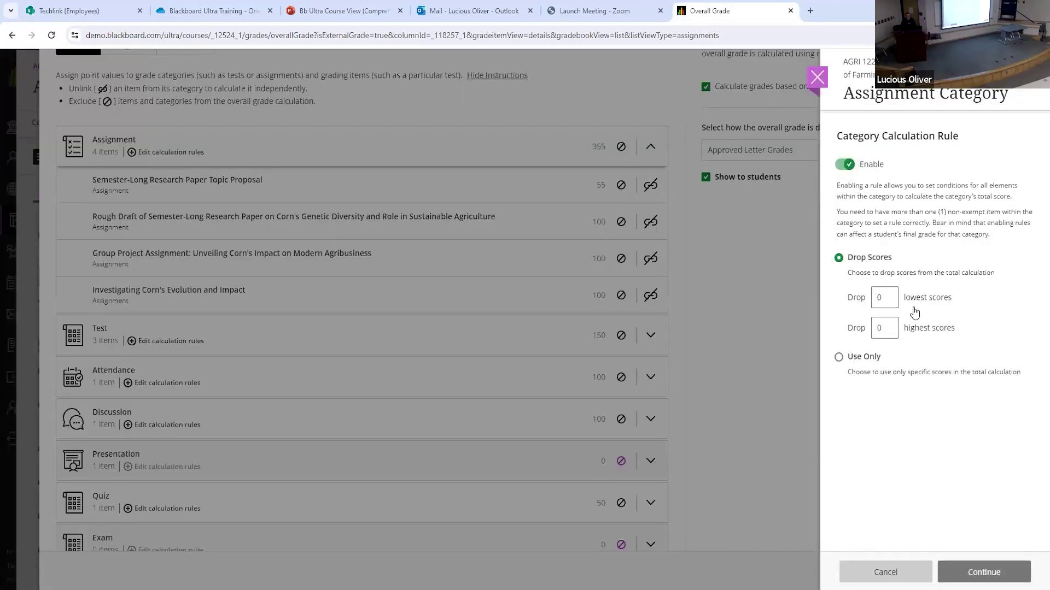
click(893, 301)
key(BackSpace)
text(1)
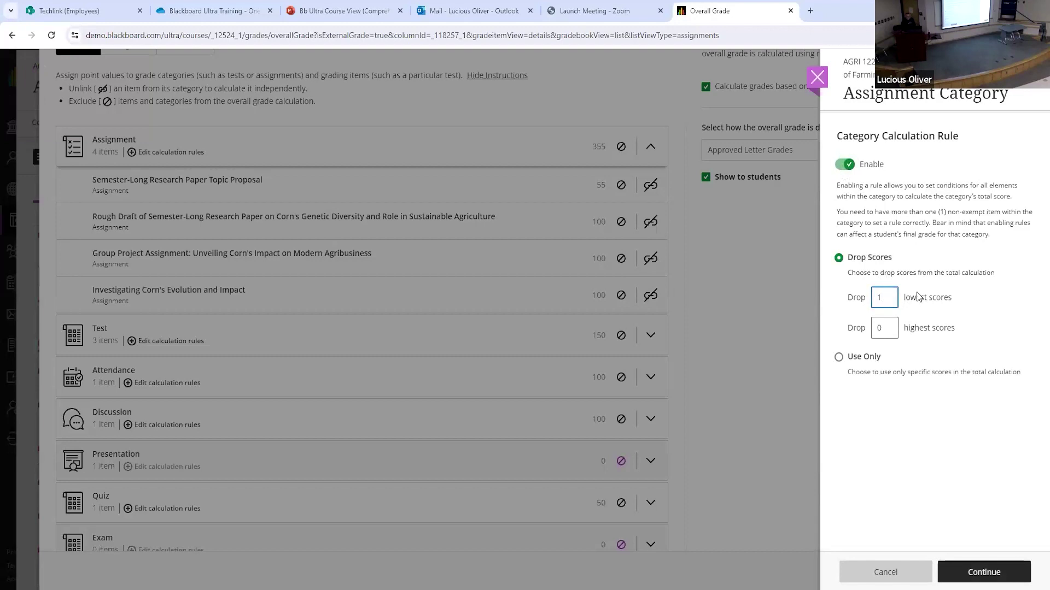
Change the Assignment category's rule to use only the highest score, then disable the rule and cancel the rule changes.
click(884, 330)
click(873, 362)
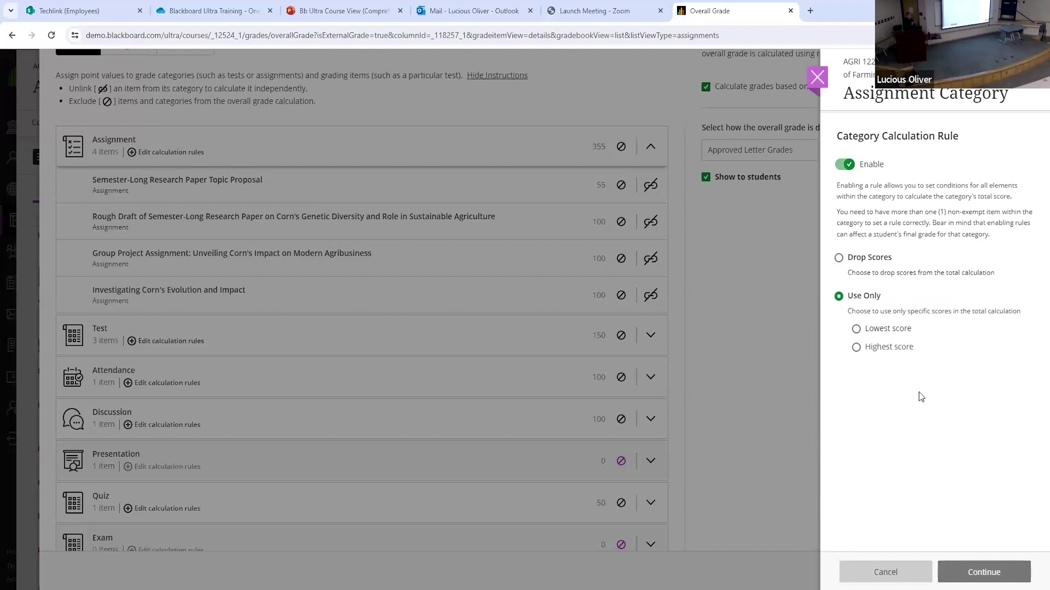
click(887, 347)
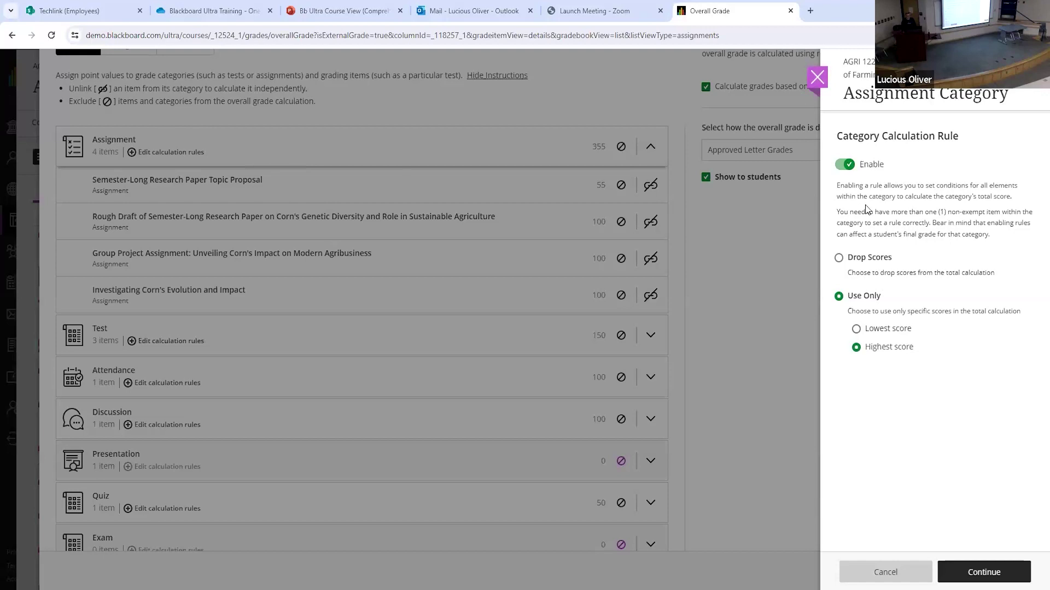
click(849, 164)
click(880, 572)
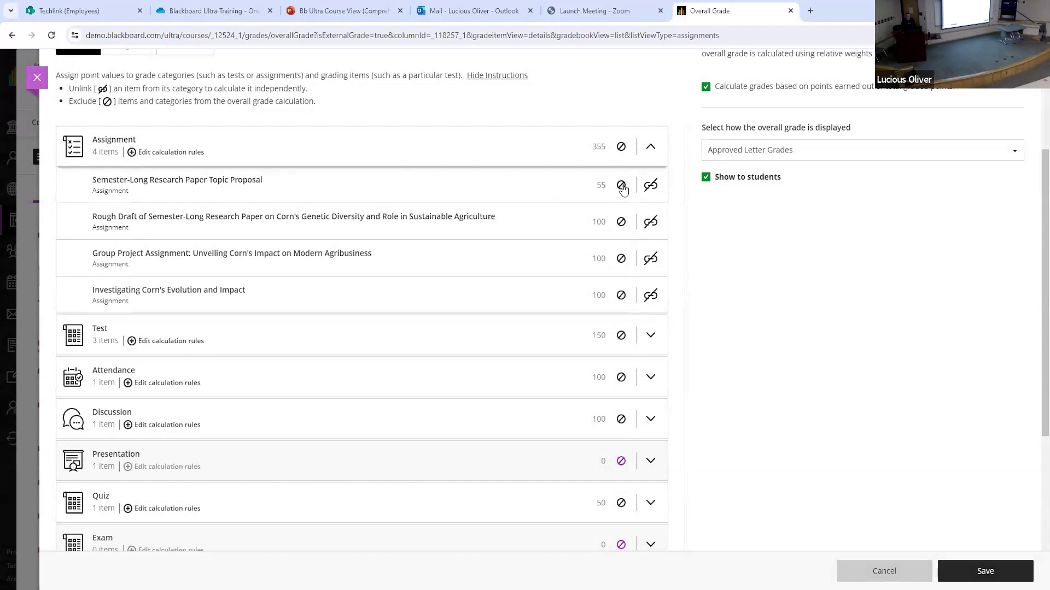
Exclude the Semester-Long Research Paper Topic Proposal from the overall grade calculation and include it again, twice.
click(622, 186)
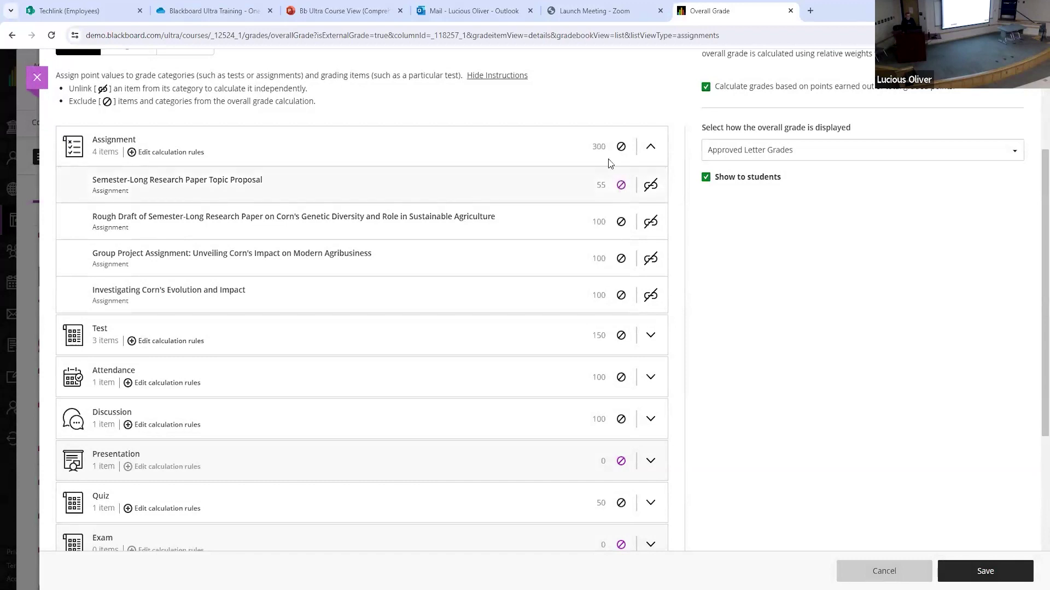
click(621, 185)
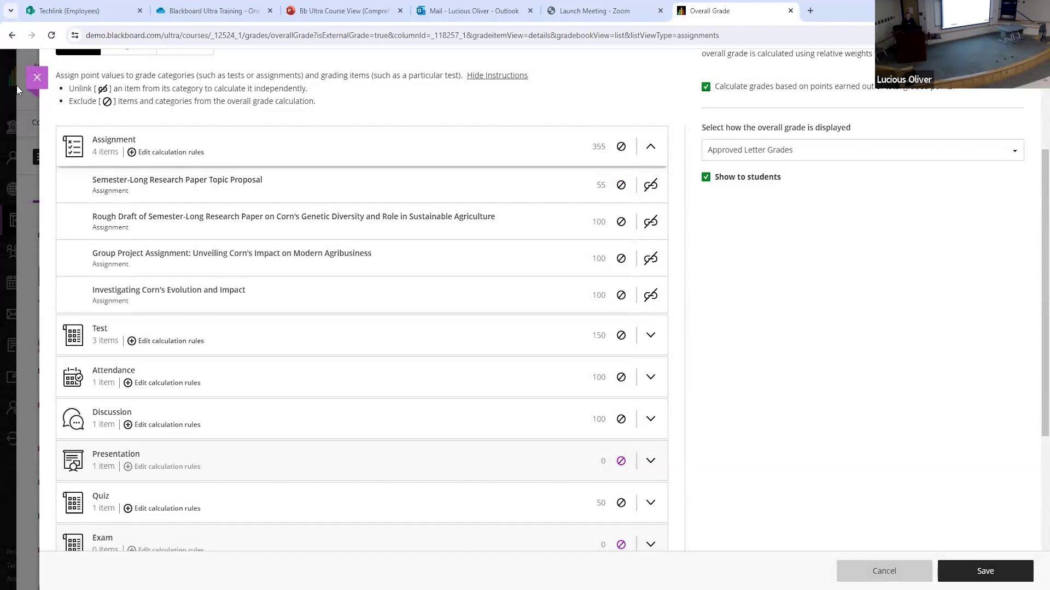
click(620, 187)
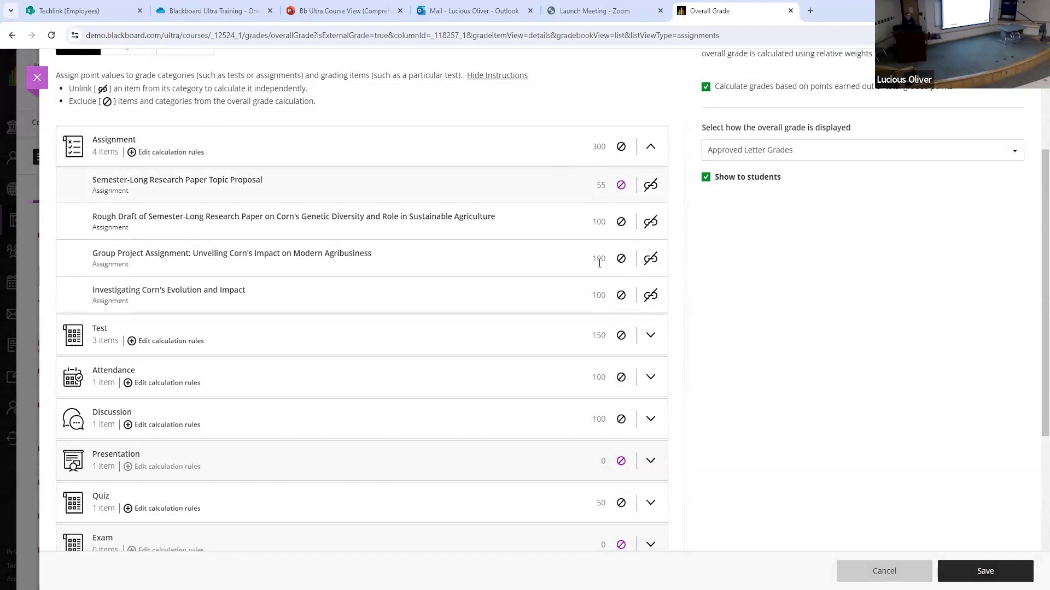
click(619, 186)
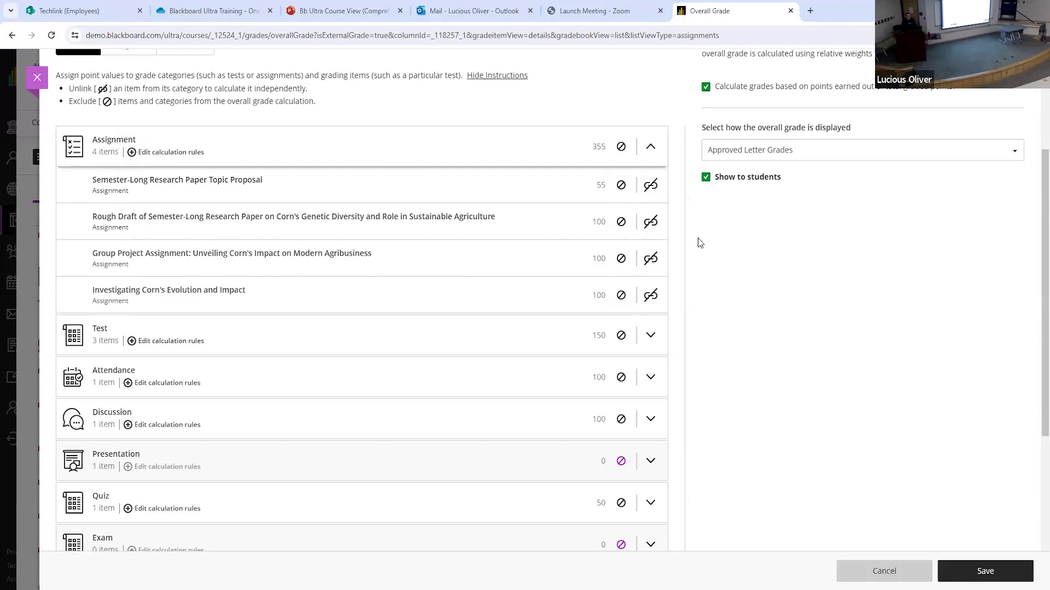
Unlink the Group Project Assignment from the Assignment category and link it back.
click(655, 261)
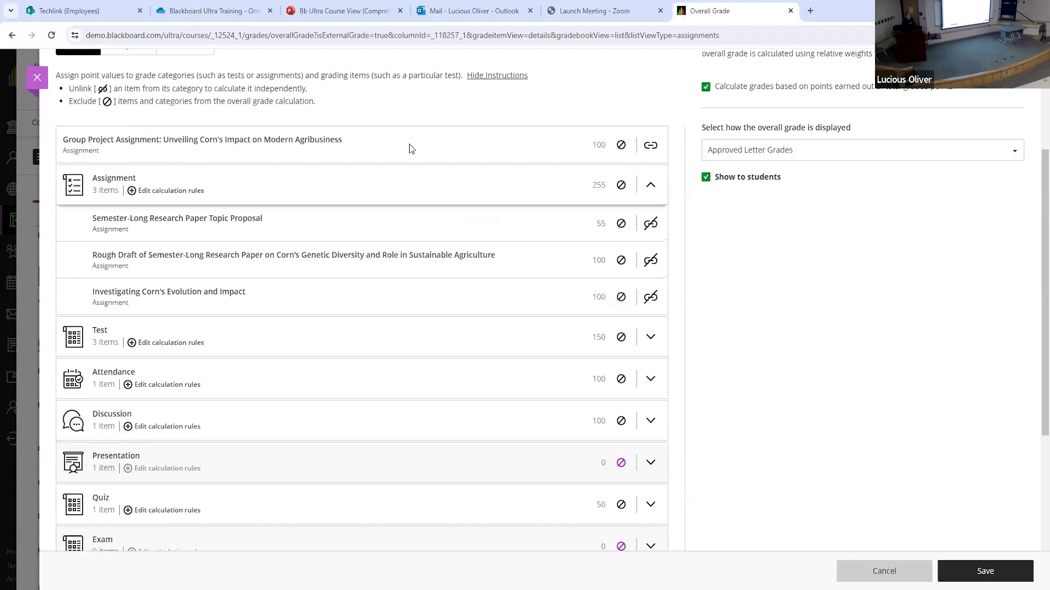
click(650, 149)
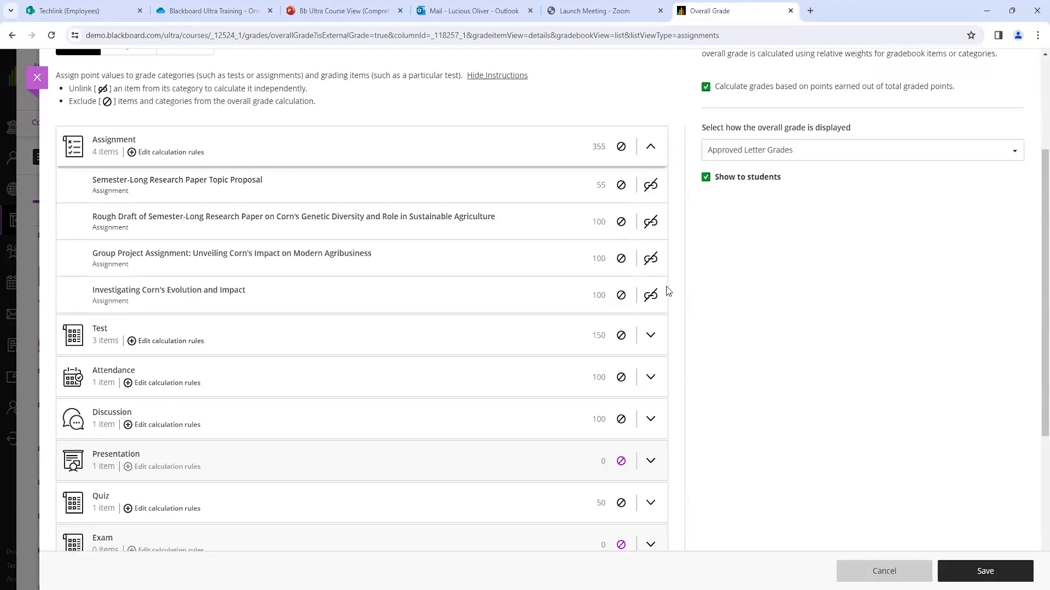
scroll(495, 225, up, 3)
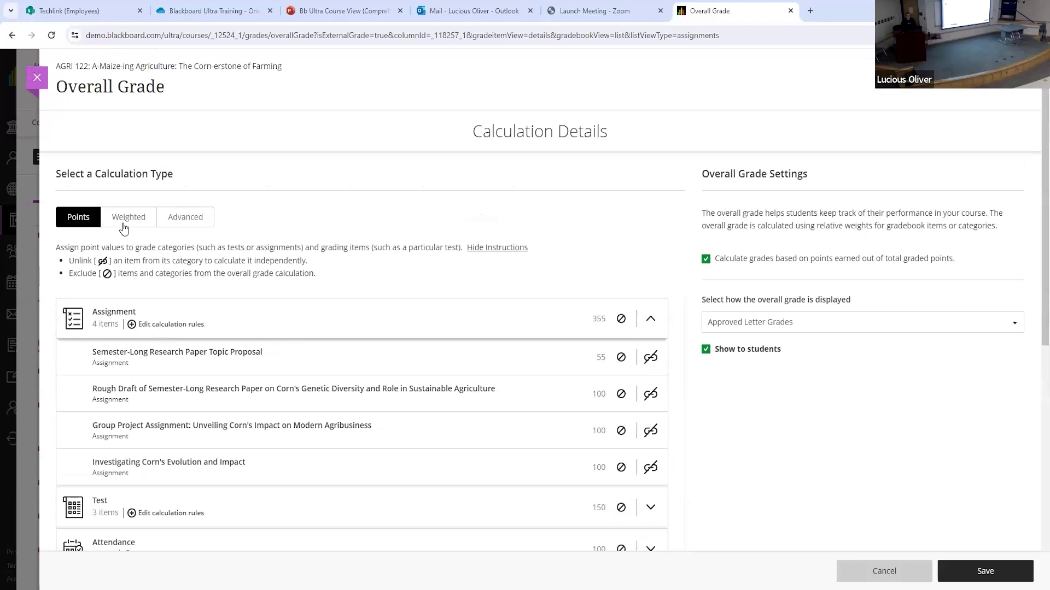
Switch the overall grade calculation type to Weighted and review the category percentages down to their total.
click(127, 221)
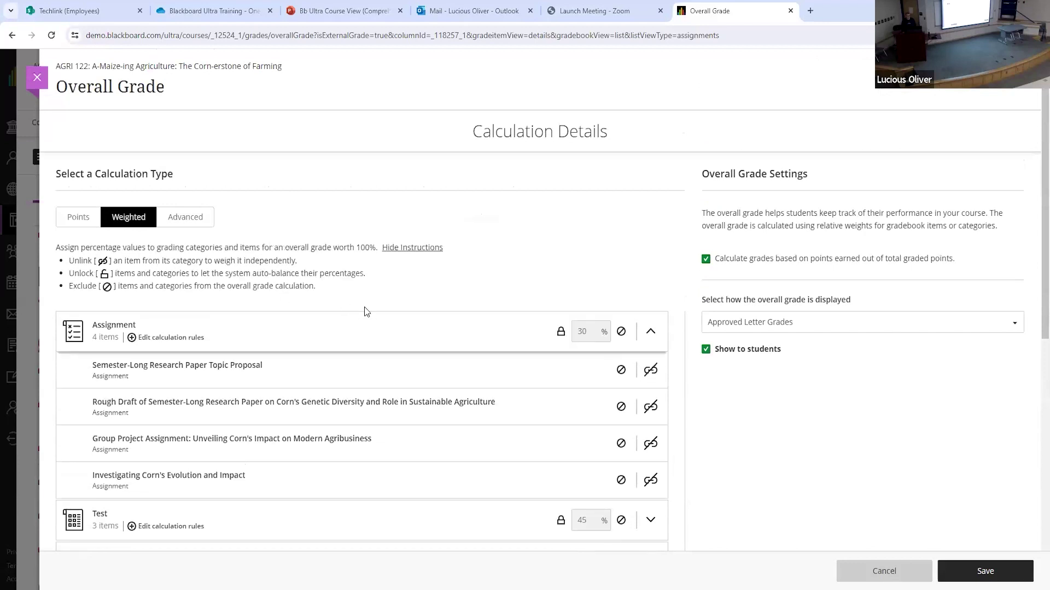
scroll(364, 307, down, 1)
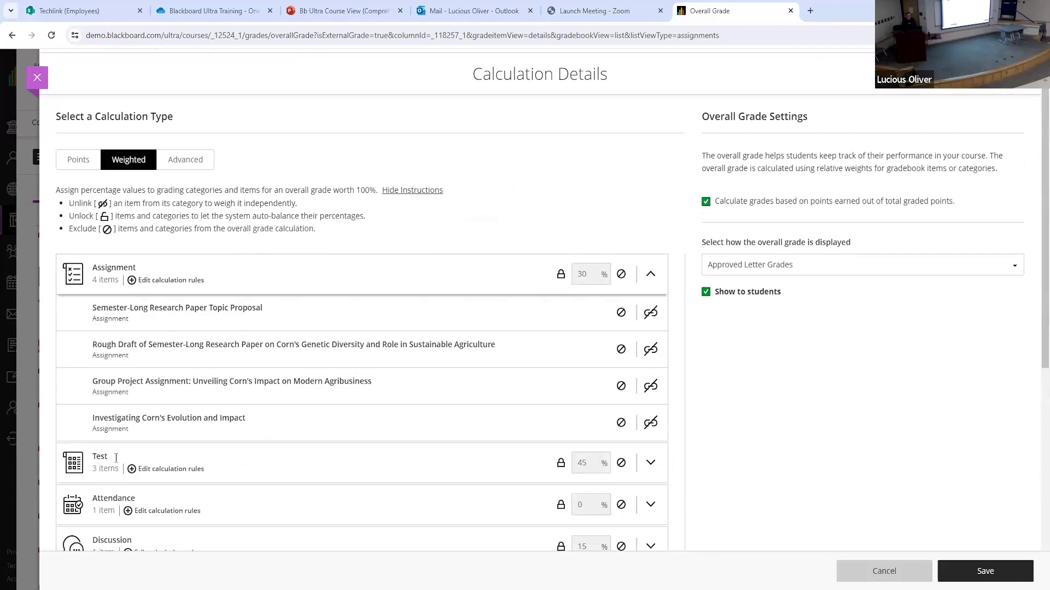
scroll(441, 406, down, 2)
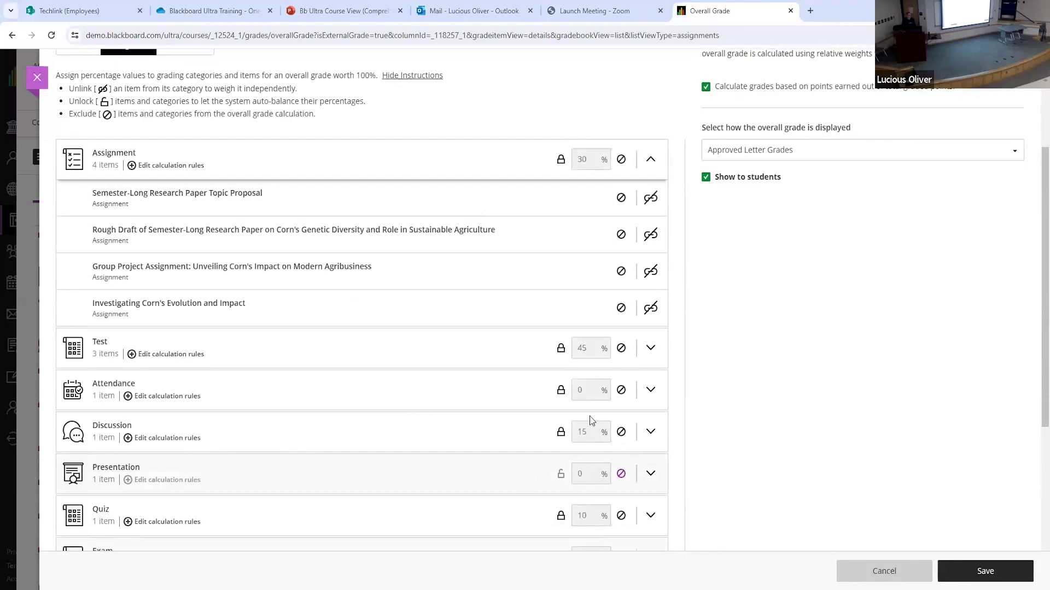
scroll(714, 326, down, 5)
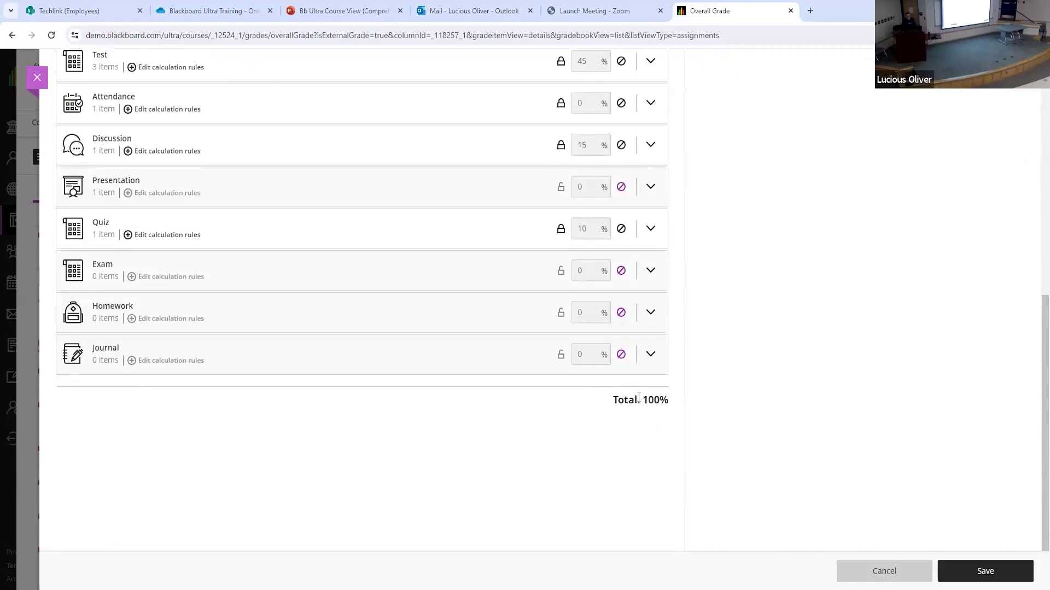
drag(645, 398, 667, 397)
scroll(520, 465, up, 2)
scroll(521, 464, up, 6)
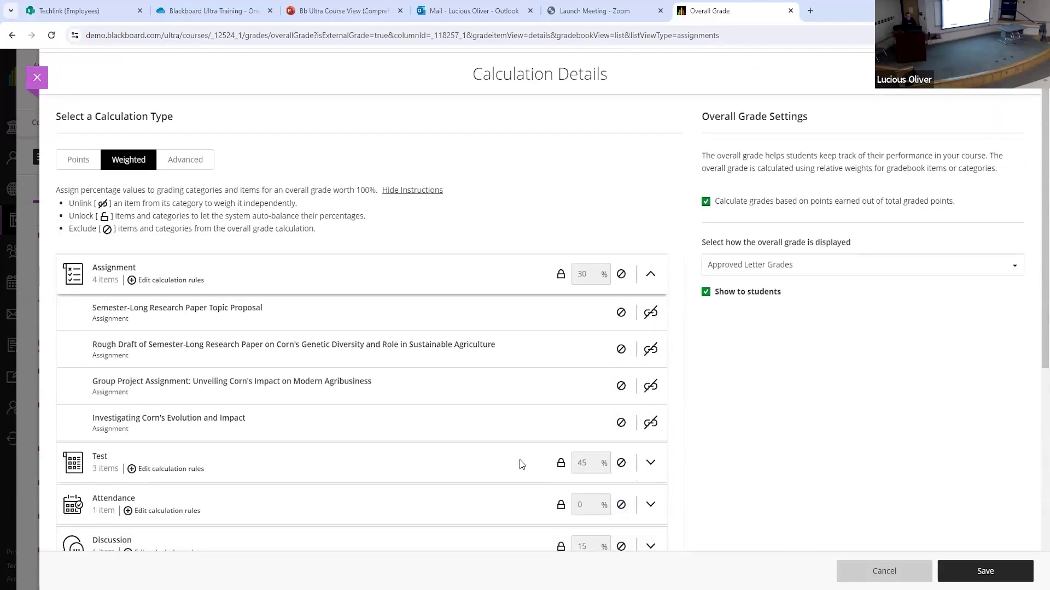
scroll(456, 331, down, 4)
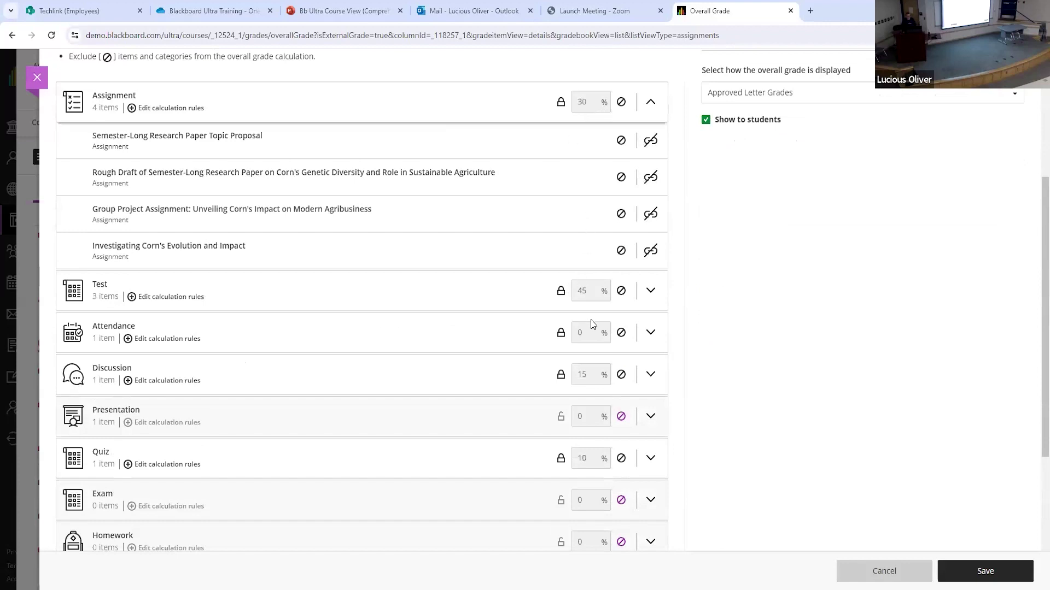
Unlock the percentages of the Assignment, Test, Attendance, Discussion and Quiz categories.
click(560, 103)
click(561, 290)
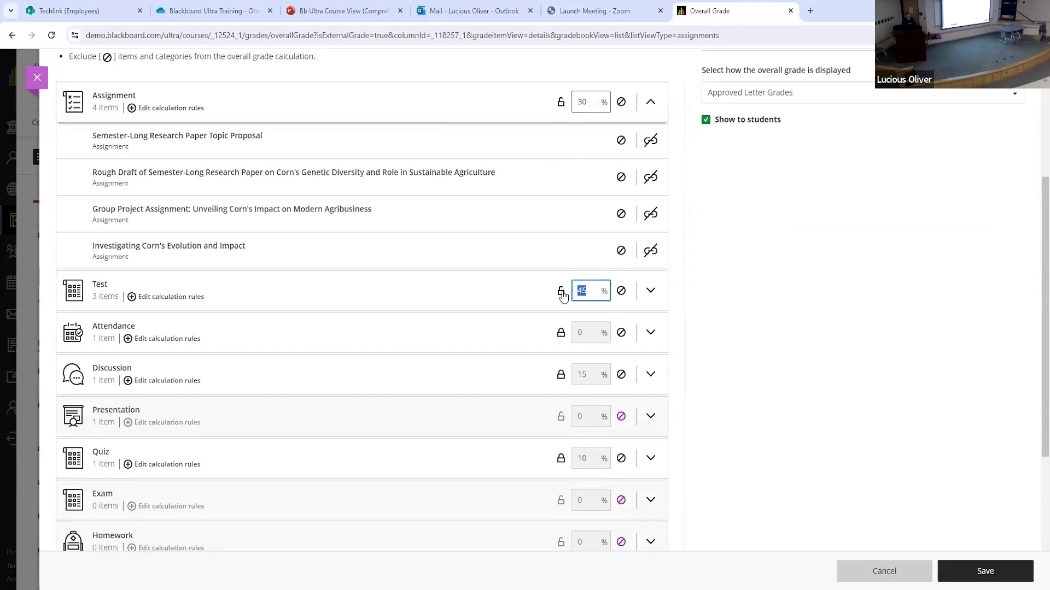
click(561, 333)
click(561, 374)
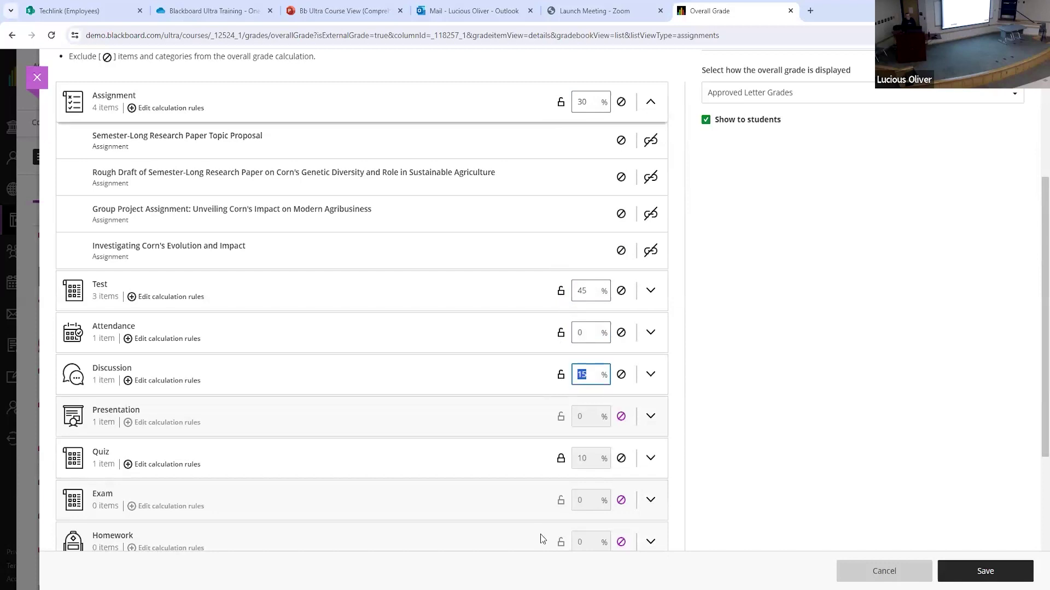
click(561, 459)
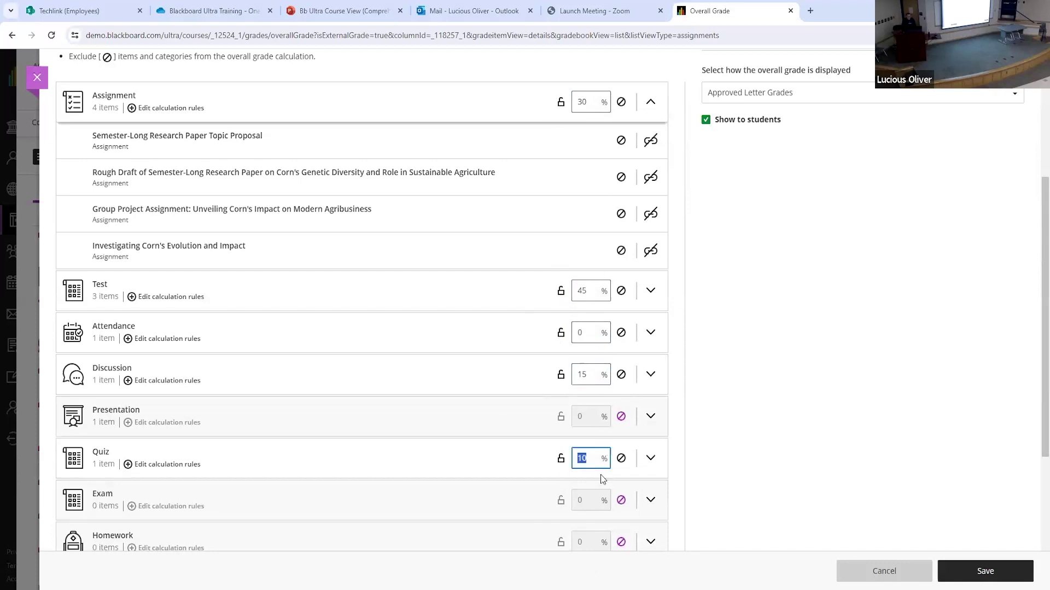
Set the Quiz category's weight to 5% and lock it.
scroll(600, 474, down, 4)
scroll(654, 437, up, 2)
text(5)
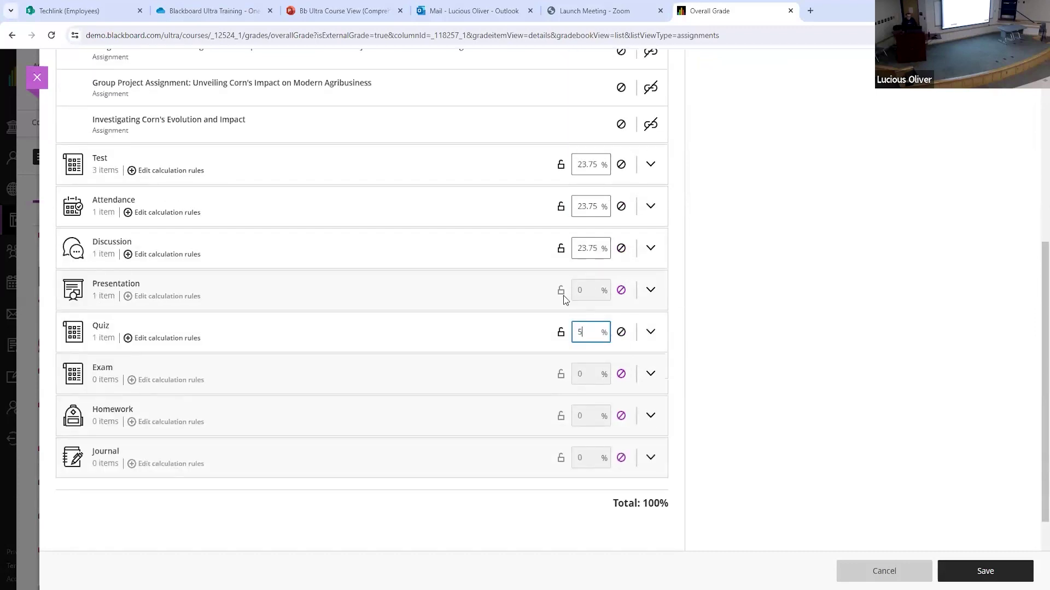
scroll(596, 140, up, 2)
scroll(596, 141, up, 1)
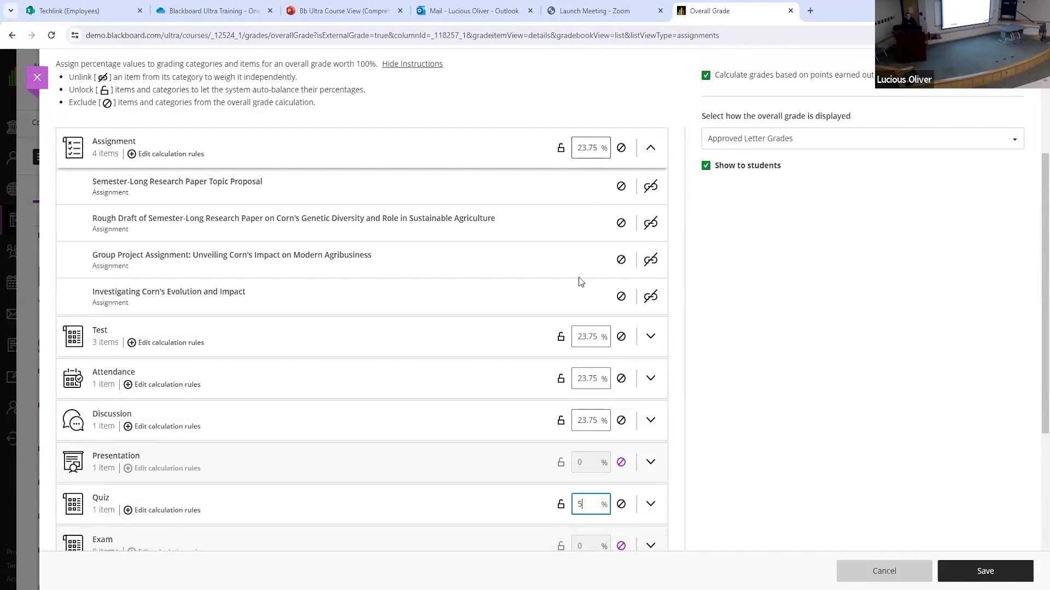
scroll(709, 530, down, 3)
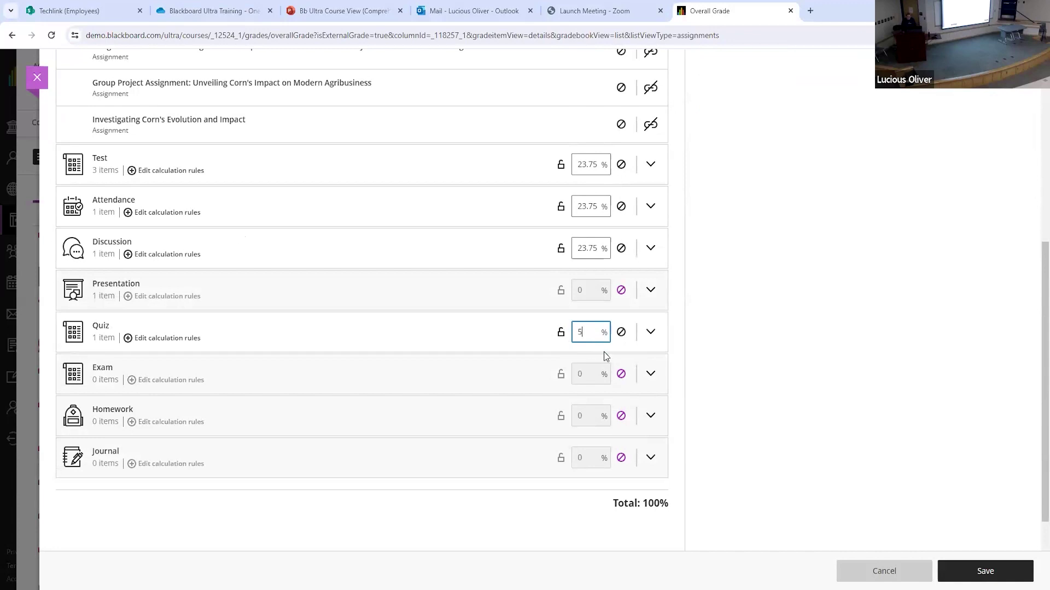
click(560, 334)
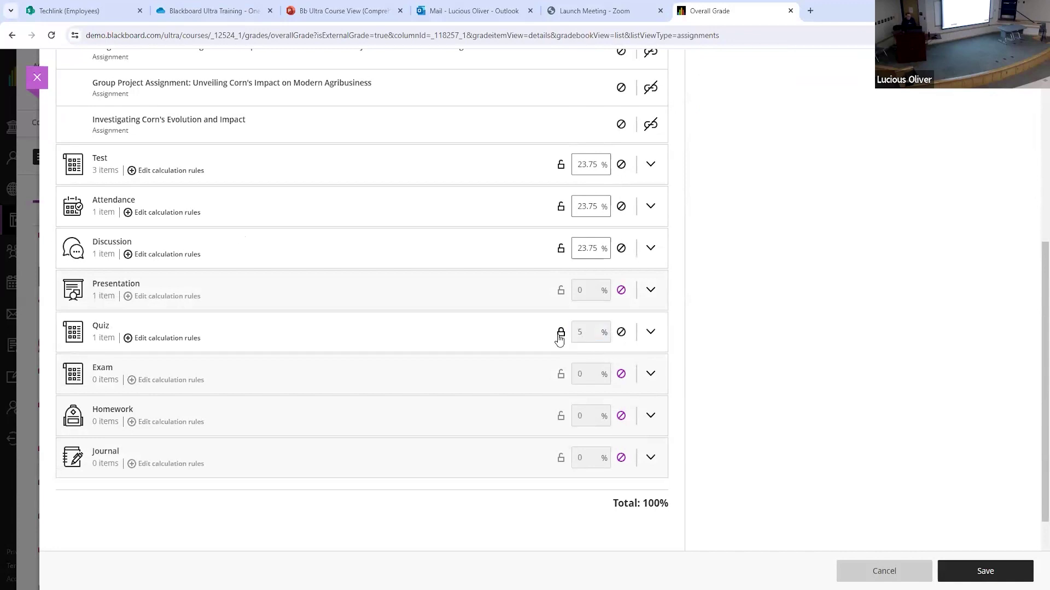
Set the Discussion category's weight to 20%.
click(583, 251)
key(ctrl+a)
text(20)
Set the Attendance category's weight to 30% and lock it.
scroll(579, 73, up, 2)
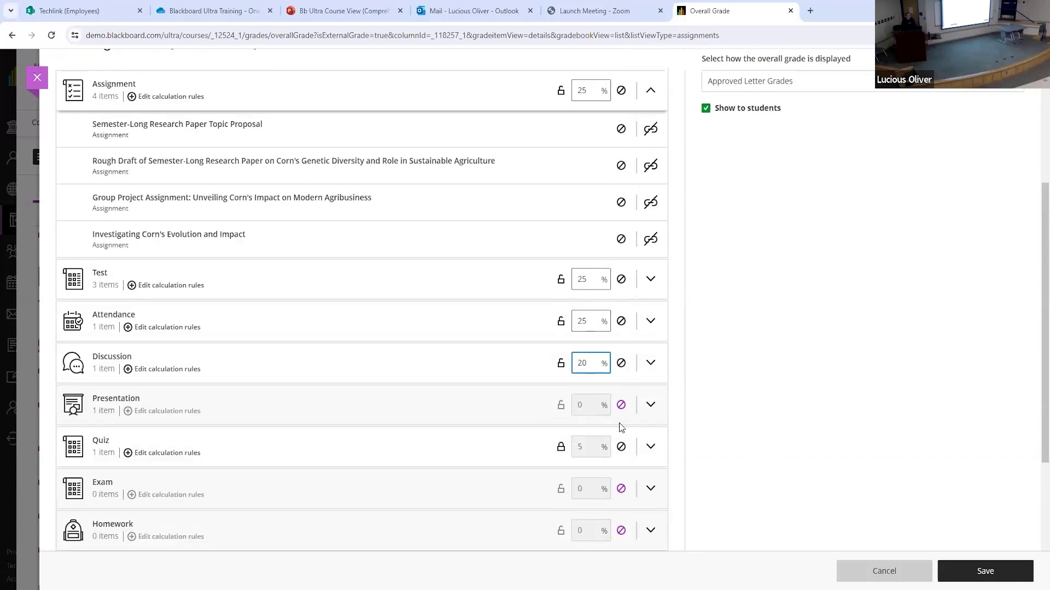
key(ctrl+a)
click(587, 325)
key(BackSpace)
key(BackSpace)
text(30)
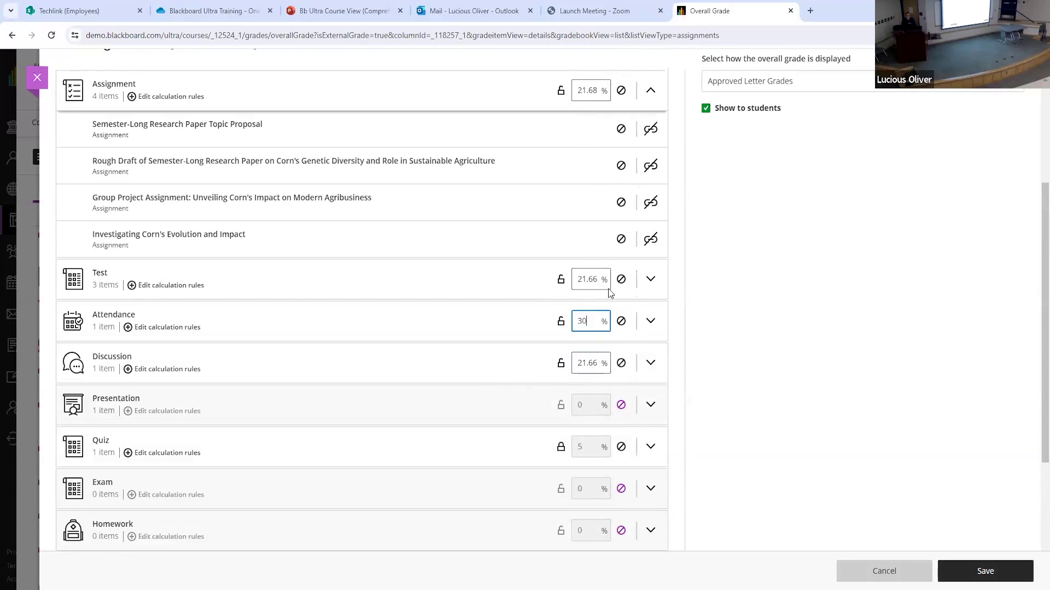
click(560, 321)
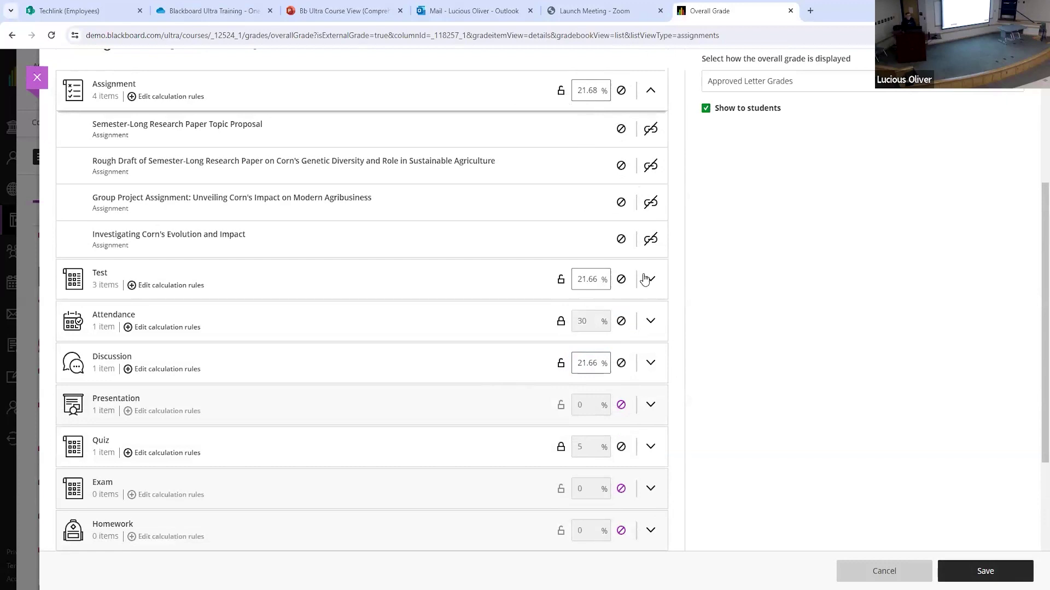
Look over the display options for the overall grade, and close the calculation details without saving.
scroll(882, 245, up, 2)
scroll(814, 196, up, 2)
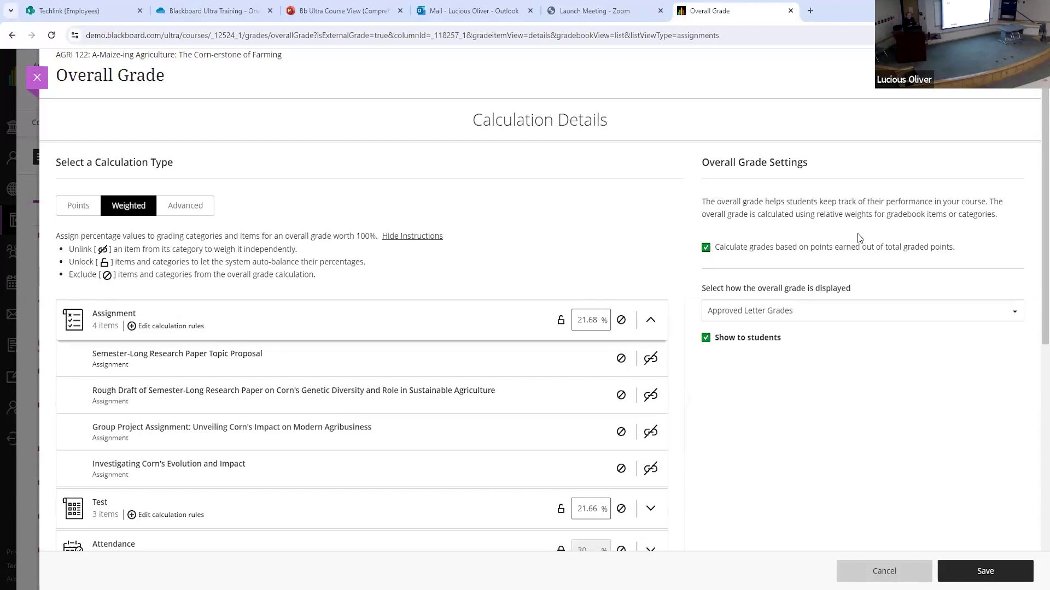
click(809, 319)
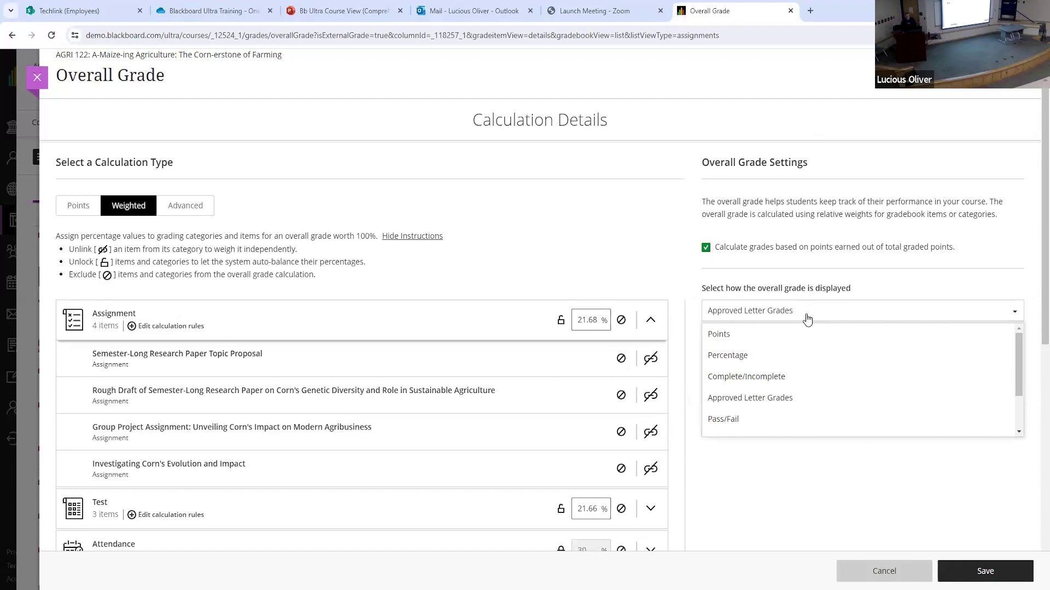
click(809, 320)
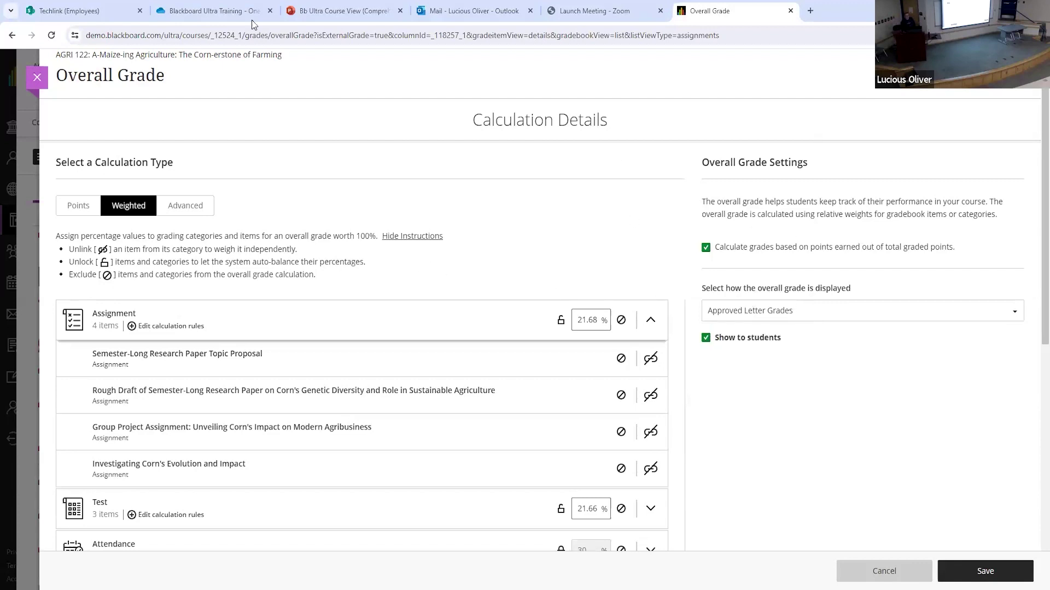
click(37, 77)
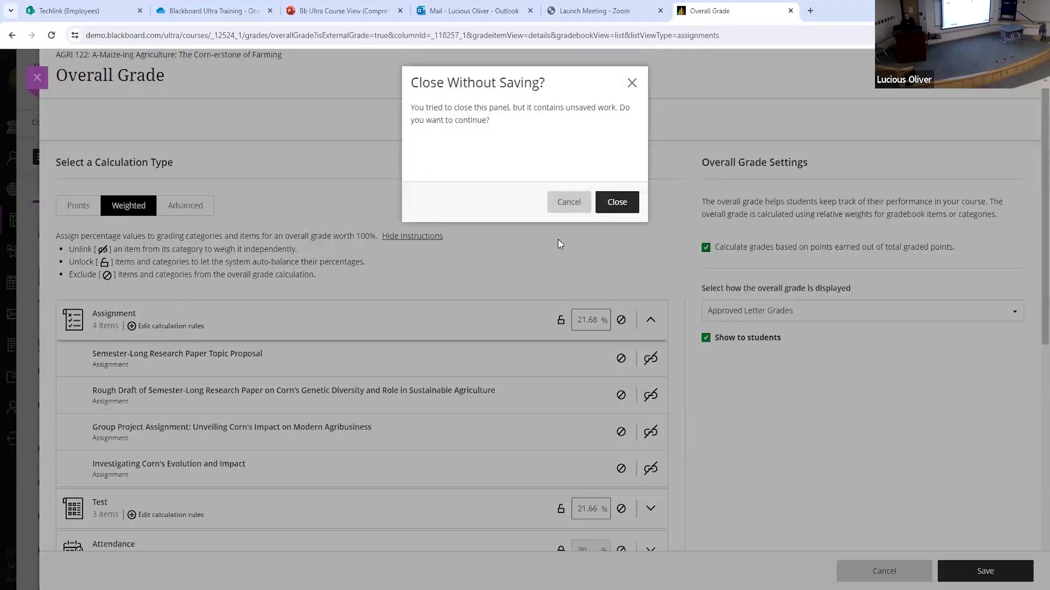
click(613, 206)
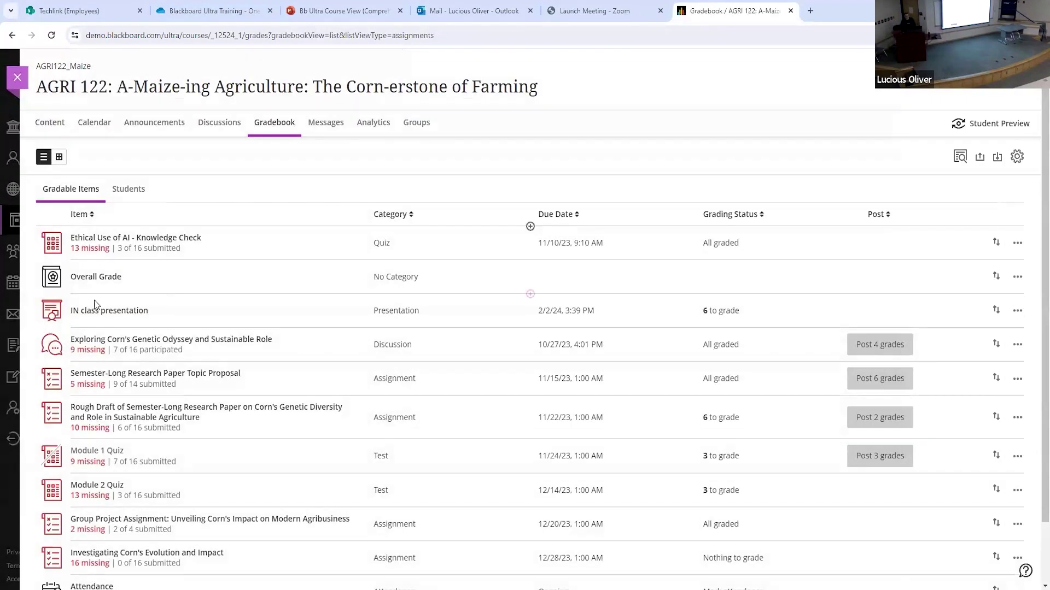
Show the gradebook's student list and open the overall grade settings from the gradebook settings.
click(140, 188)
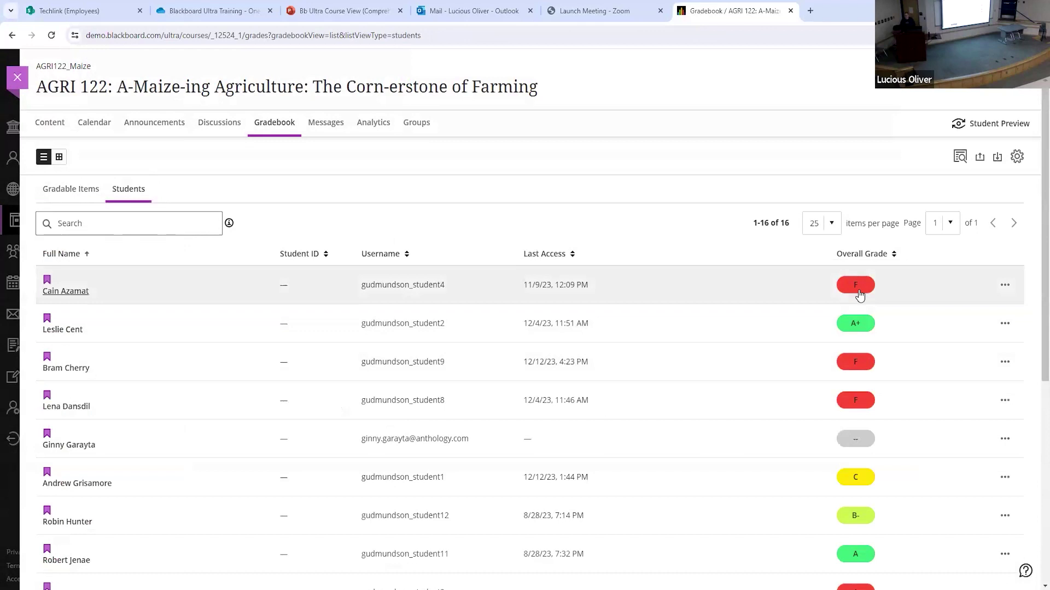
click(1019, 161)
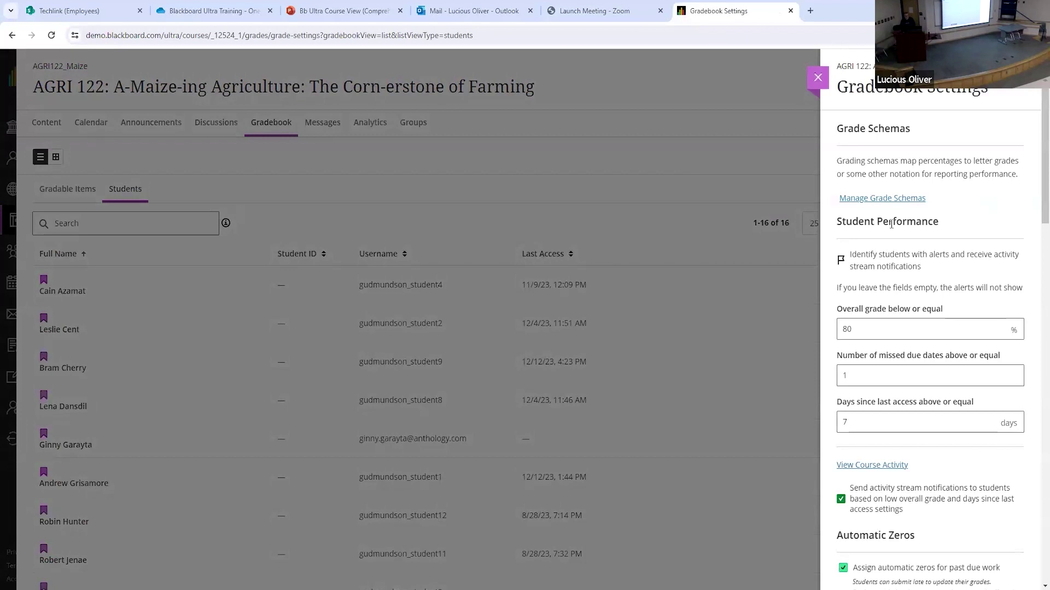
scroll(948, 252, down, 6)
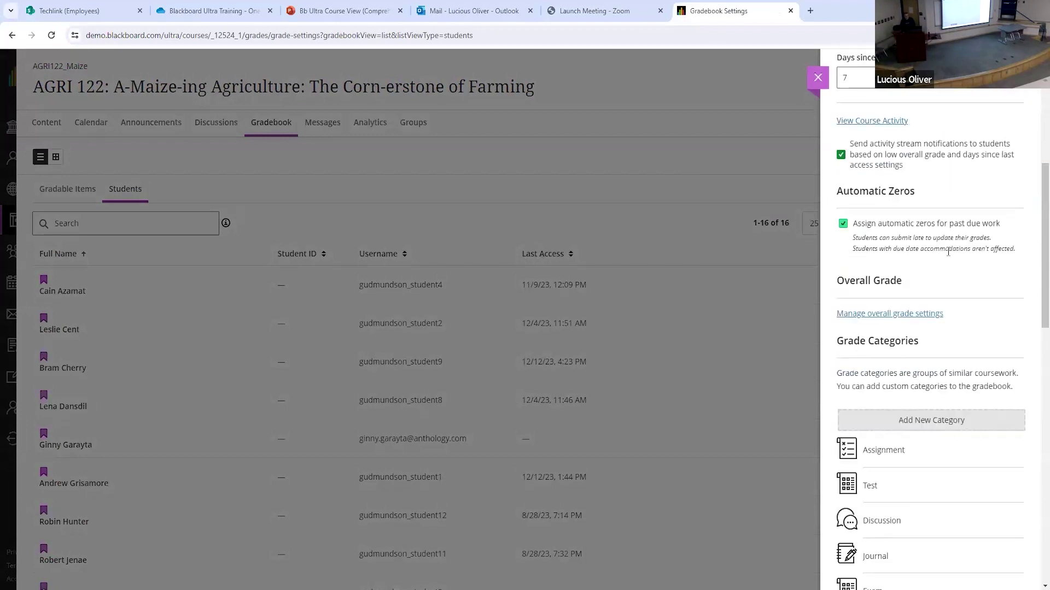
scroll(948, 252, up, 2)
click(941, 429)
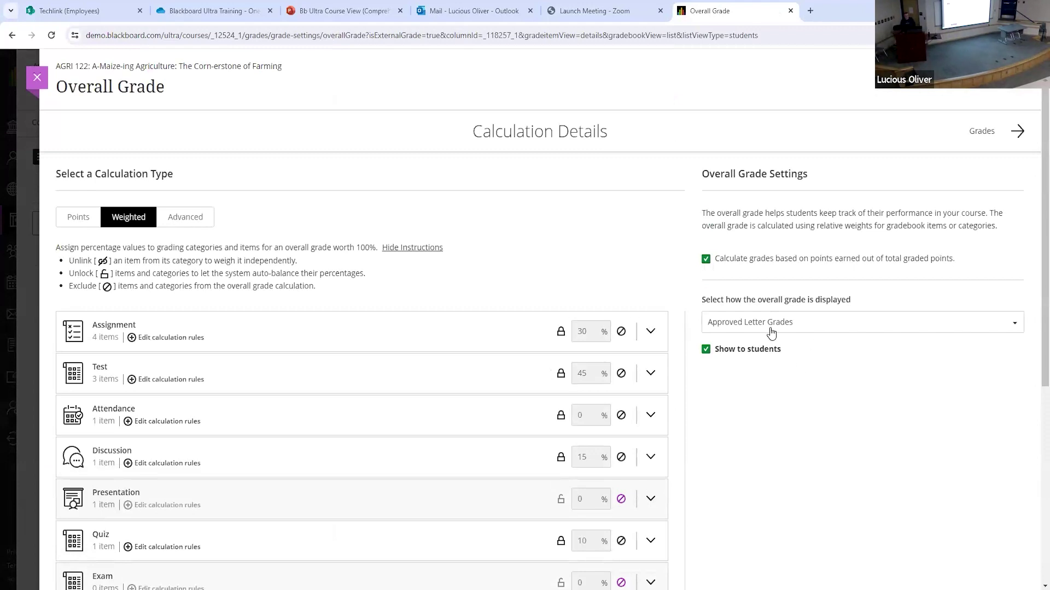
Display the overall grade as Percentage, save the change, and return to the student list.
click(772, 325)
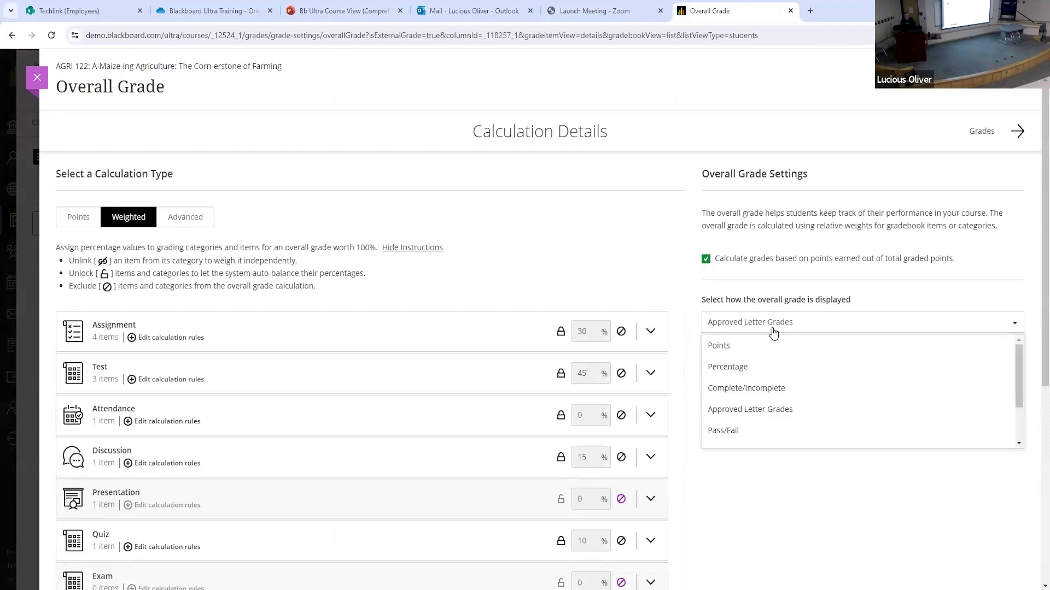
click(875, 366)
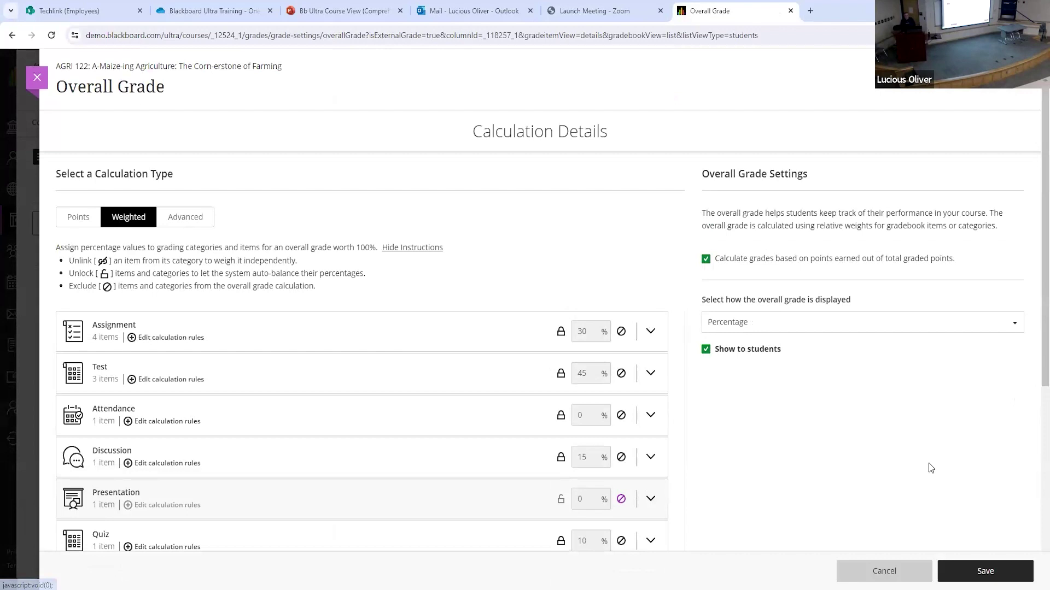
click(1003, 570)
click(37, 78)
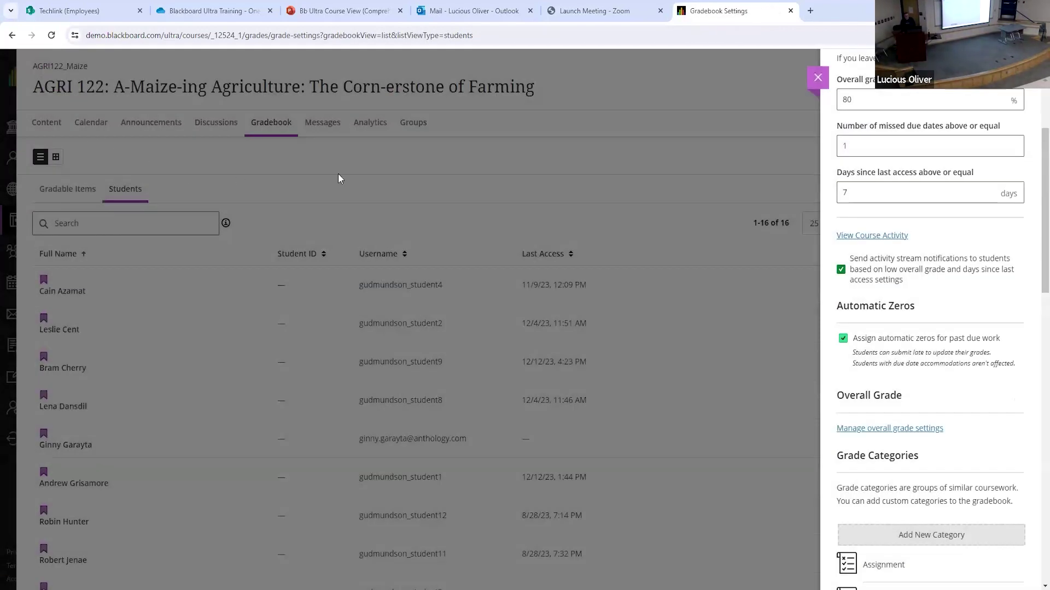
click(338, 173)
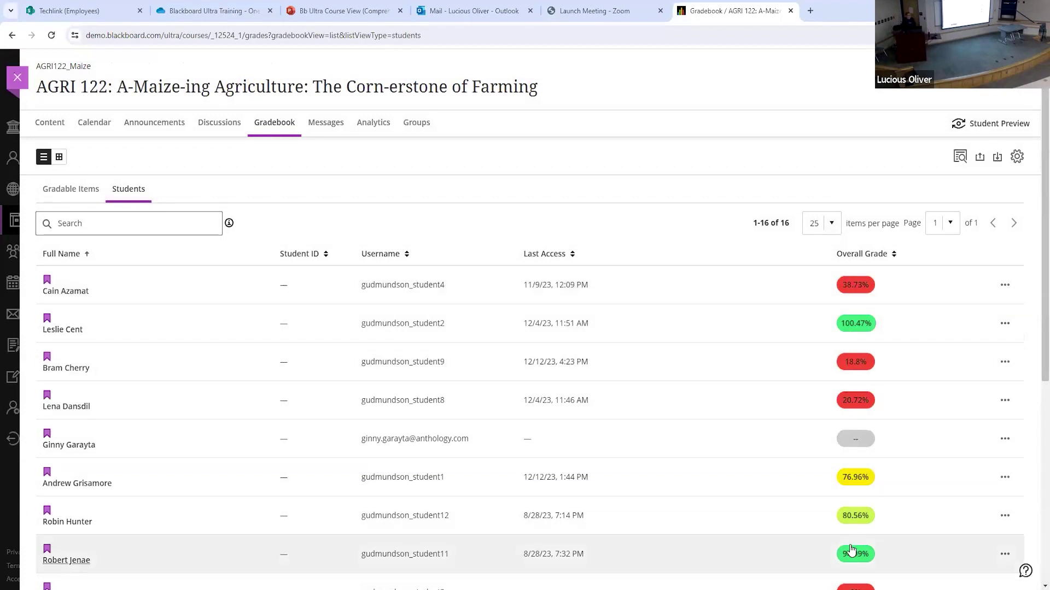
Add a new grade category named "Cooking Demo" in the gradebook settings.
click(1017, 157)
scroll(954, 412, down, 6)
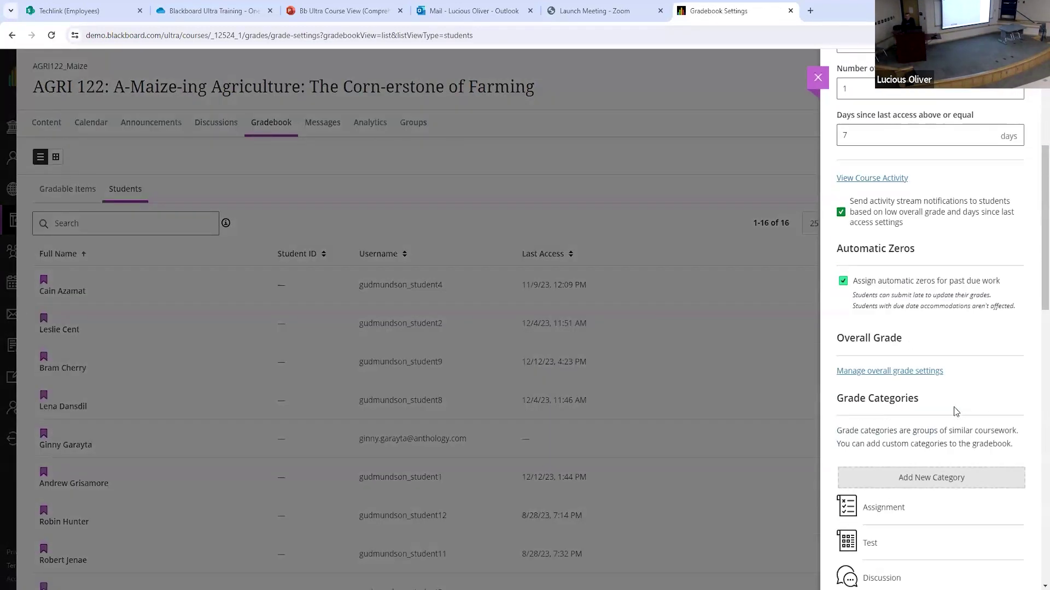
scroll(954, 410, down, 5)
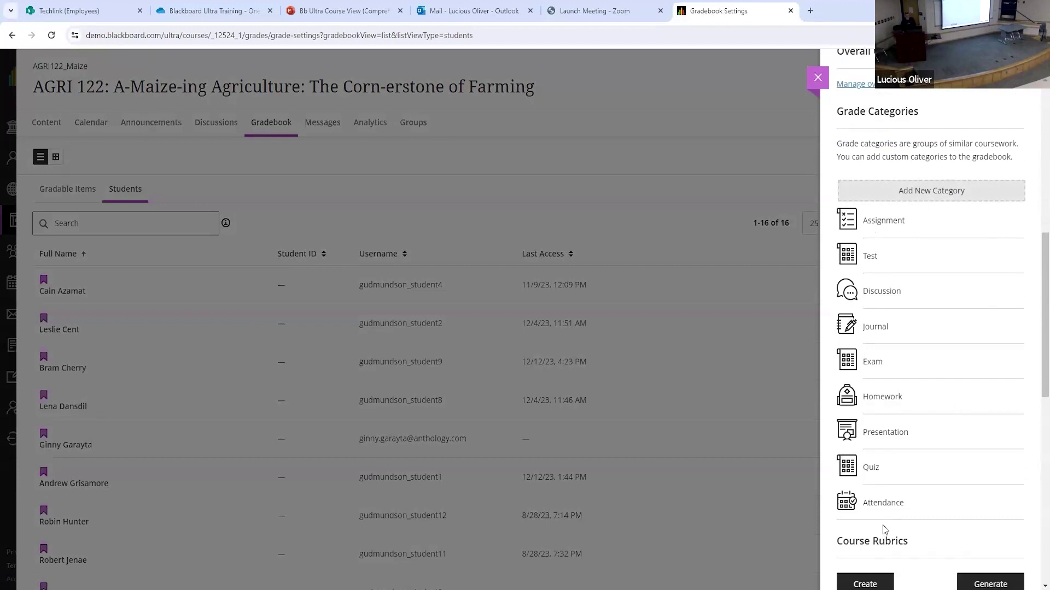
click(931, 201)
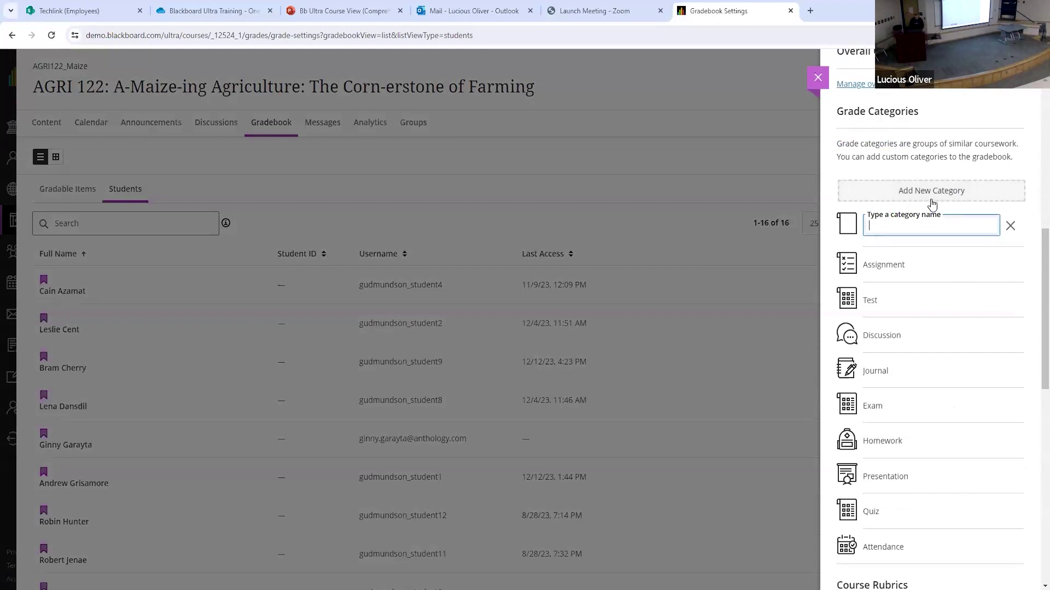
text(Cooking Demo)
key(Return)
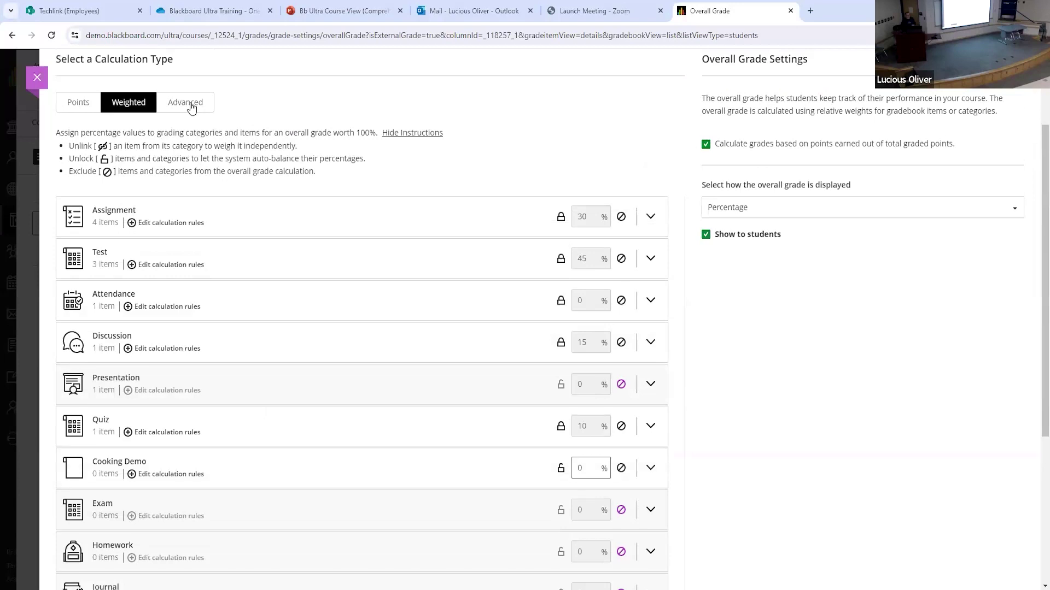
Switch the overall grade to the Advanced calculation type, try a Total function in the formula, and remove it.
click(192, 107)
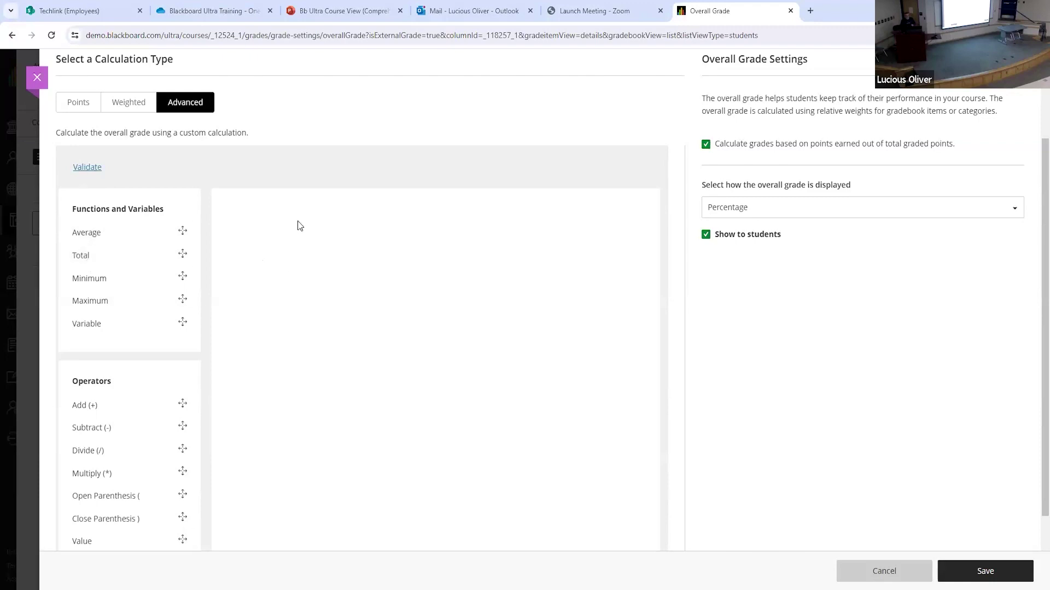
click(107, 261)
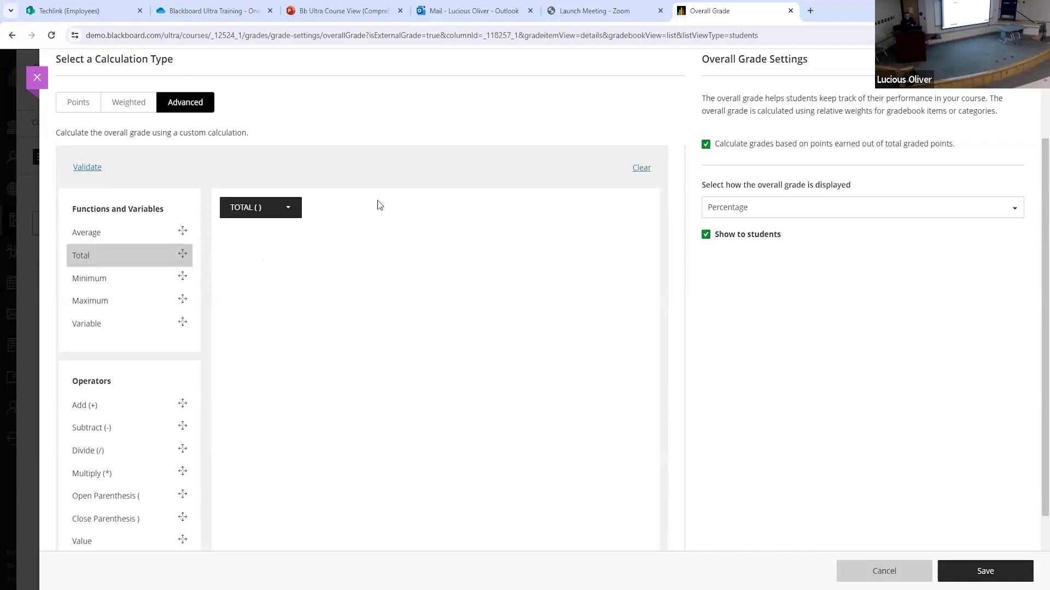
click(292, 208)
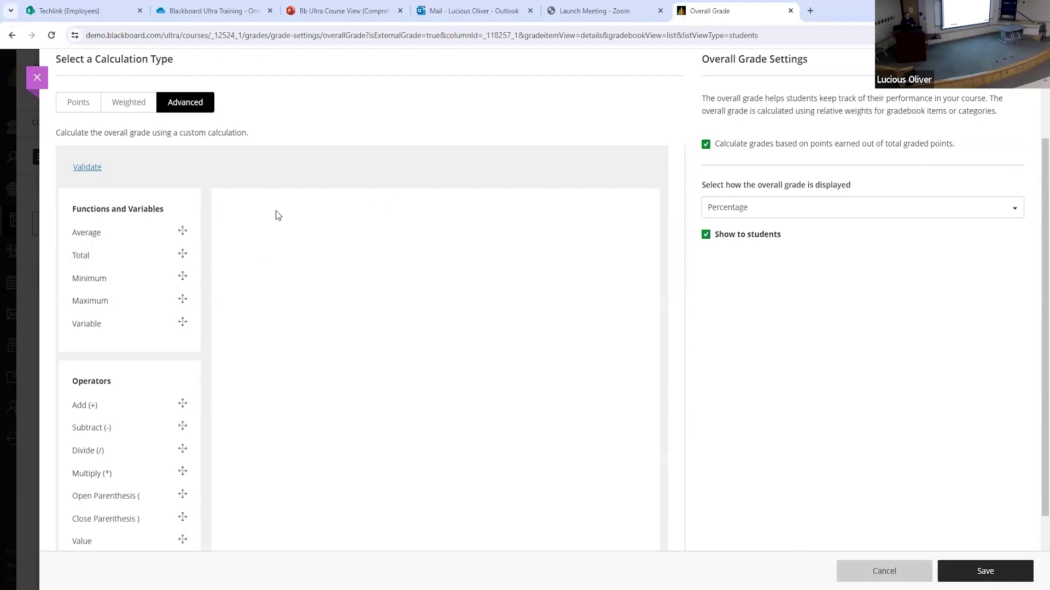
Start the custom formula with a Minimum function covering the Cooking Demo, Assignment and Test categories.
click(148, 279)
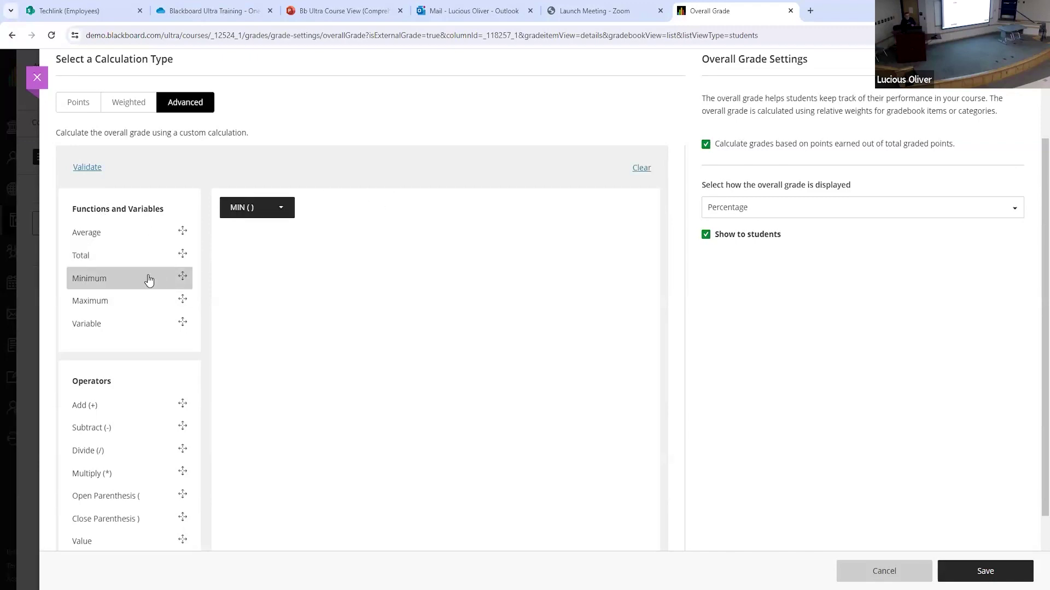
click(266, 211)
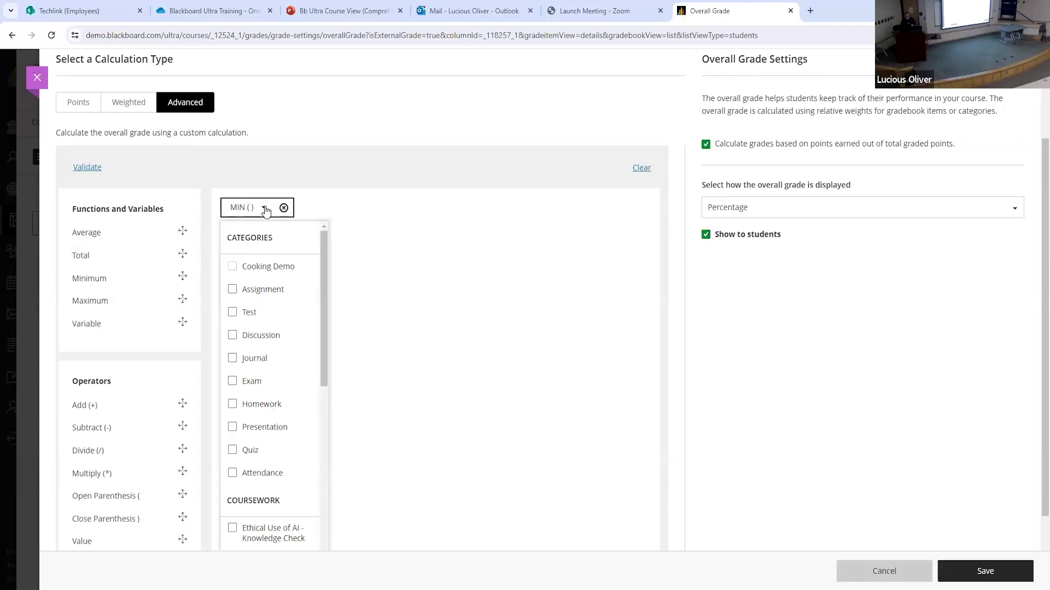
click(234, 268)
click(232, 290)
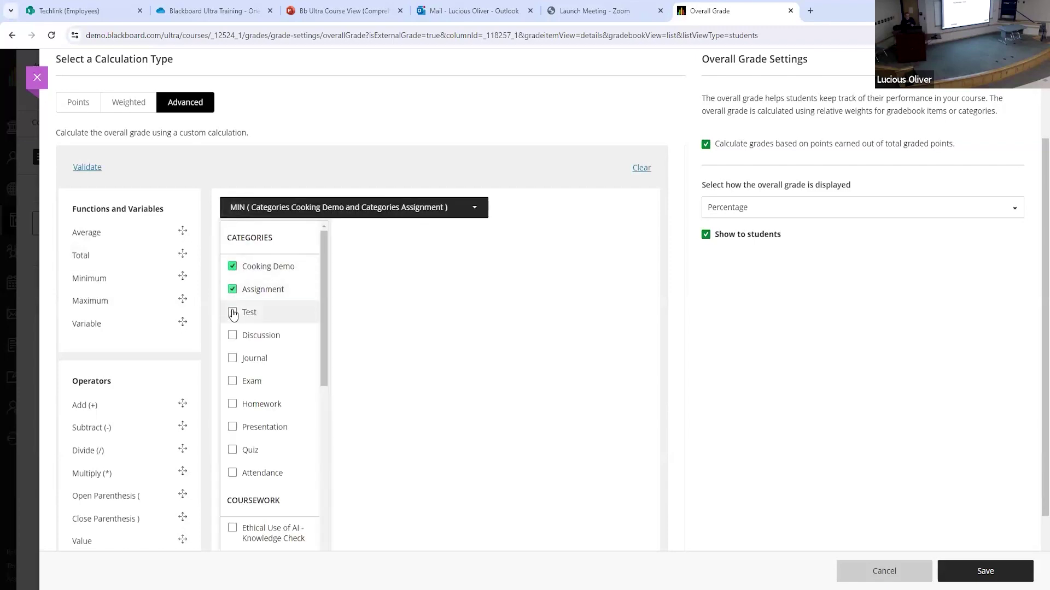
click(233, 312)
click(405, 316)
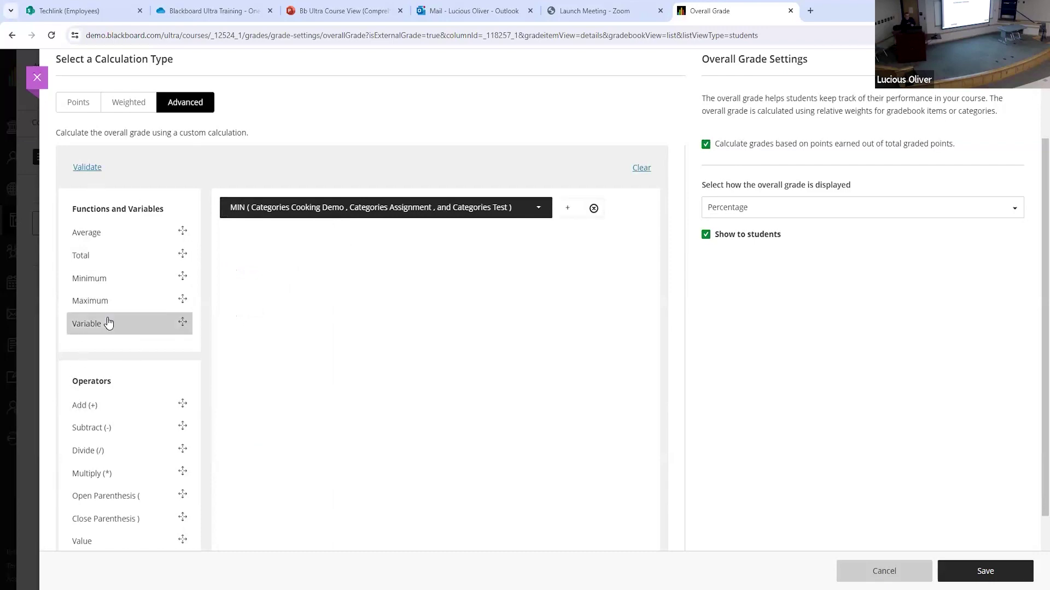
Extend the formula with a Total of the Homework and Presentation categories and a subtract operator, and cancel the custom calculation.
click(104, 258)
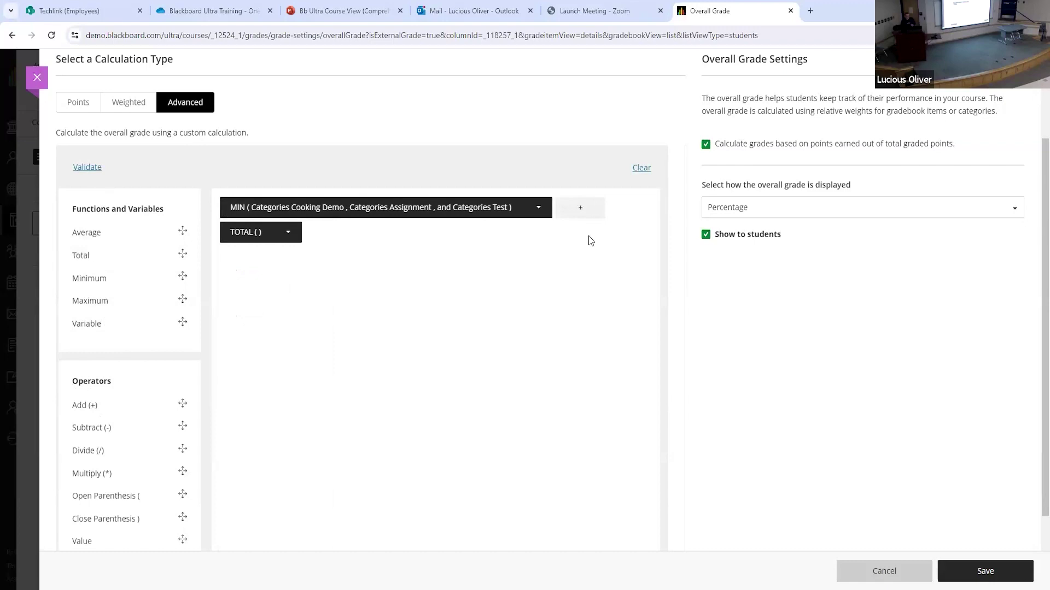
click(275, 239)
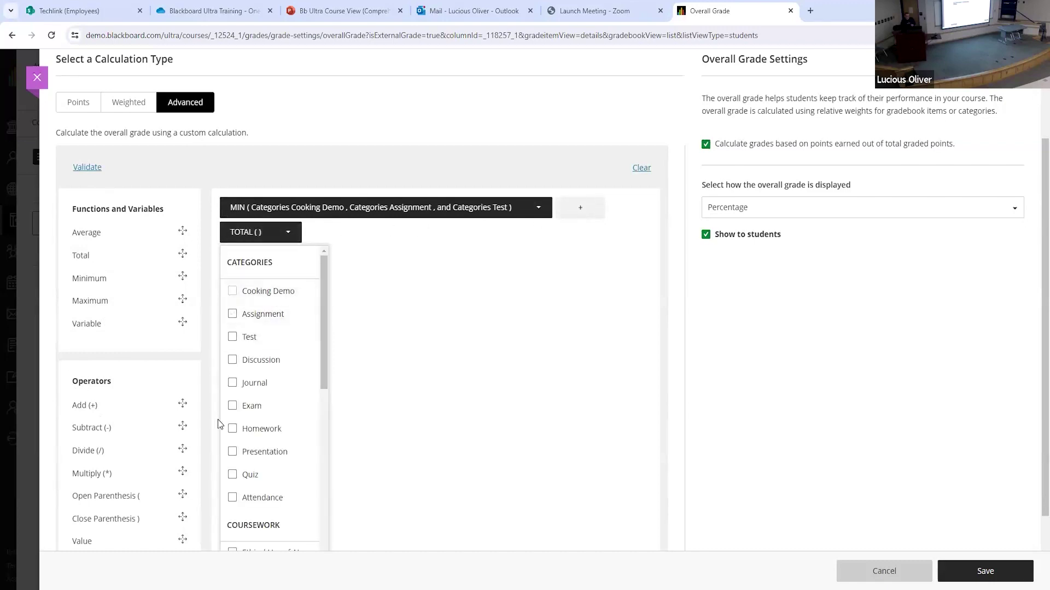
click(233, 429)
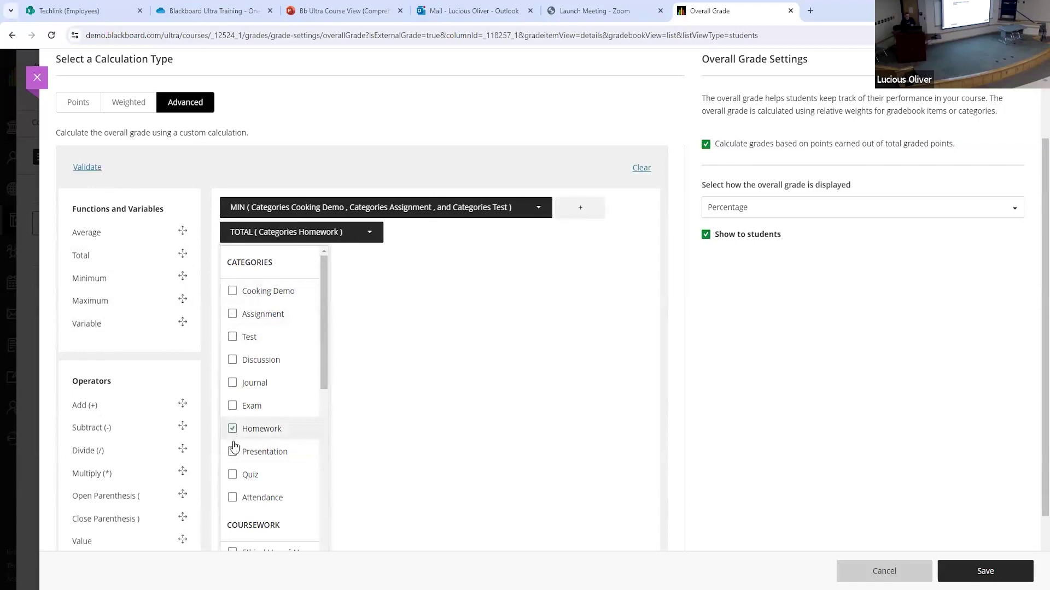
click(233, 452)
click(540, 417)
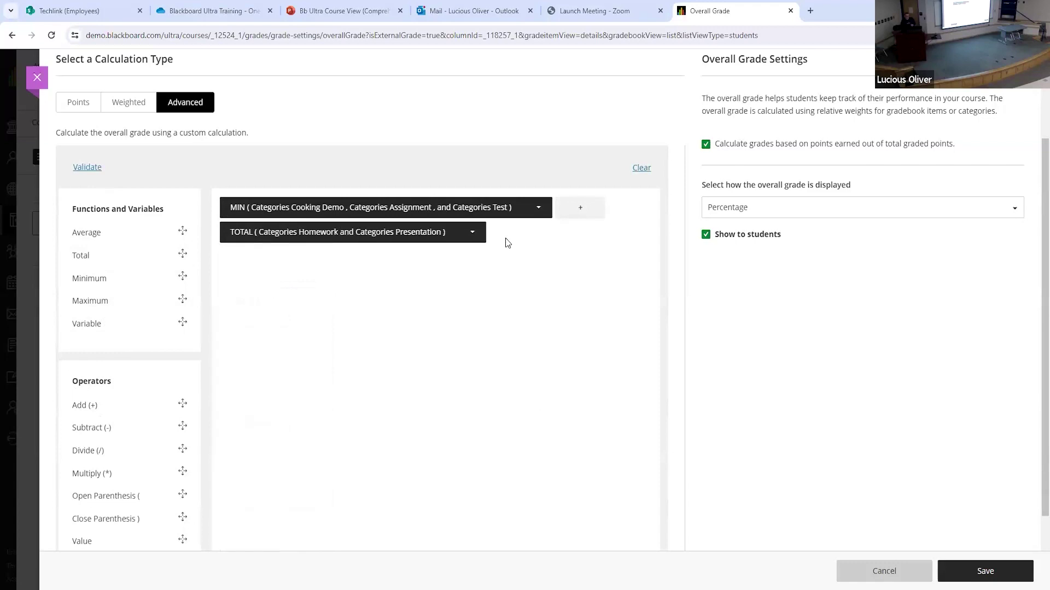
click(114, 429)
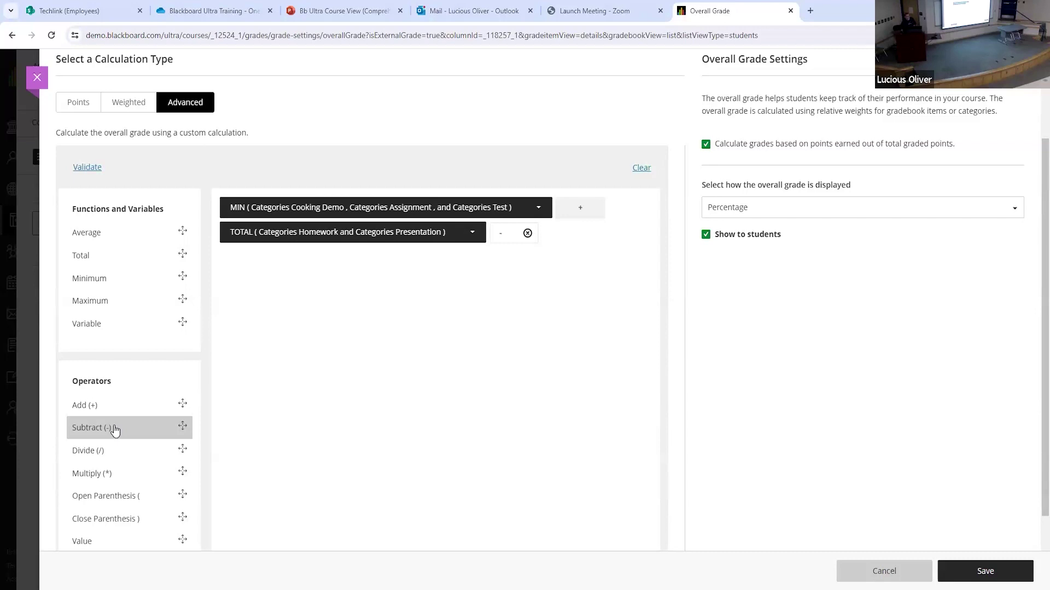
click(901, 574)
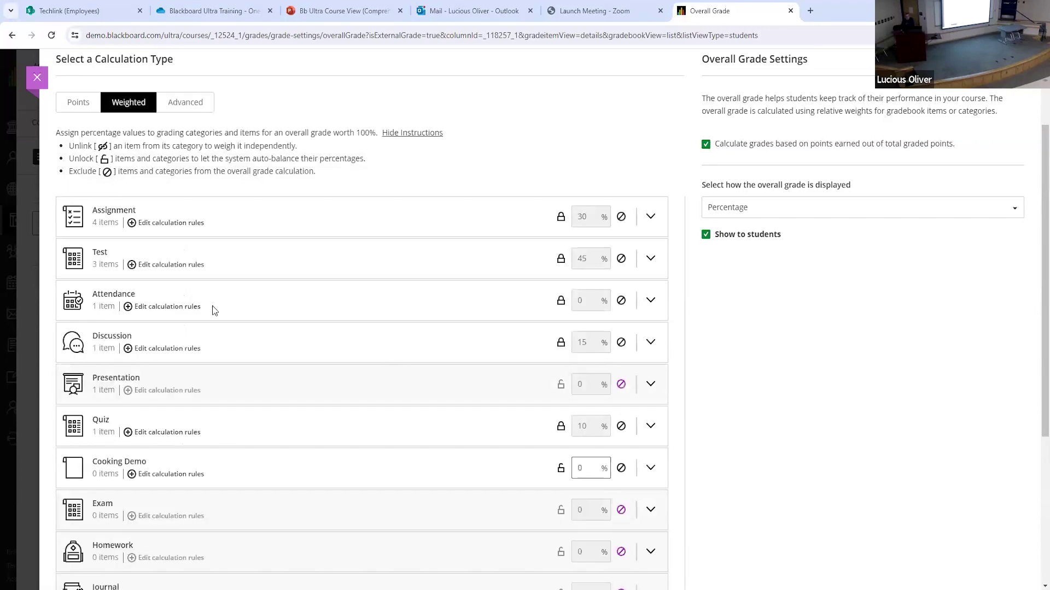
Compare the Points, Weighted and Advanced calculation types, and return to the gradebook settings without saving.
click(85, 113)
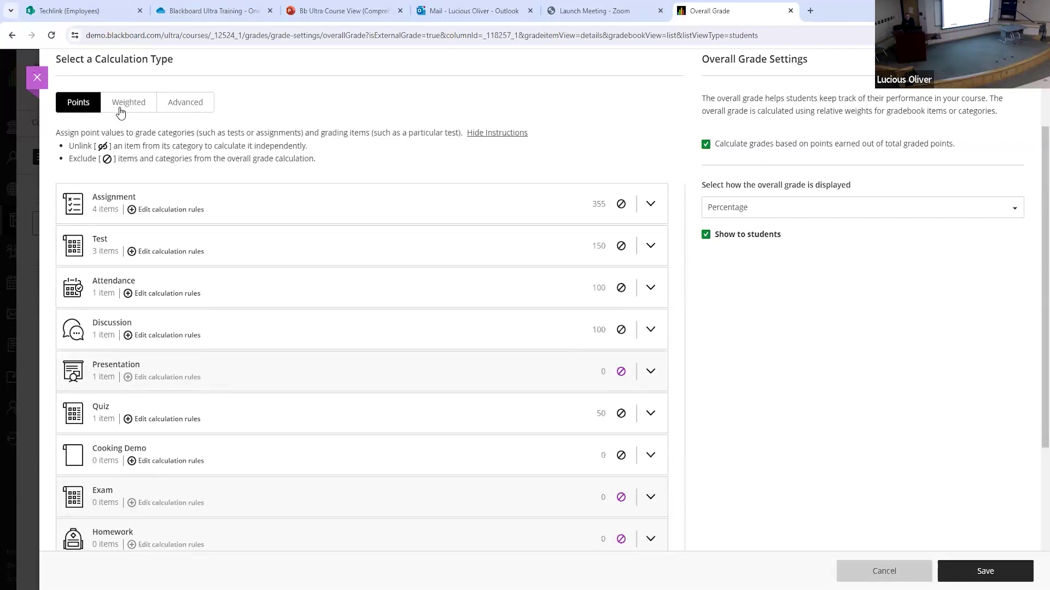
click(120, 111)
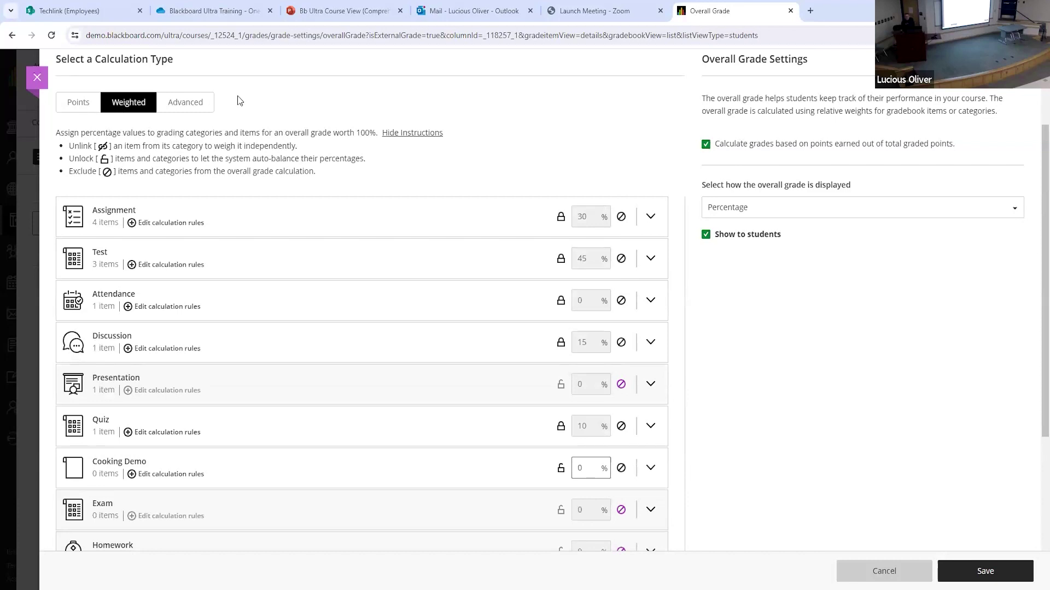
click(178, 113)
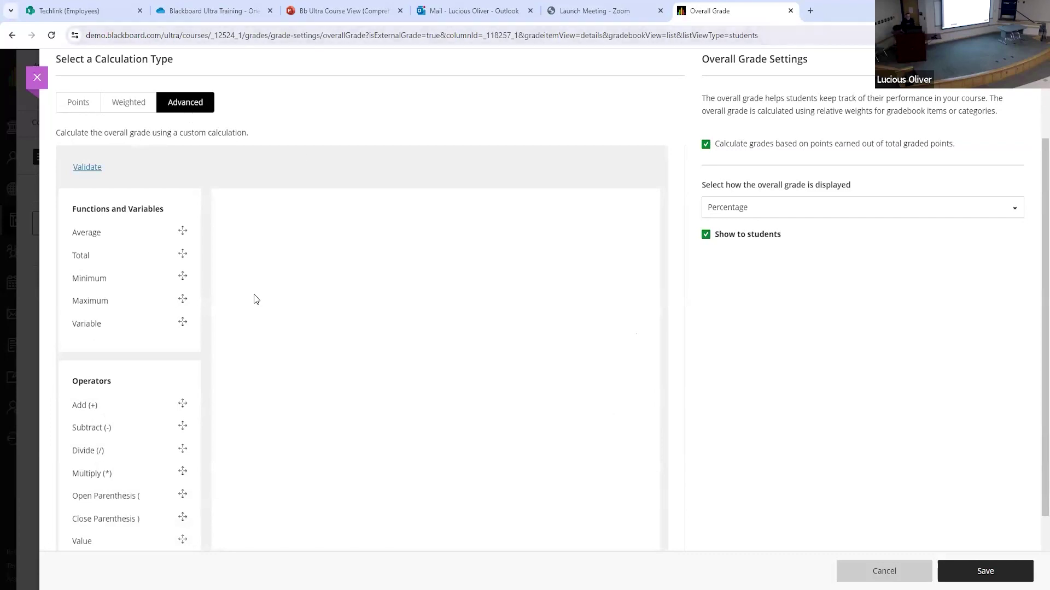
scroll(352, 269, up, 2)
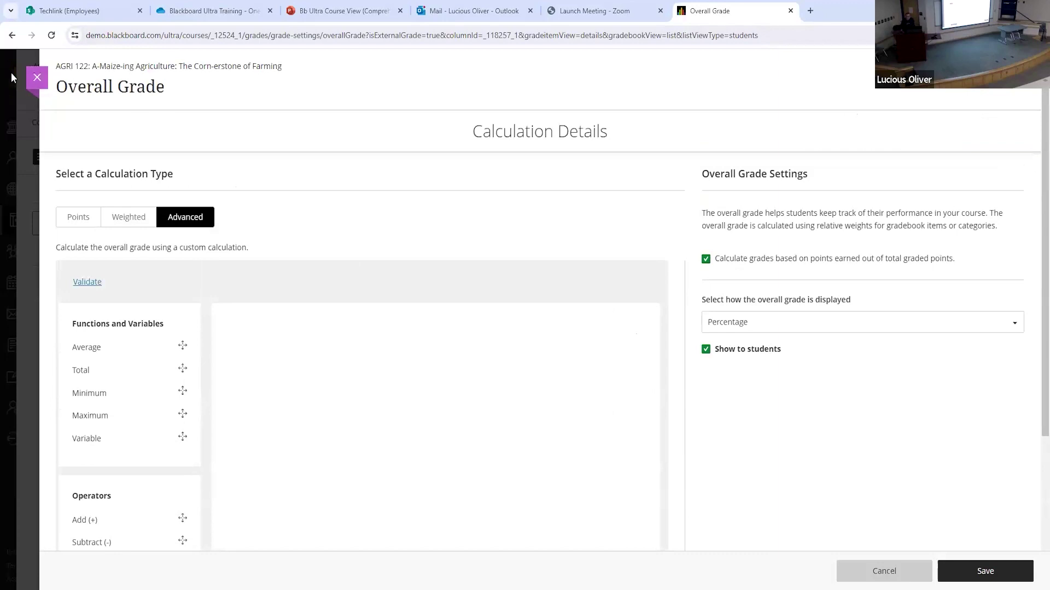
click(37, 78)
click(617, 202)
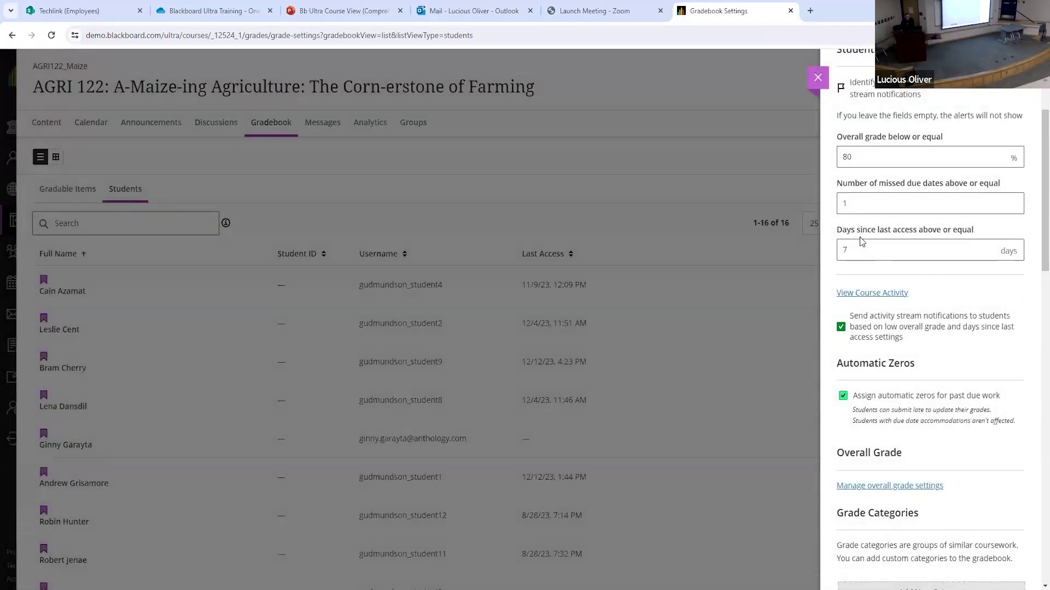
Look over the course's grade schemas, including the form for adding one and the Pass/Fail schema, and return to the gradebook settings.
scroll(877, 299, up, 3)
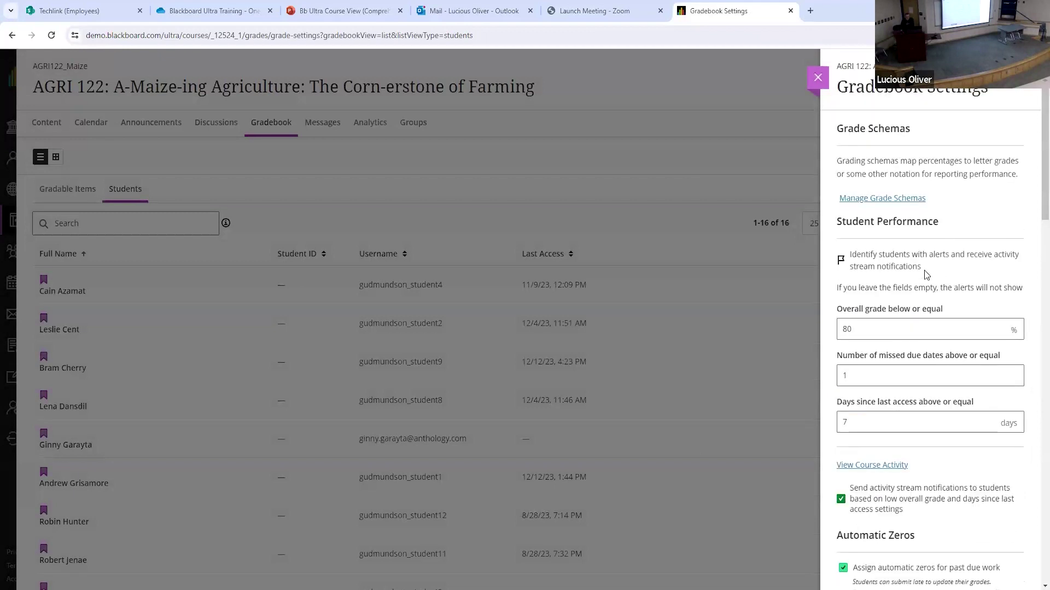
click(868, 201)
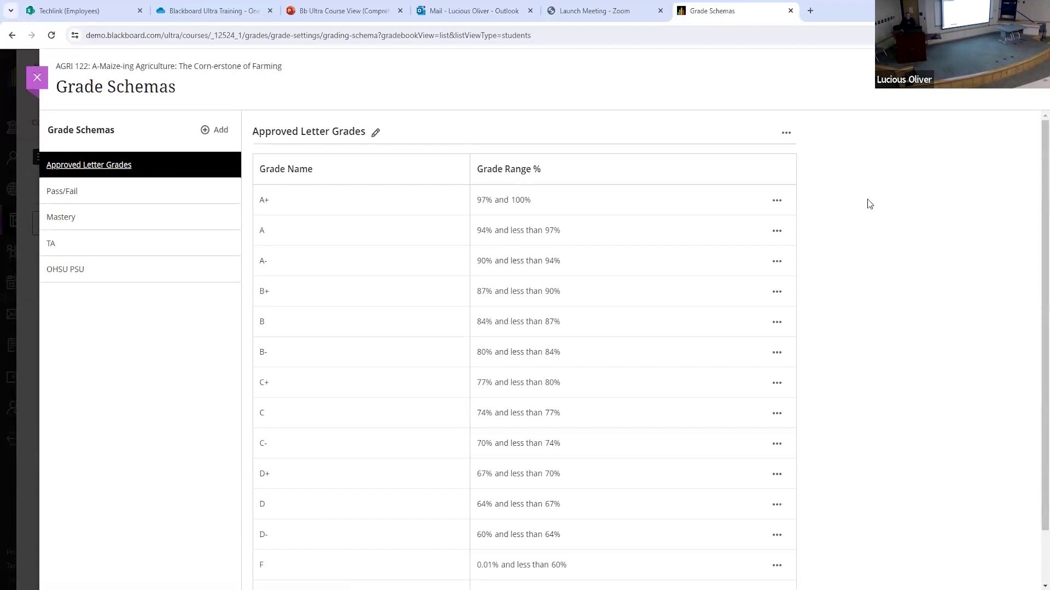
mouse_move(262, 208)
click(221, 131)
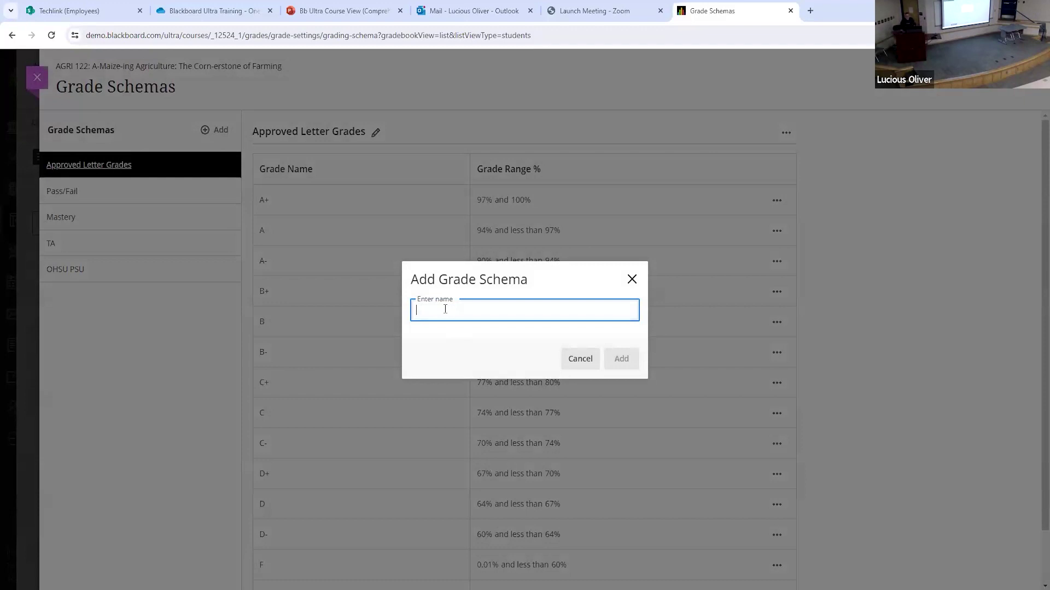
click(579, 365)
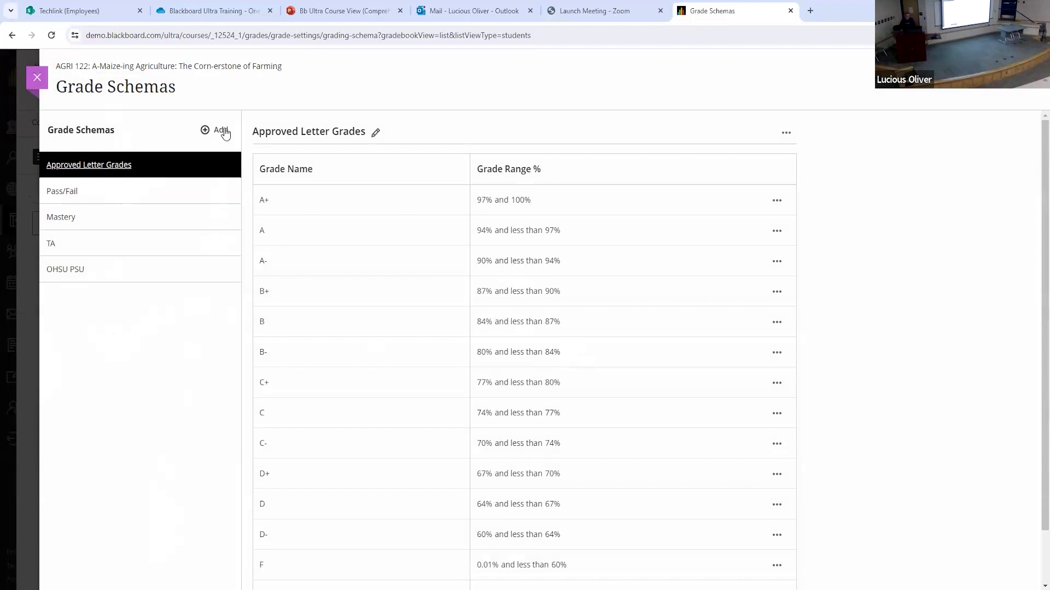
click(66, 195)
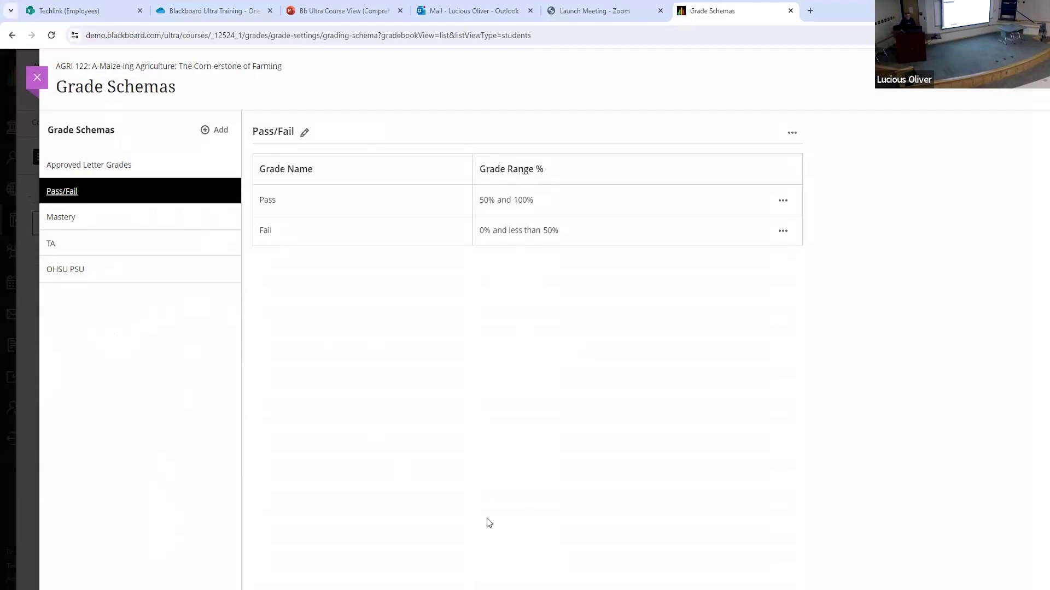
click(39, 83)
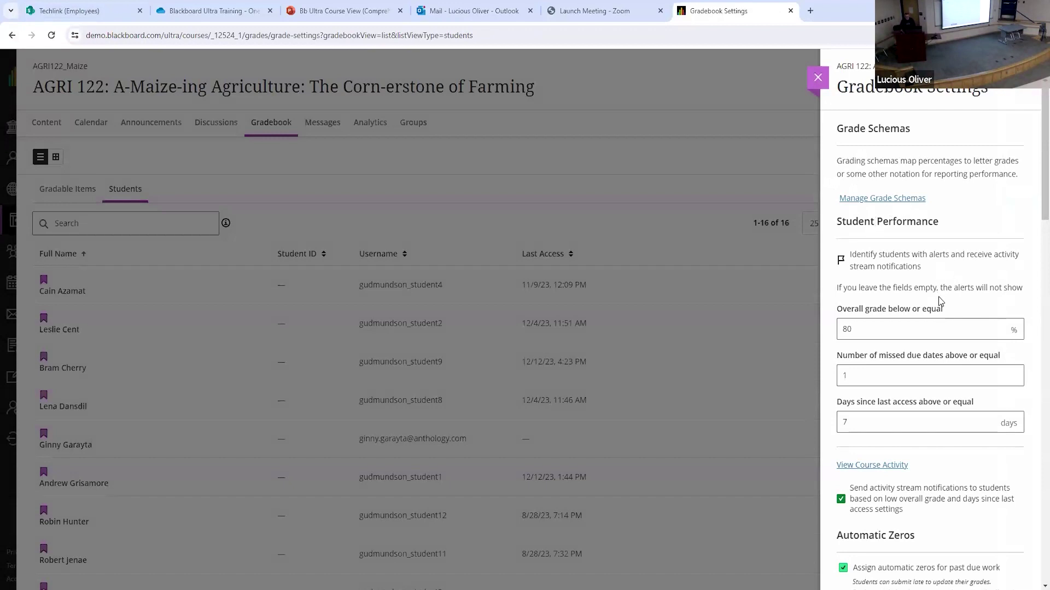
Look through the grade categories and the course rubrics section in the gradebook settings.
scroll(939, 301, down, 8)
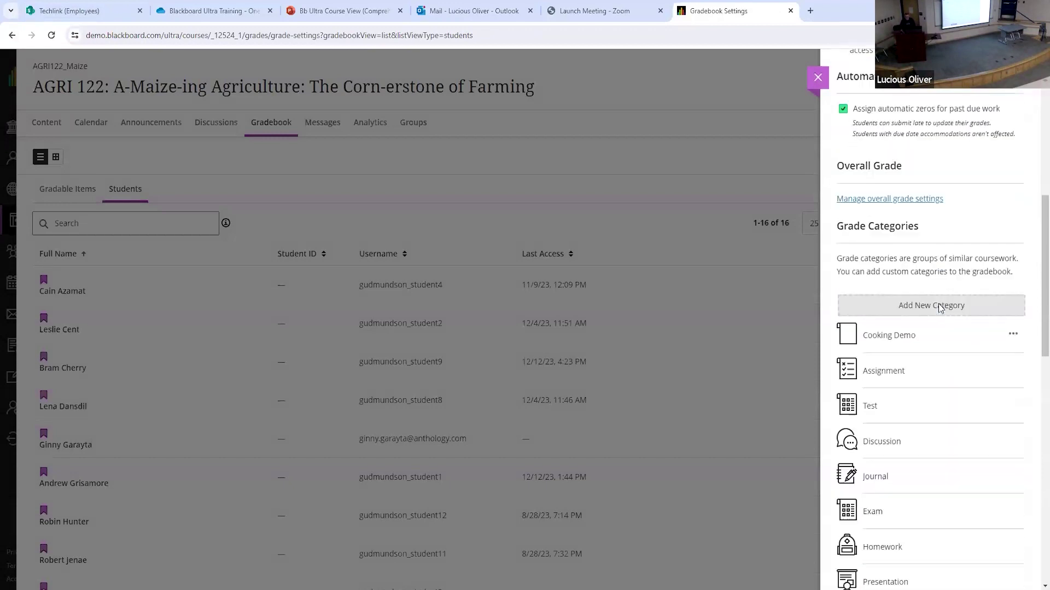
scroll(937, 305, down, 3)
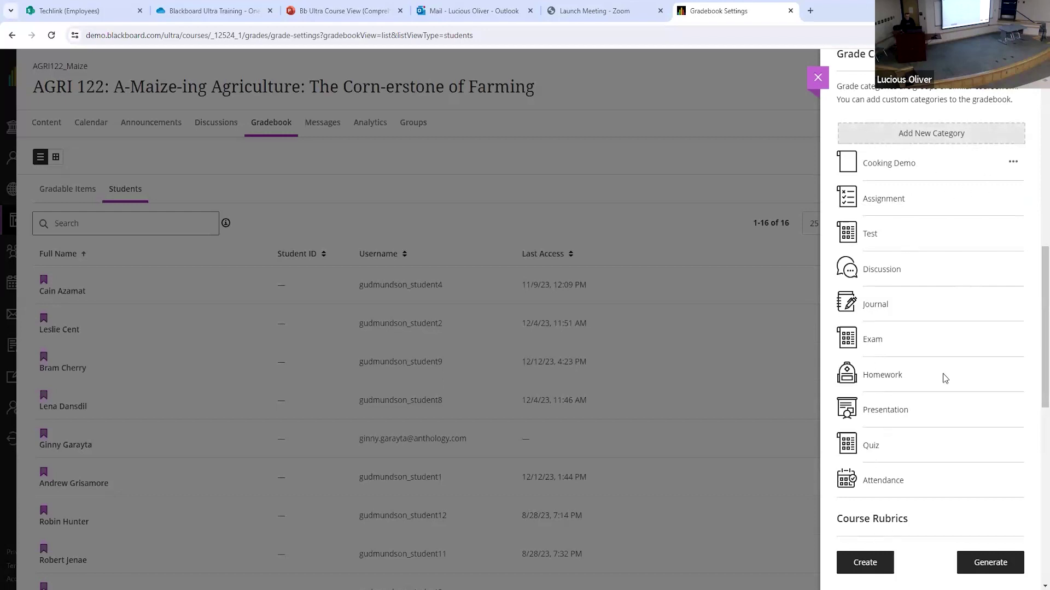
scroll(937, 377, down, 7)
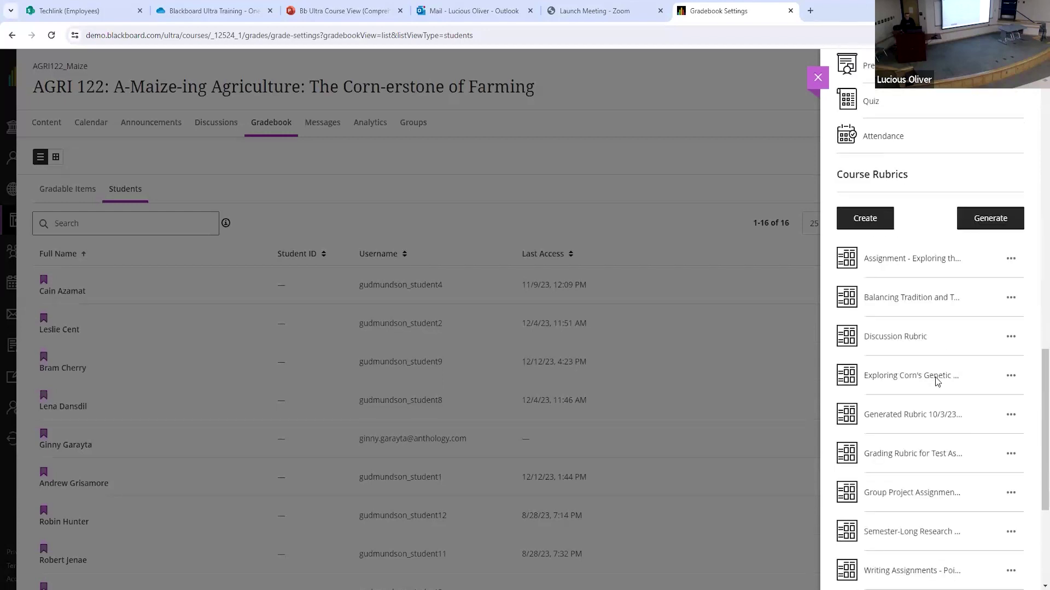
scroll(936, 382, up, 7)
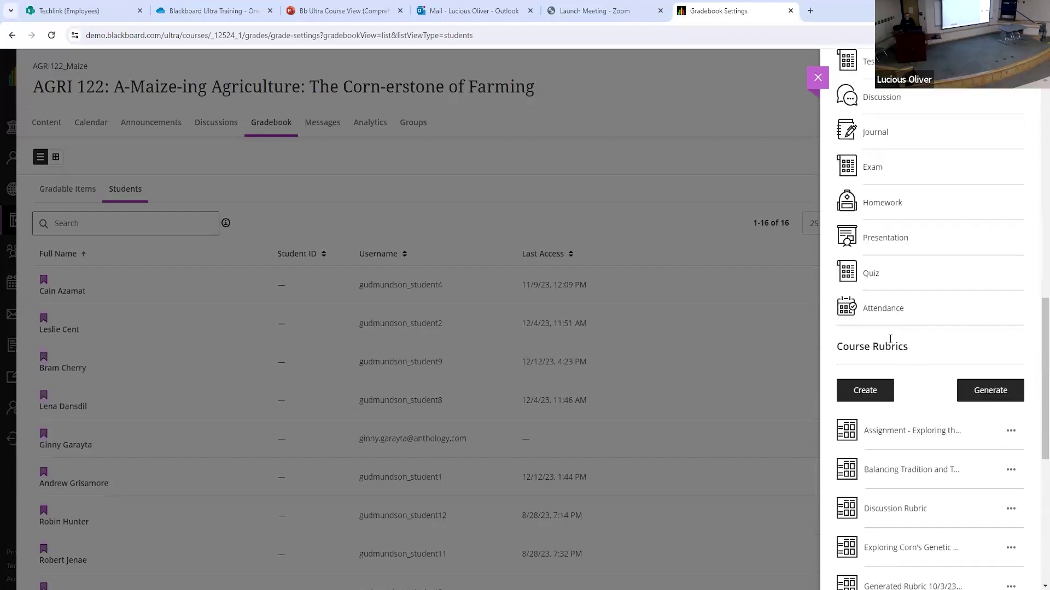
scroll(911, 226, up, 3)
scroll(913, 246, down, 8)
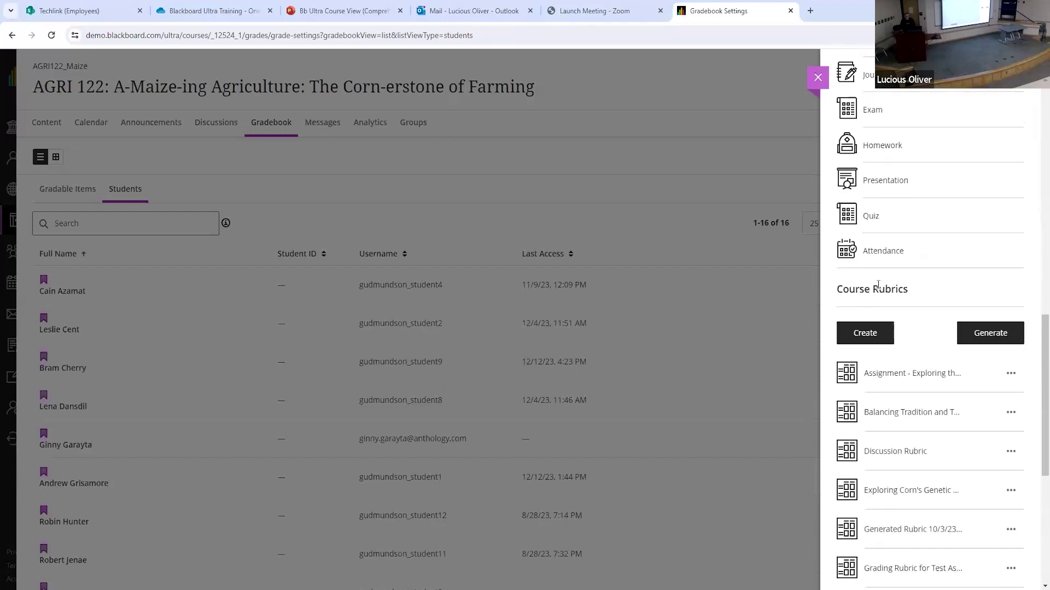
drag(839, 288, 903, 294)
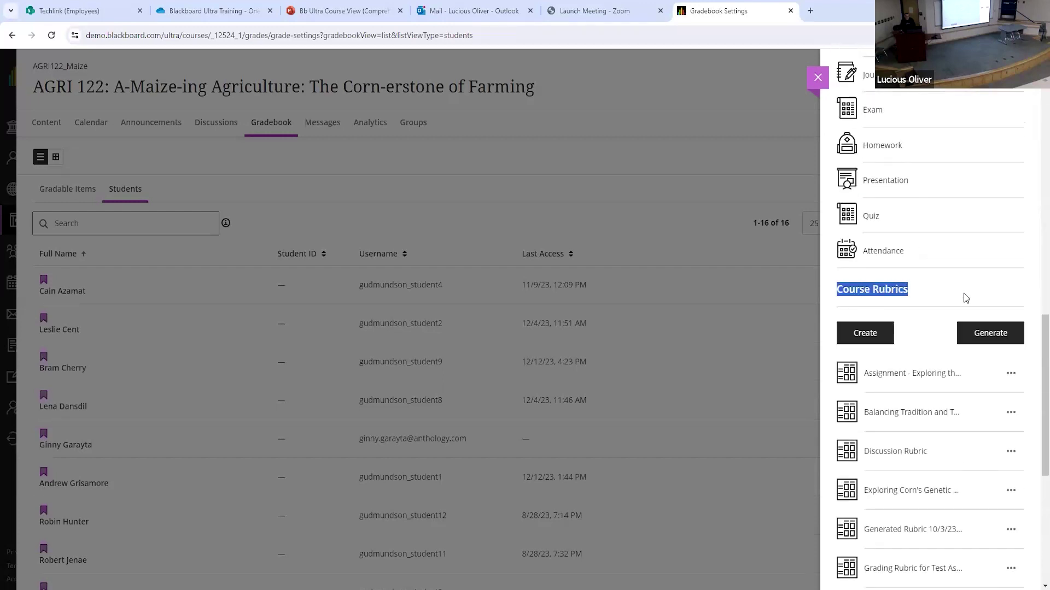
View the available actions for the first course rubric, and look over the Overall Grade Notations.
scroll(963, 293, down, 3)
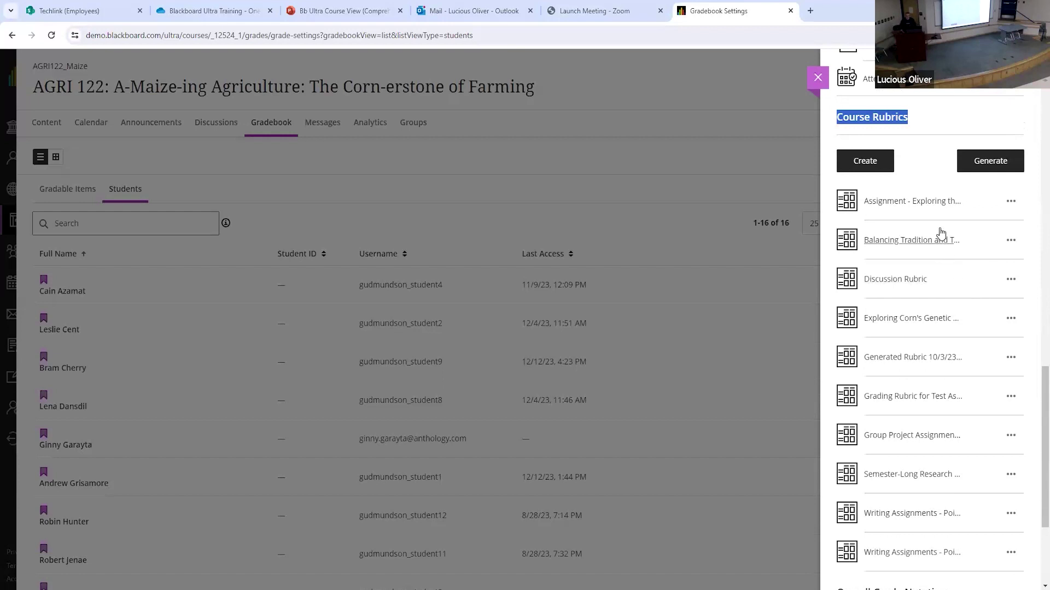
click(1010, 202)
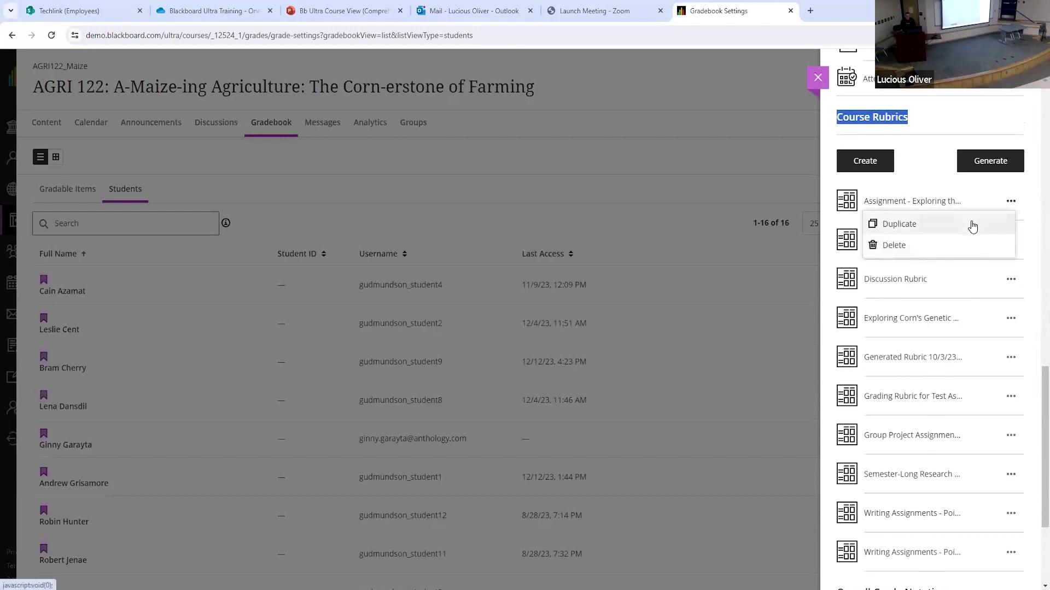
click(930, 176)
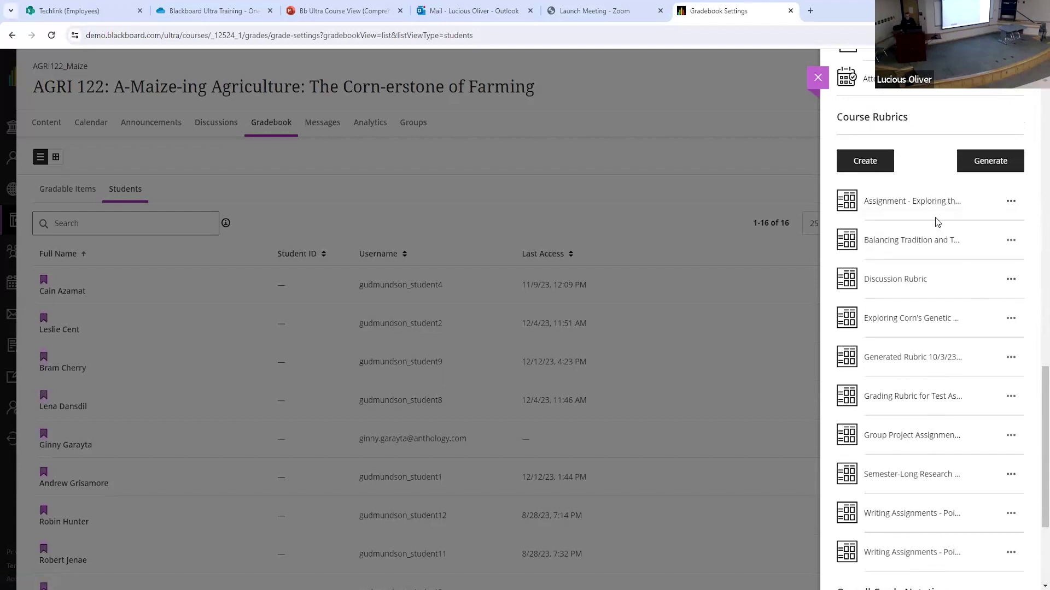
scroll(900, 239, down, 1)
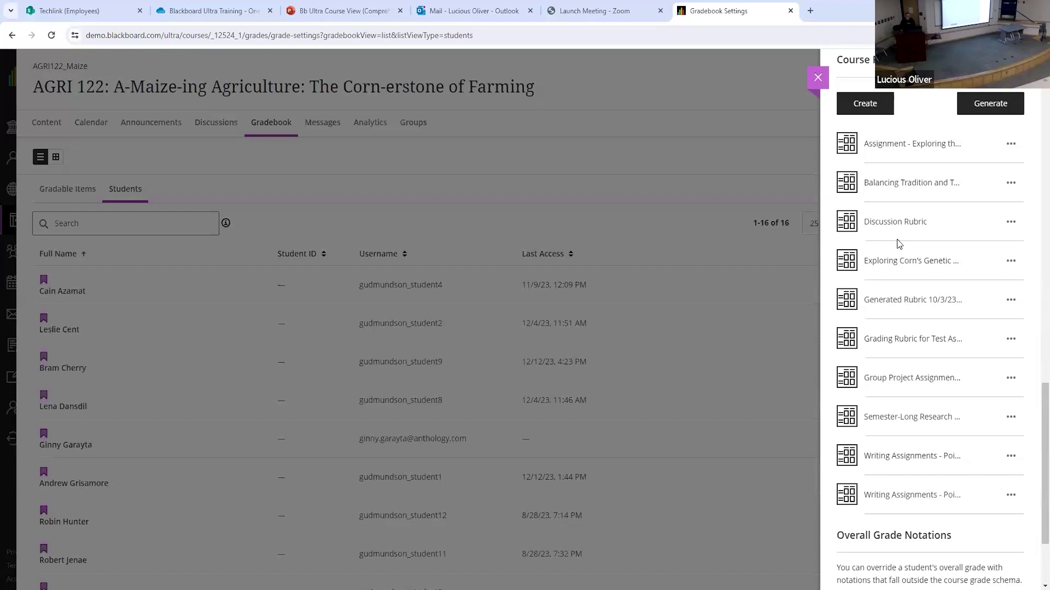
scroll(899, 244, down, 2)
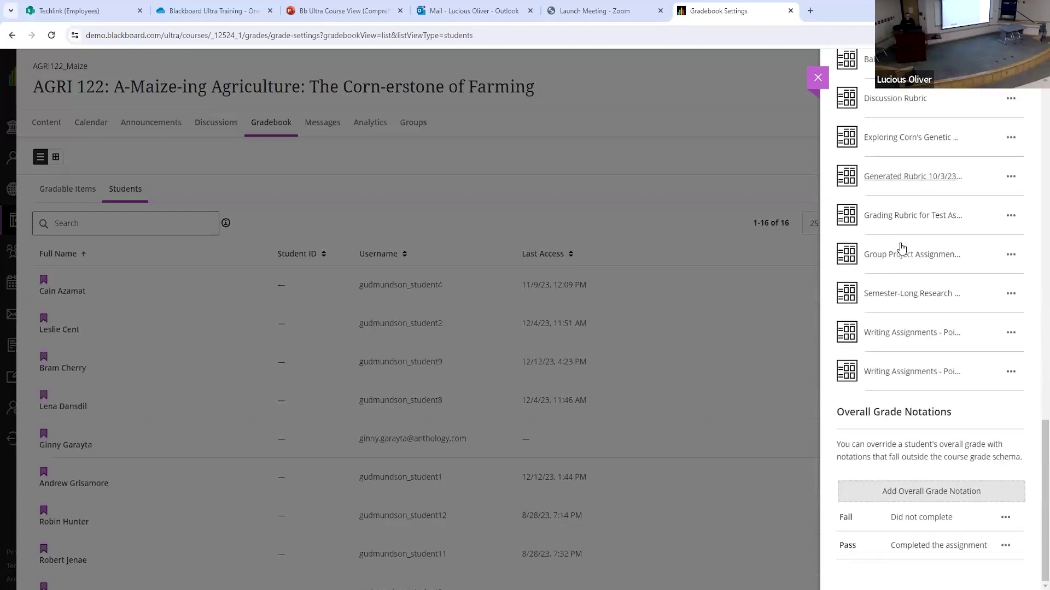
Look at the entry fields for adding an overall grade notation, and close the gradebook settings without adding one.
click(918, 497)
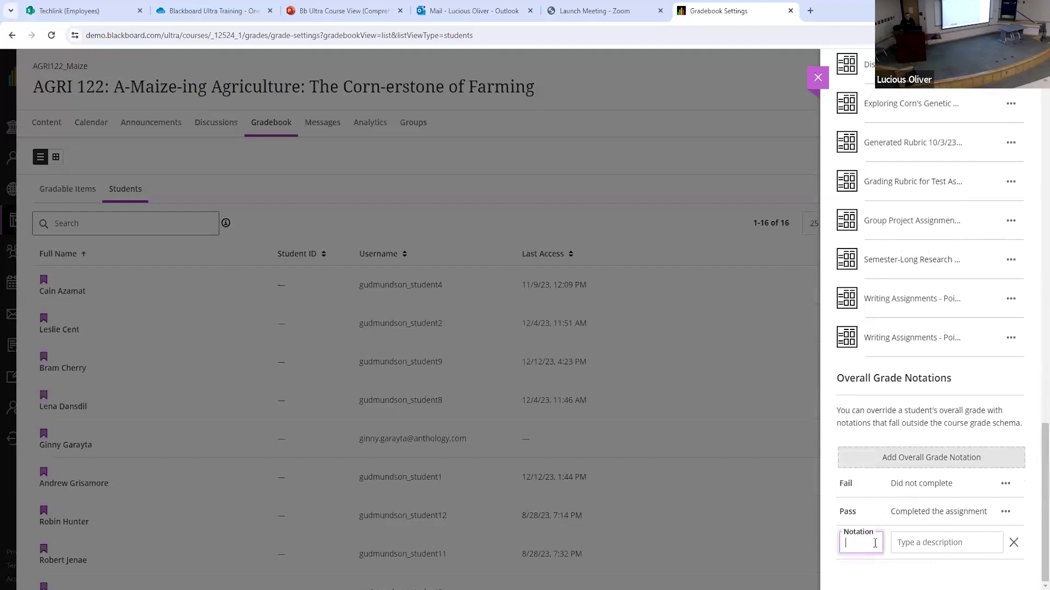
click(1011, 490)
click(1011, 490)
click(1009, 491)
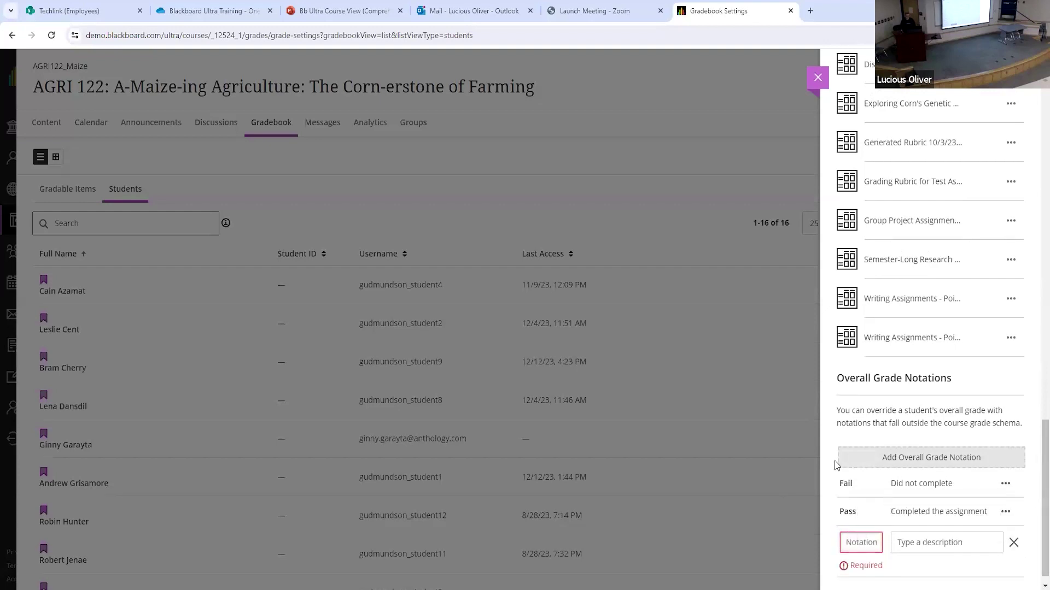
scroll(967, 370, up, 12)
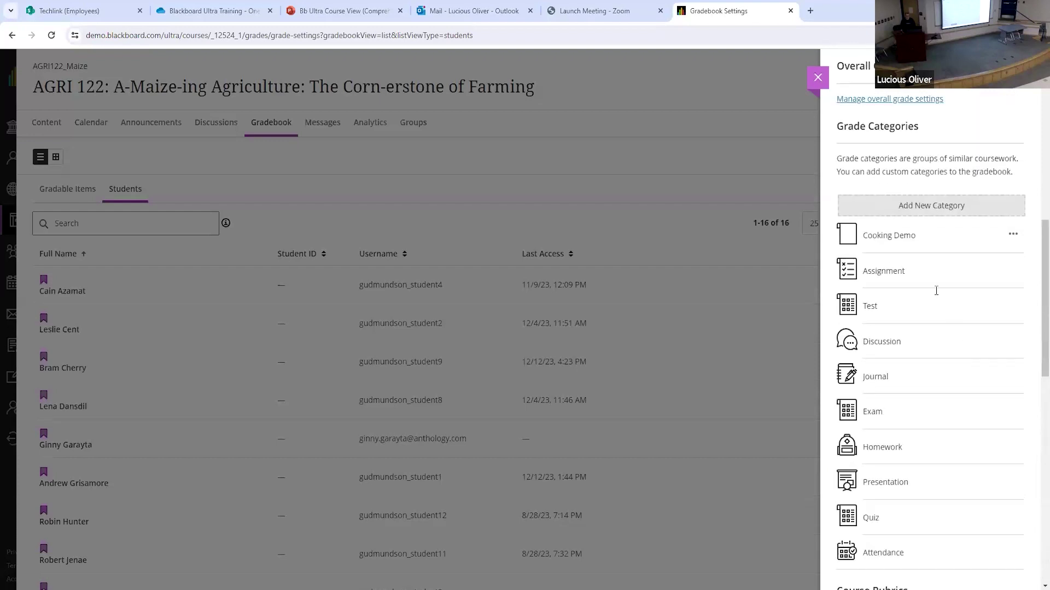
scroll(936, 290, up, 5)
click(816, 85)
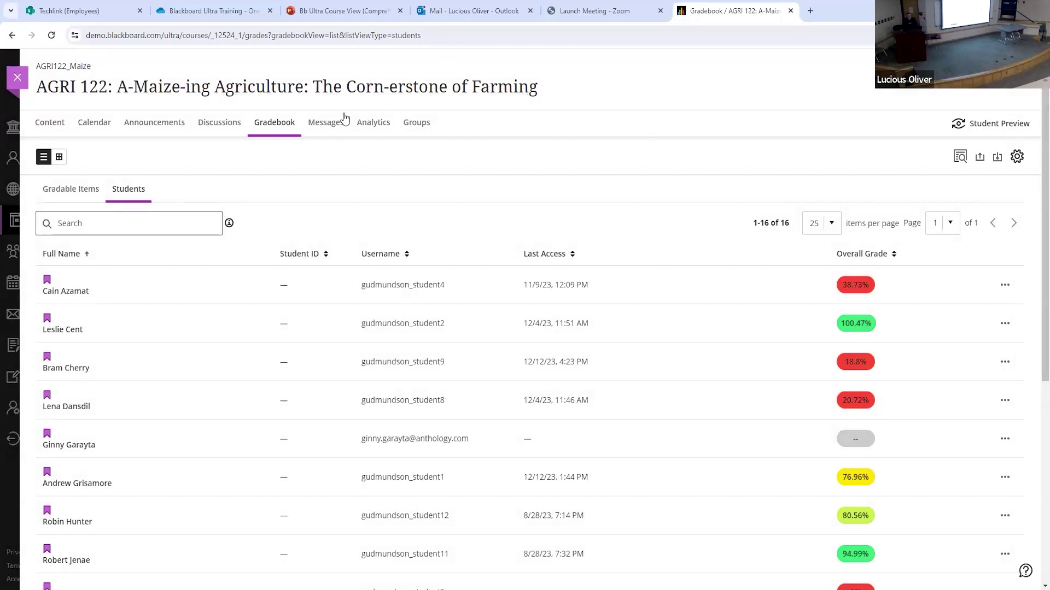
Switch the gradebook to the gradable items and show them in the grid view.
click(85, 198)
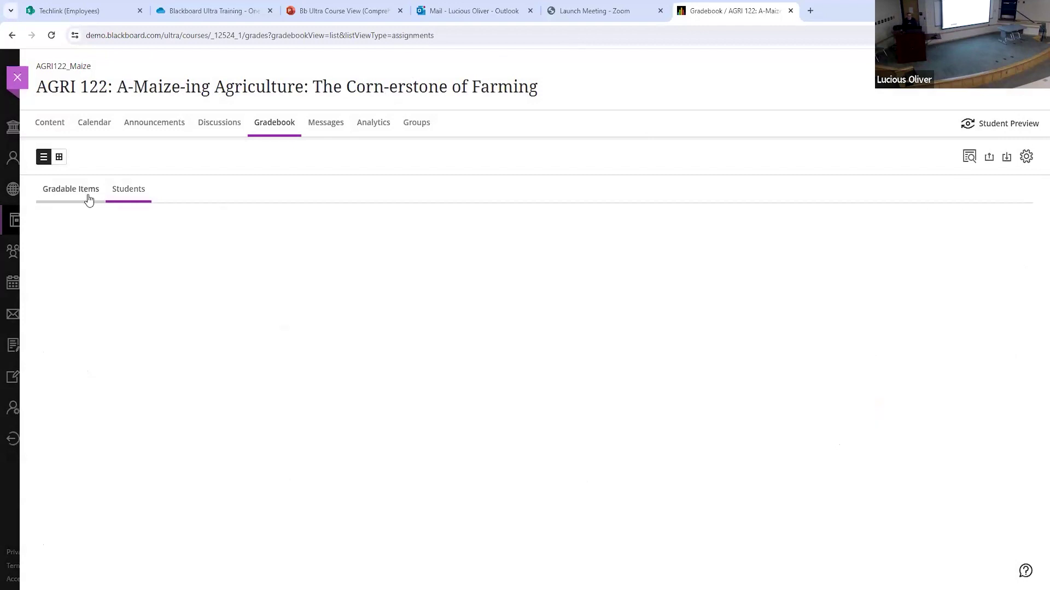
click(59, 159)
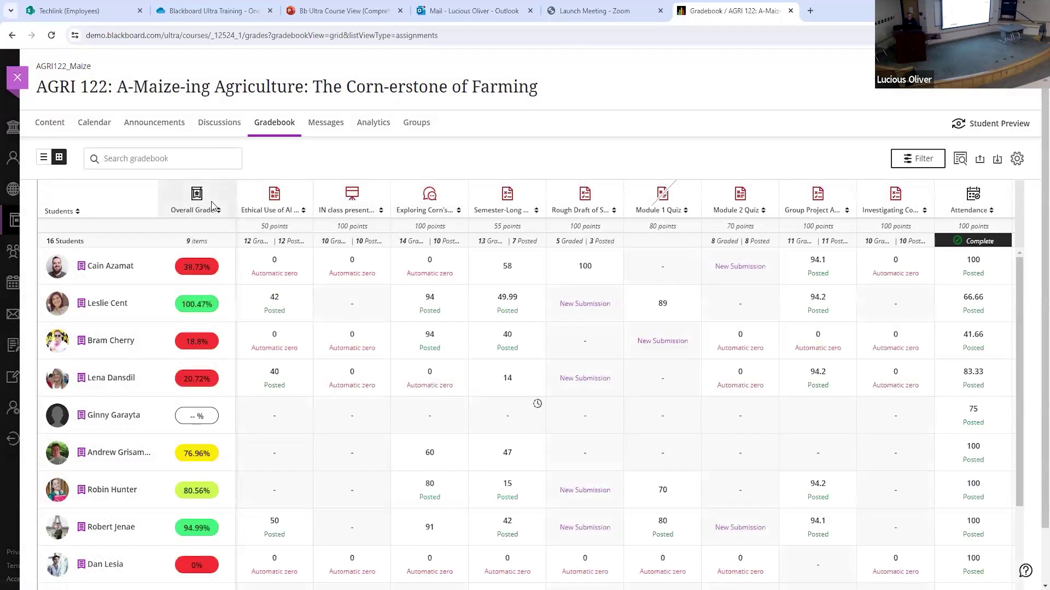
Look over the new item form after the IN class presentation column, try both student visibility options, and close it without saving.
mouse_move(316, 205)
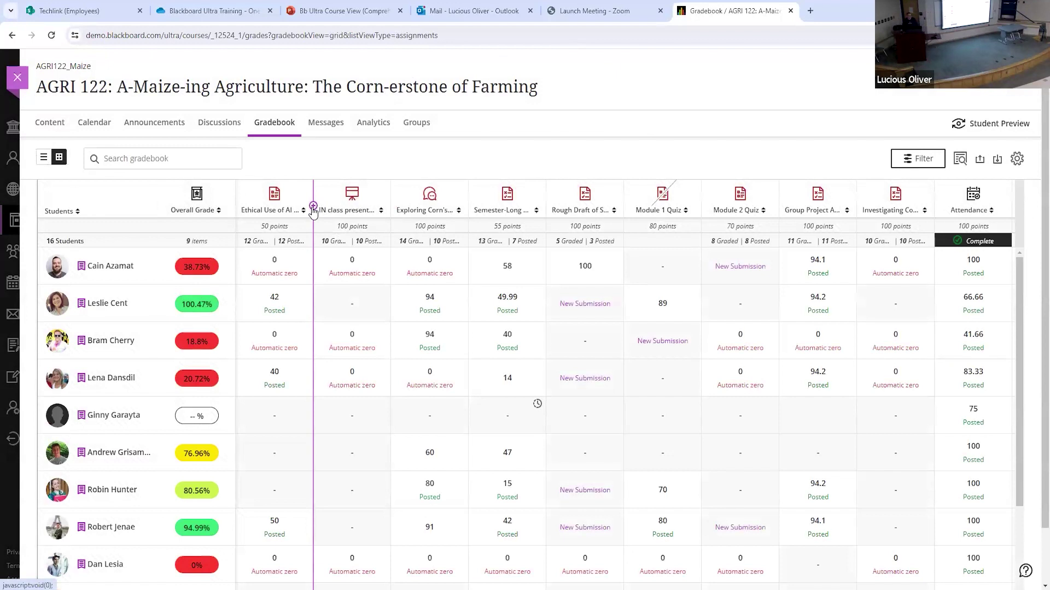
click(391, 206)
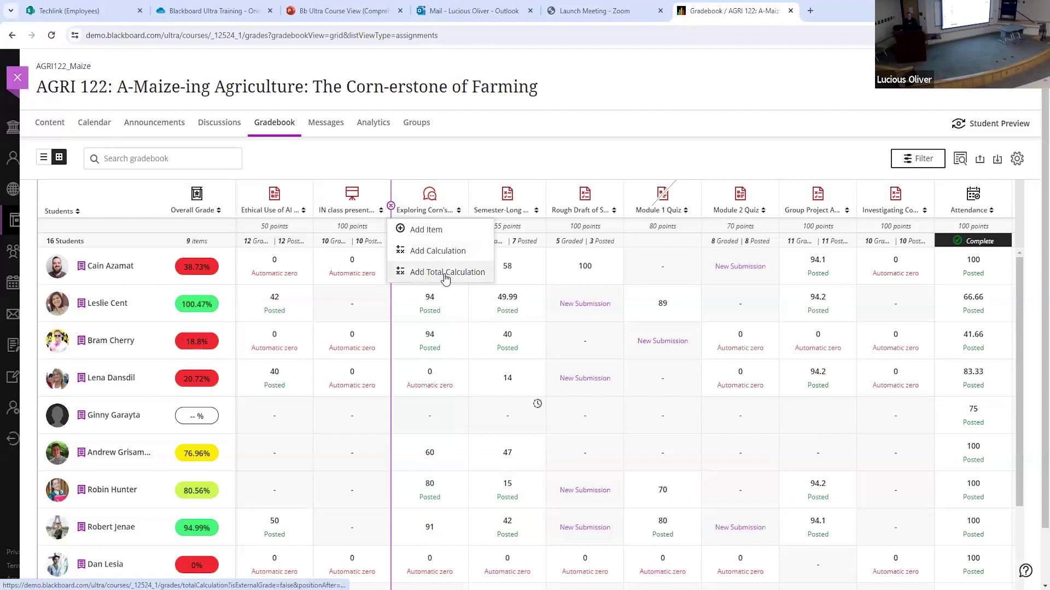
click(436, 230)
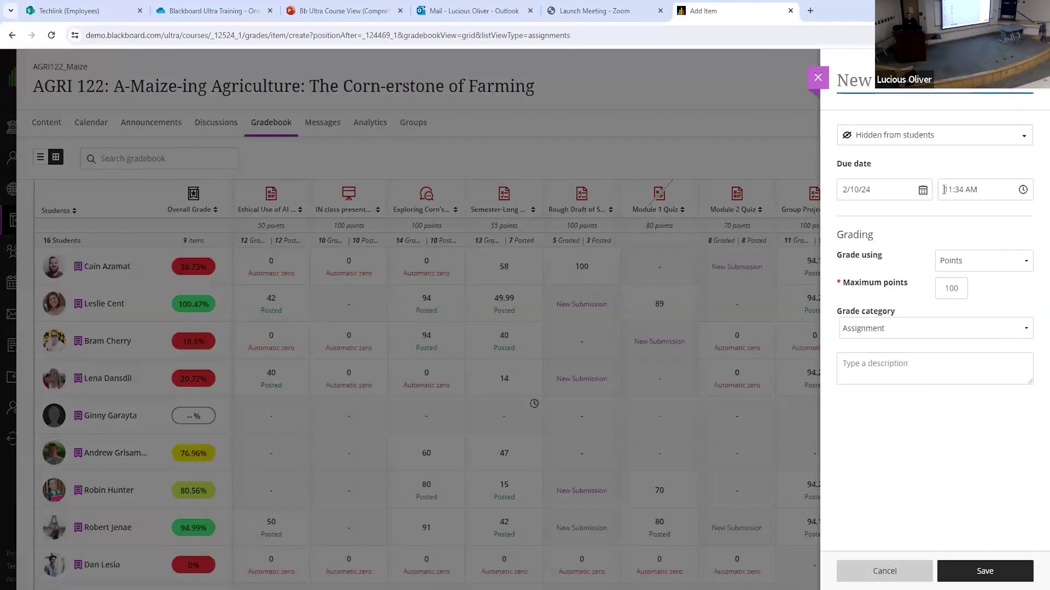
click(927, 136)
click(921, 158)
click(917, 137)
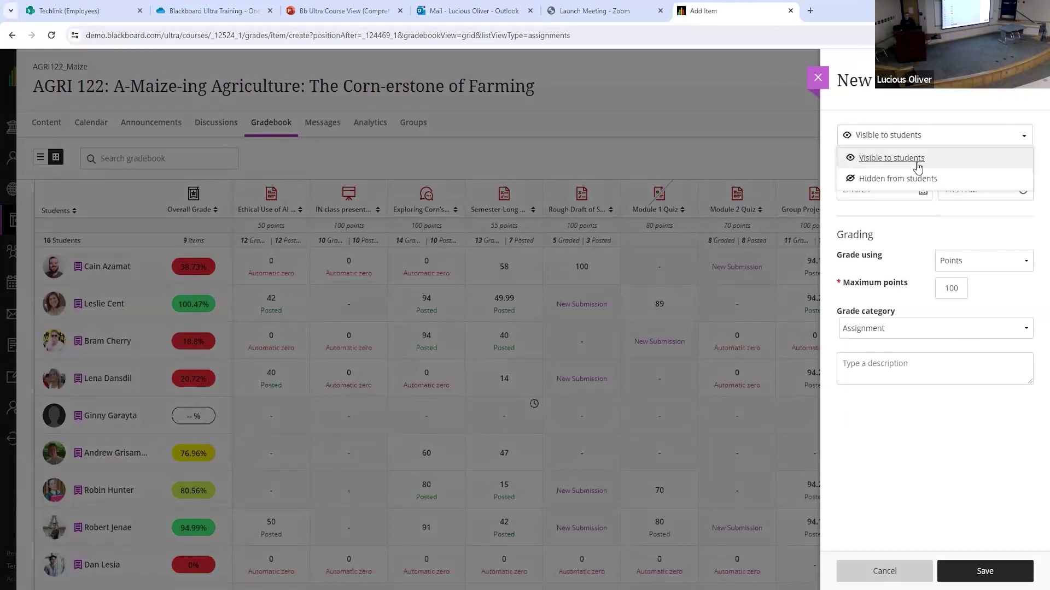
click(916, 179)
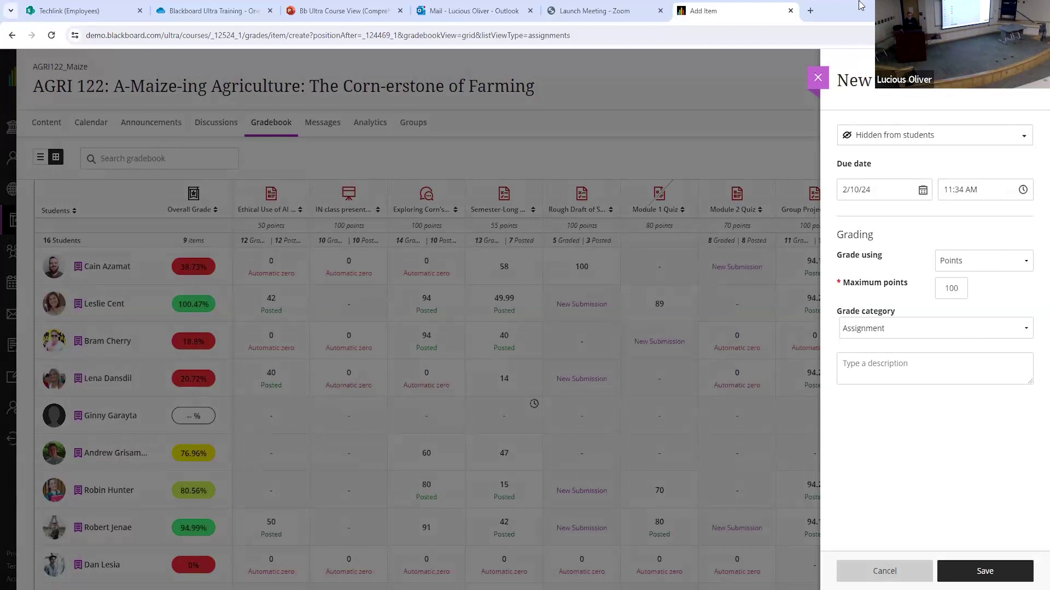
click(818, 77)
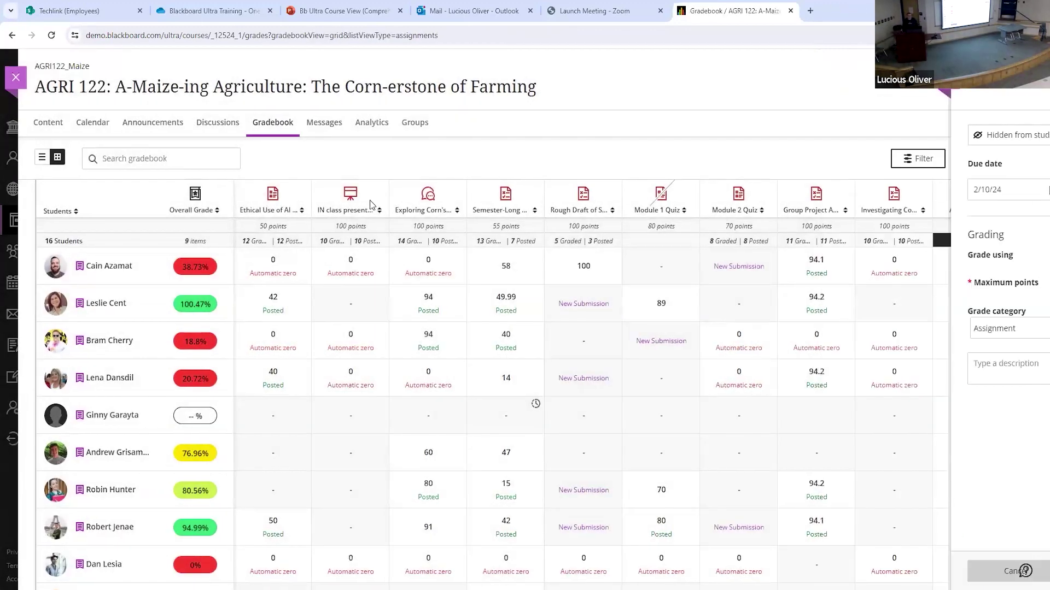
Start a new calculation after the IN class presentation column and add the Total function to its formula.
click(390, 211)
click(413, 250)
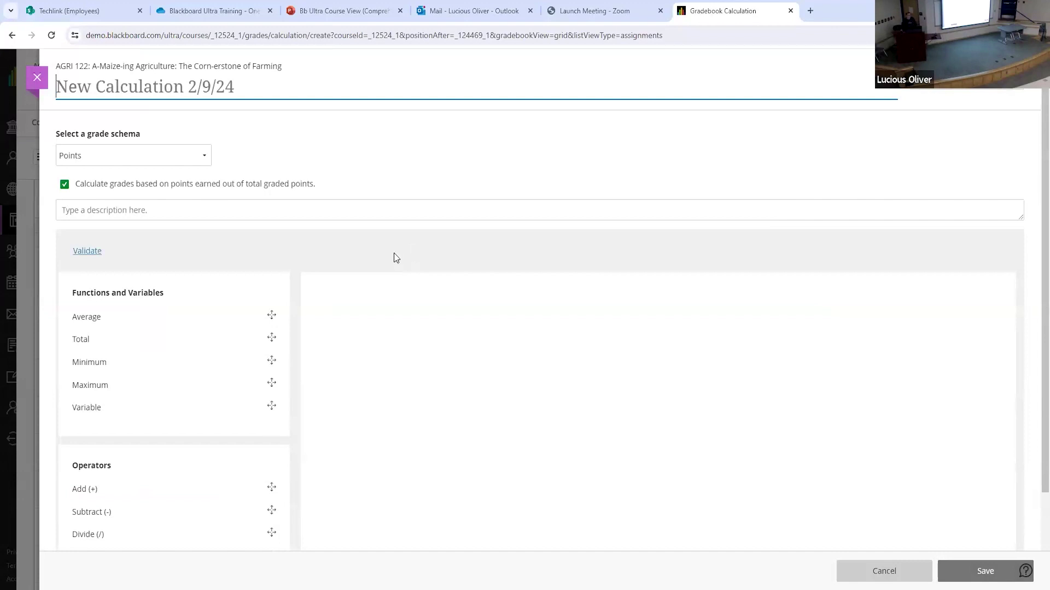
click(440, 336)
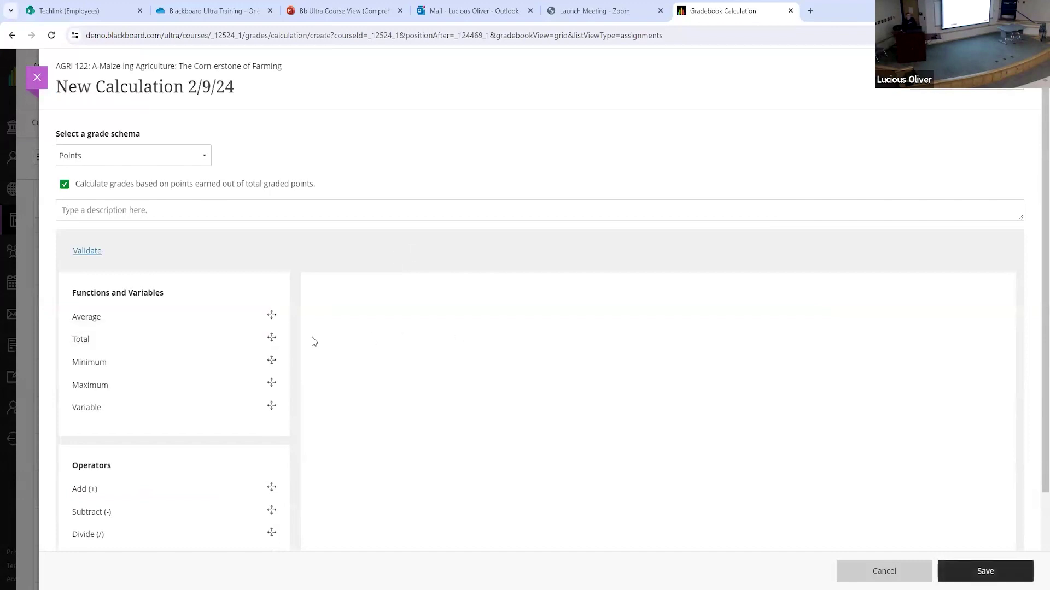
drag(195, 341, 342, 314)
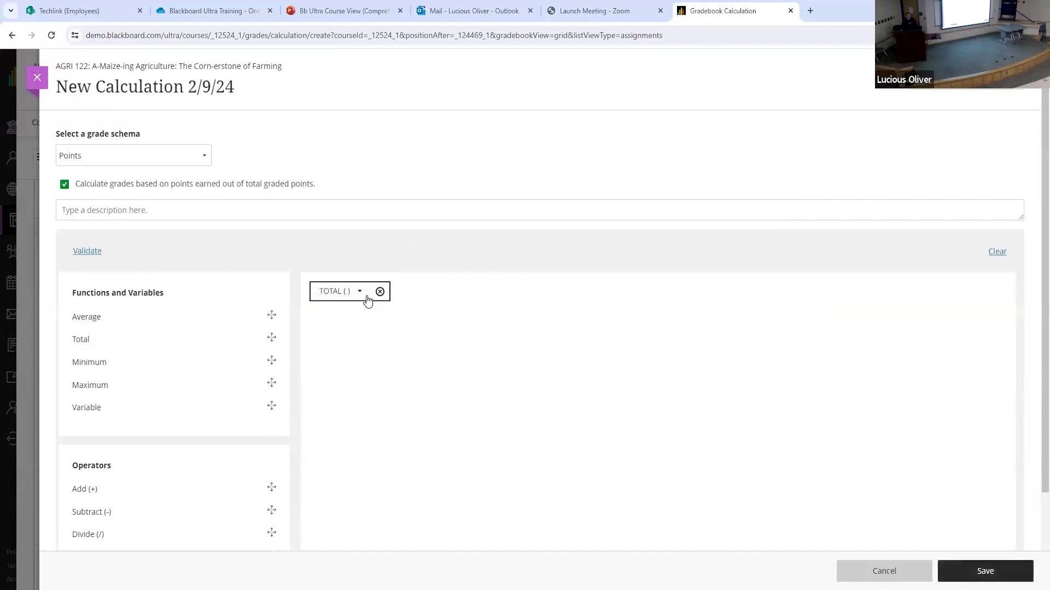
Include Semester-Long Research Paper Topic Proposal and IN class presentation in the Total function, and save the calculation.
click(359, 294)
scroll(350, 394, down, 5)
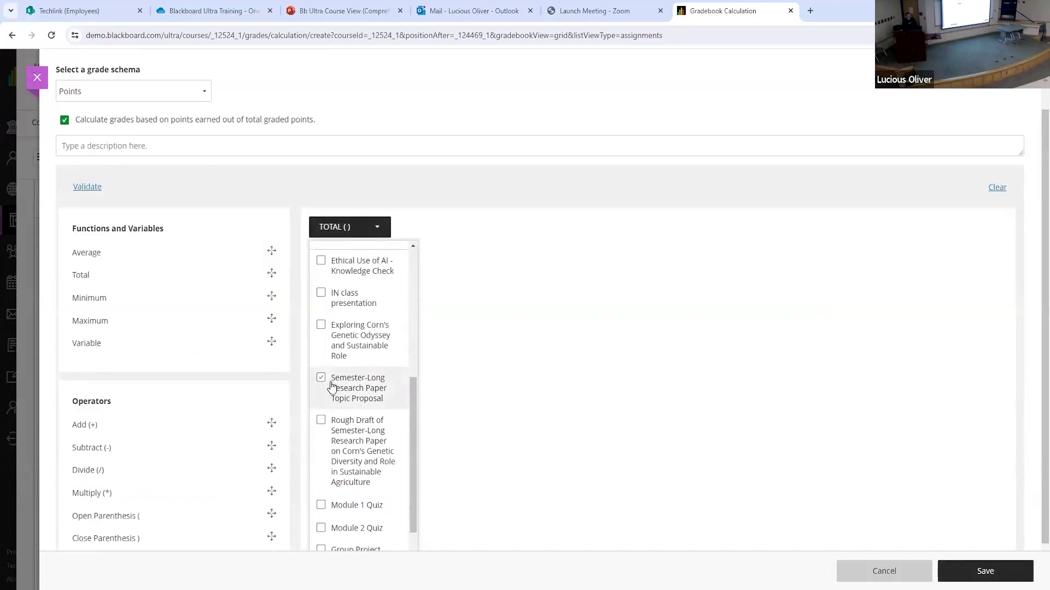
click(321, 382)
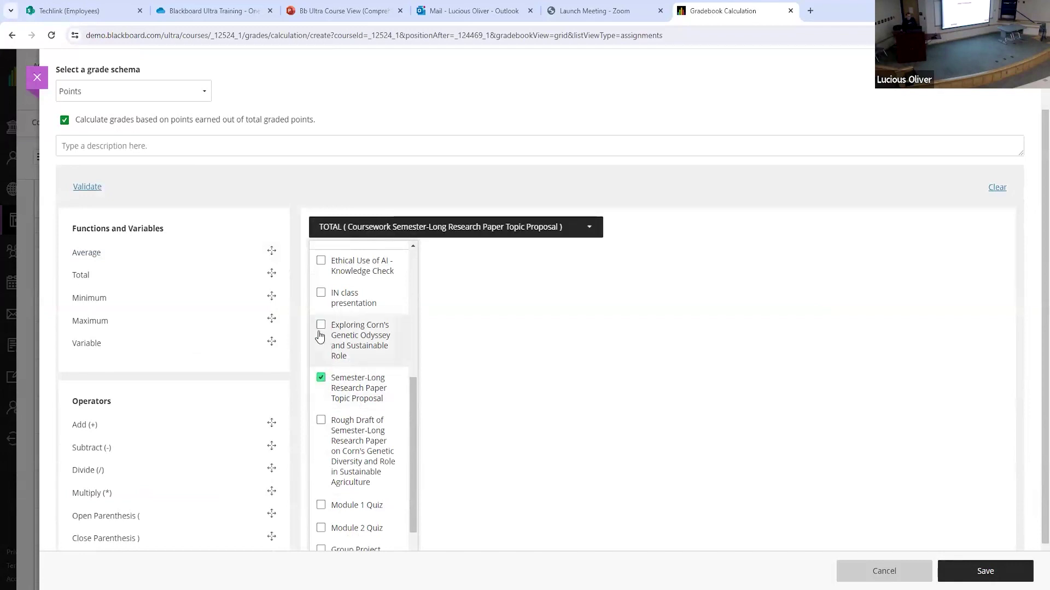
click(321, 294)
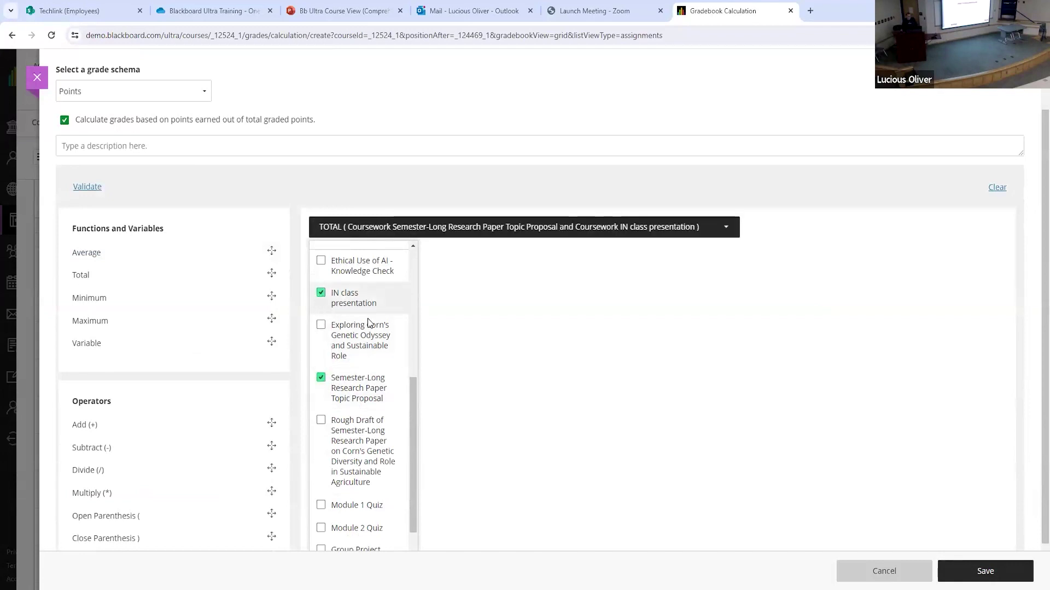
click(981, 571)
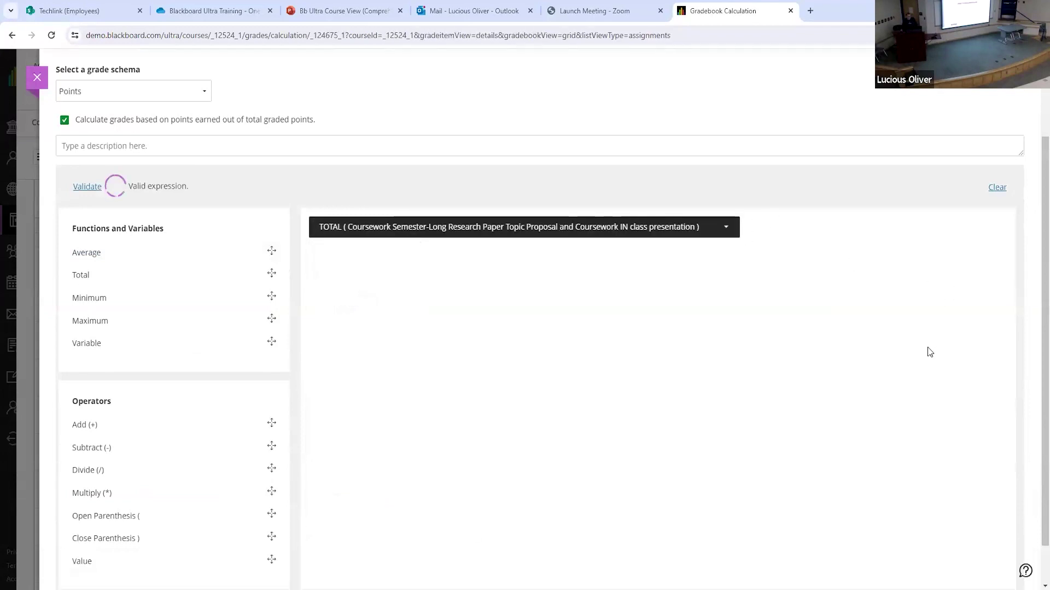
Review the saved calculation, return to the gradebook grid, and view the actions available for the new calculation column.
scroll(926, 350, down, 1)
scroll(516, 258, up, 3)
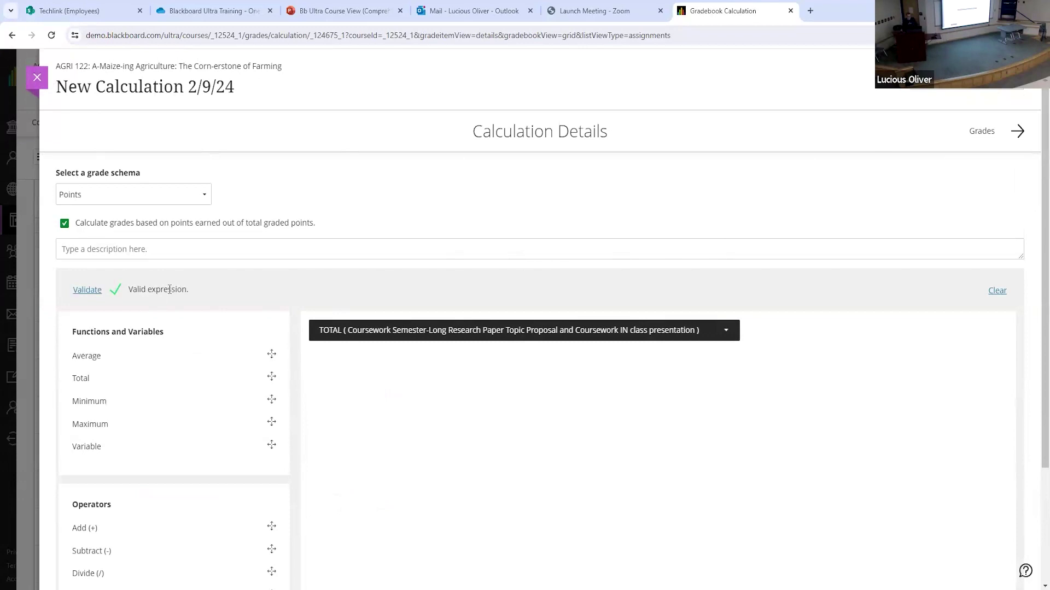
click(34, 78)
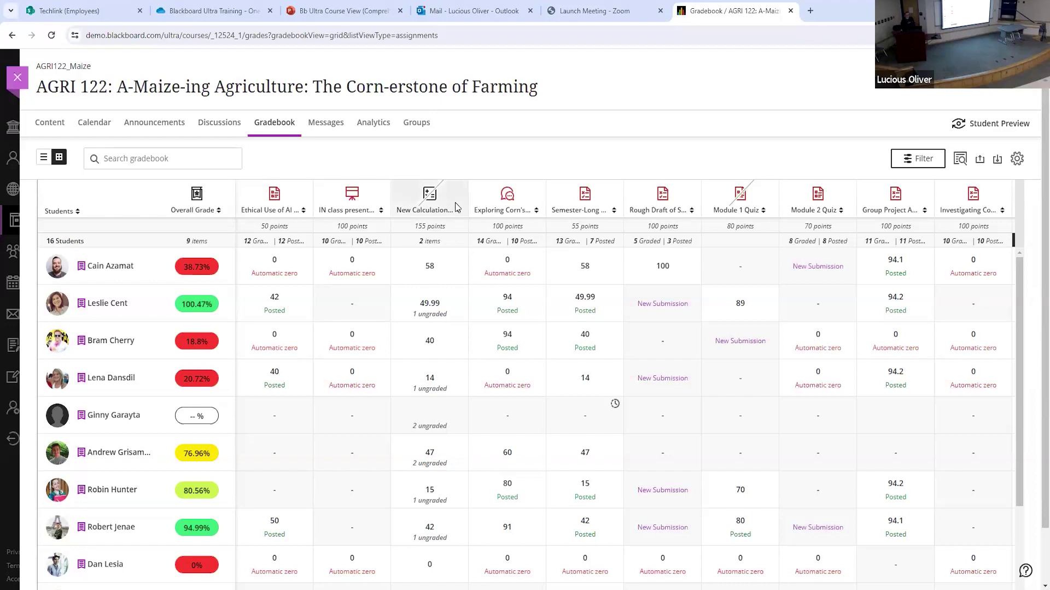
click(432, 201)
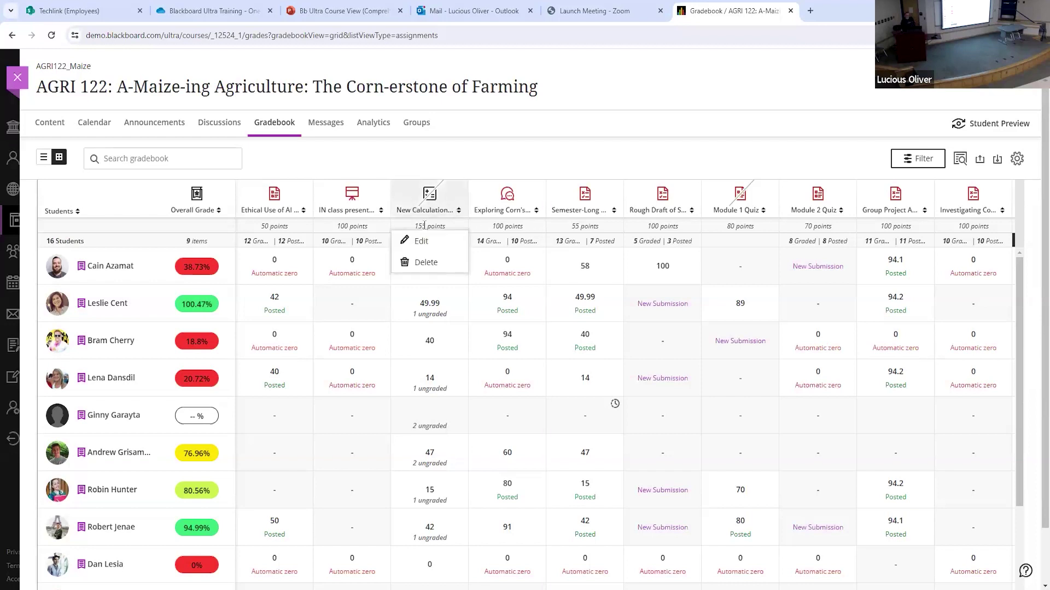
click(426, 237)
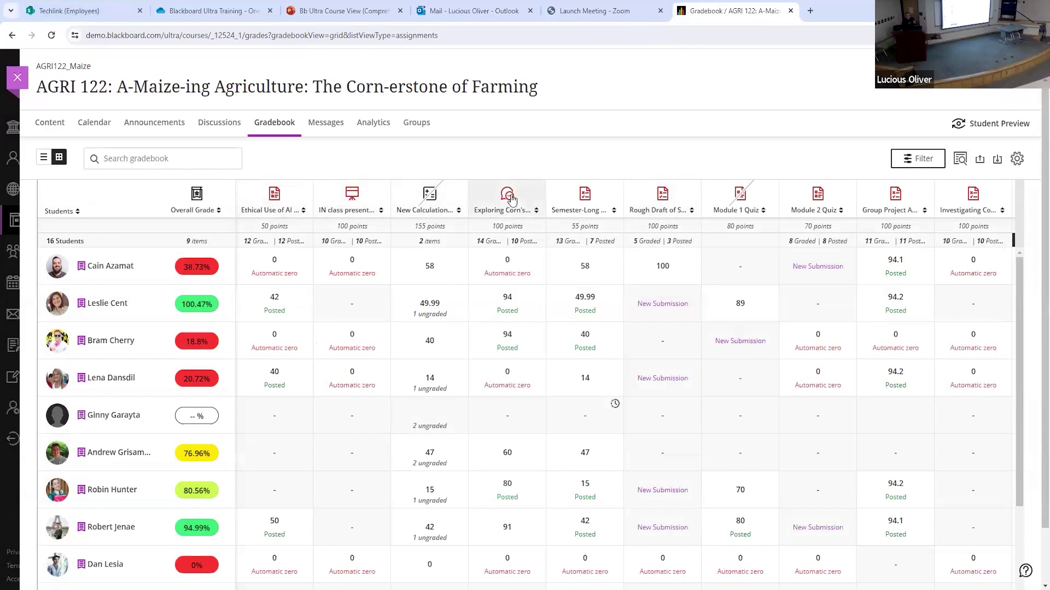
In the gradable items list, move the IN class presentation item directly above Overall Grade.
click(43, 158)
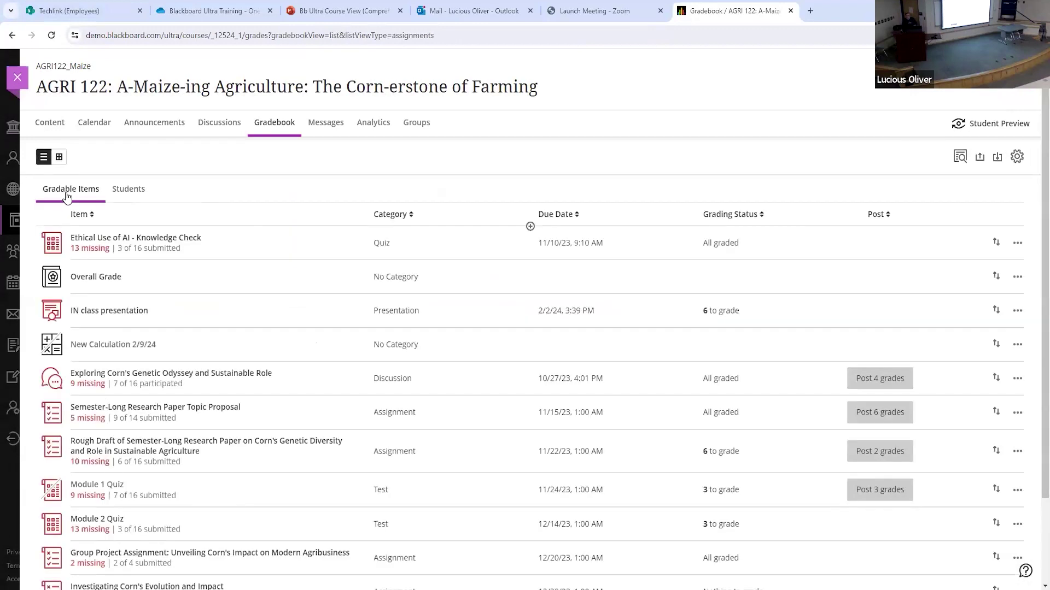
drag(996, 310, 987, 215)
drag(996, 315, 993, 244)
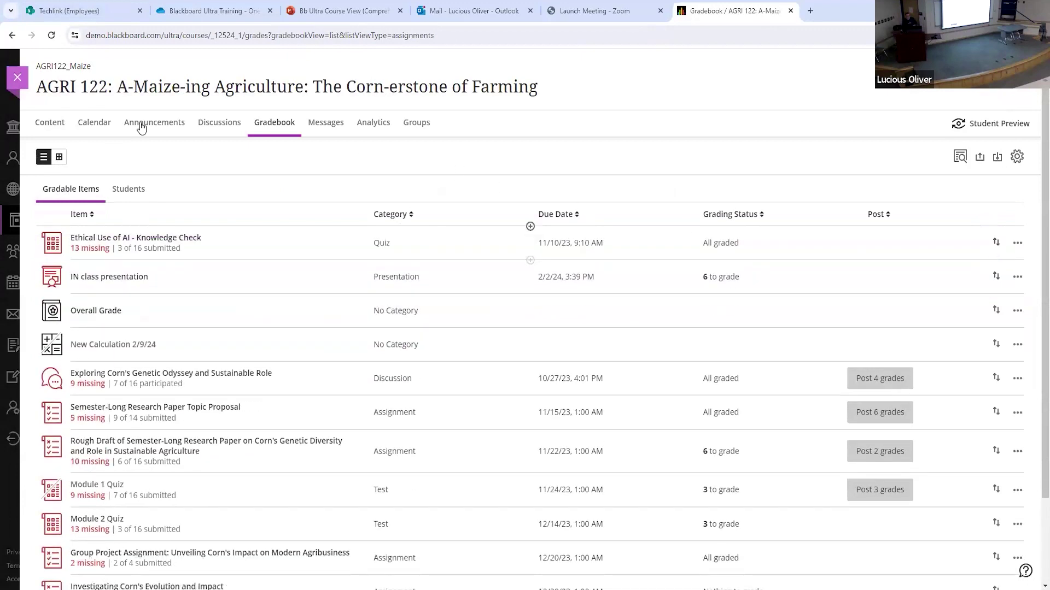
Compare the order of the gradebook items in the grid and list views, ending in the grid view.
click(59, 158)
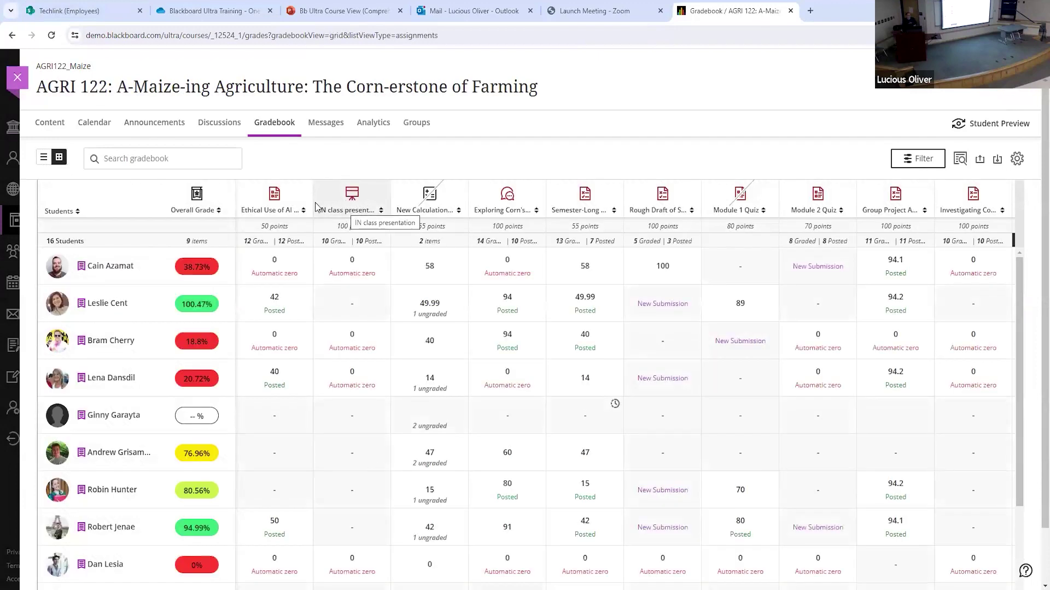
click(45, 157)
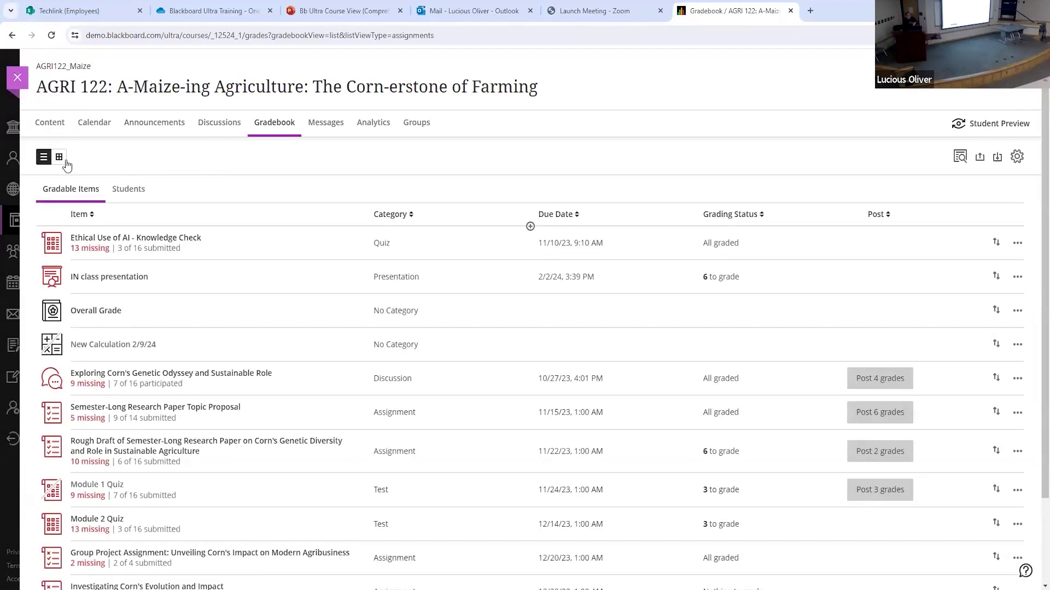
click(61, 159)
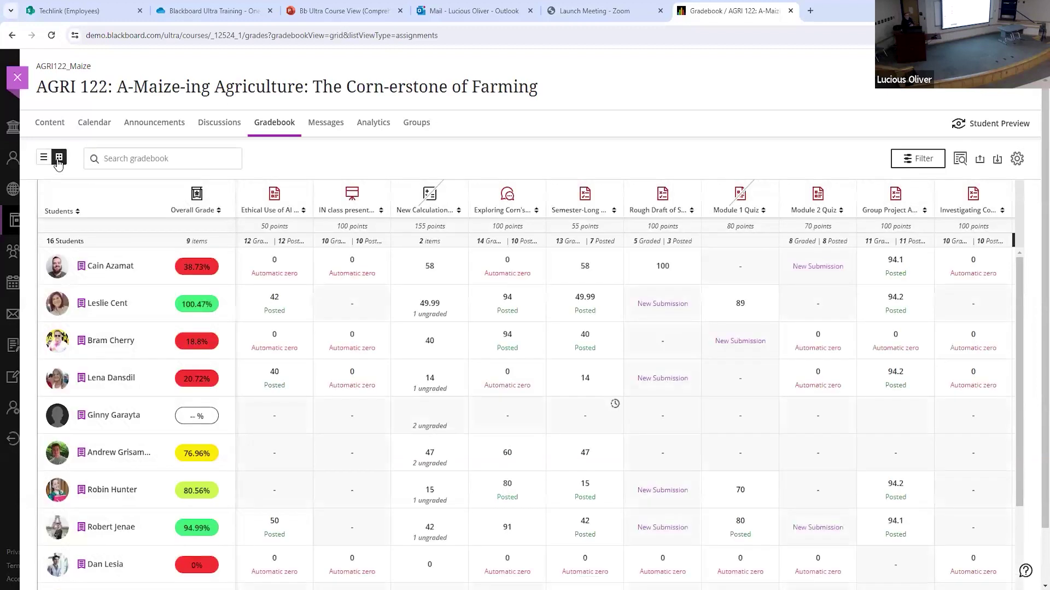
Look over the grade download options with all items selected and the grade upload options, without downloading or uploading anything.
click(996, 161)
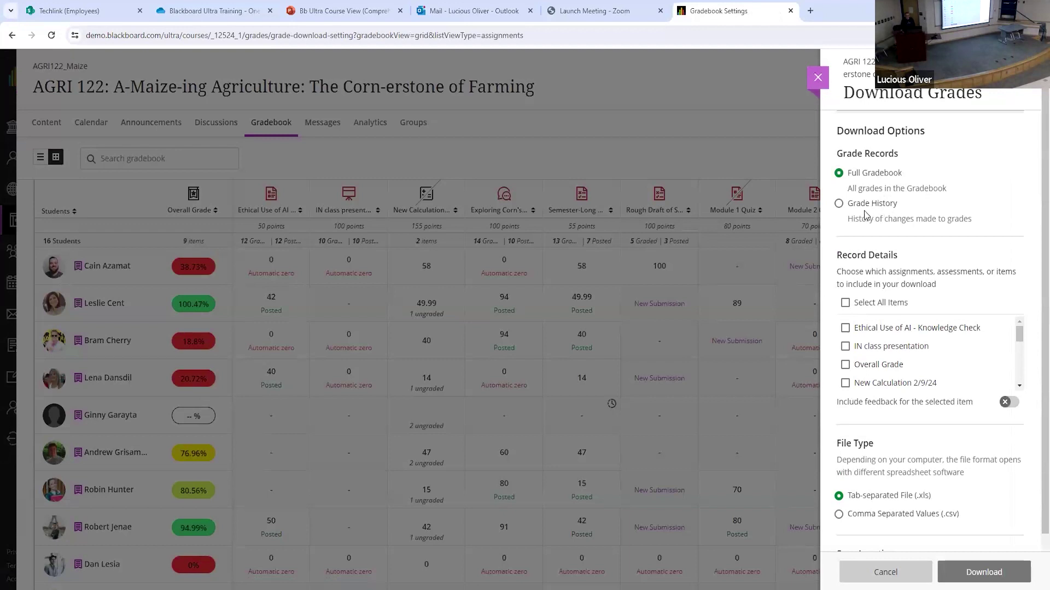
click(845, 302)
scroll(948, 279, down, 1)
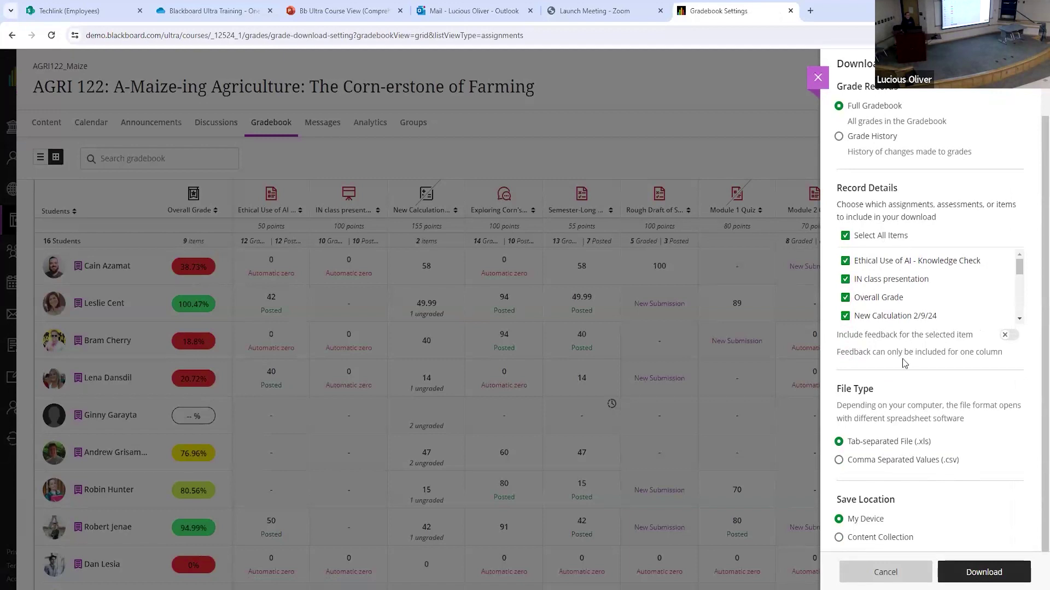
click(816, 78)
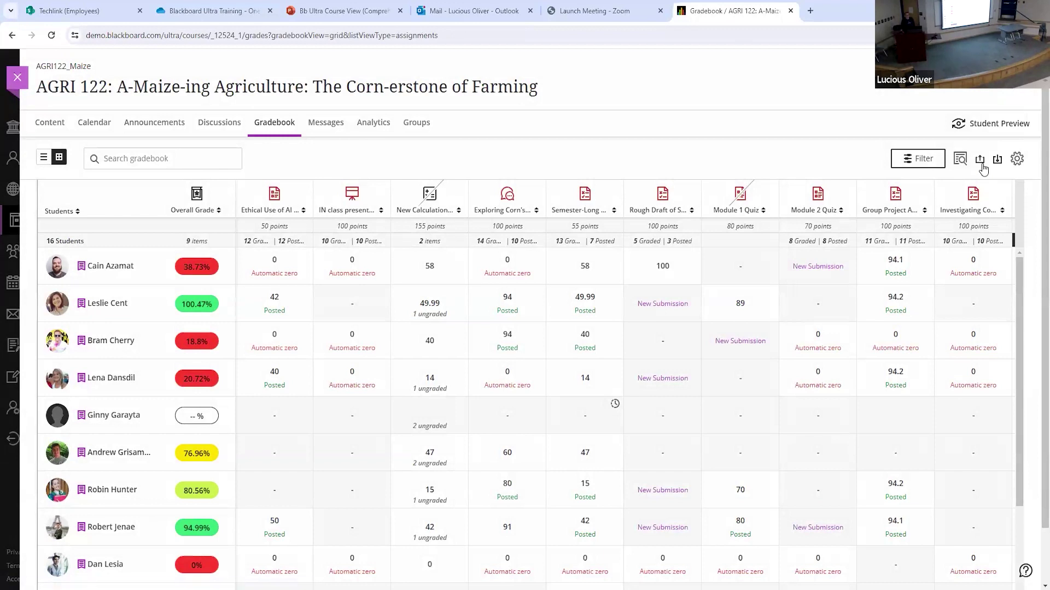
click(980, 160)
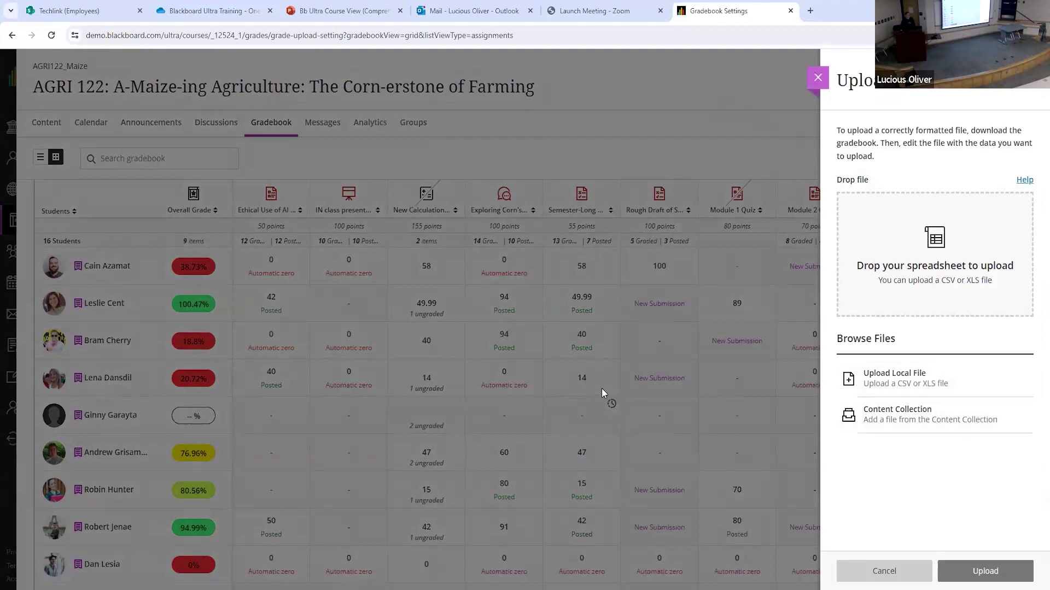
click(818, 79)
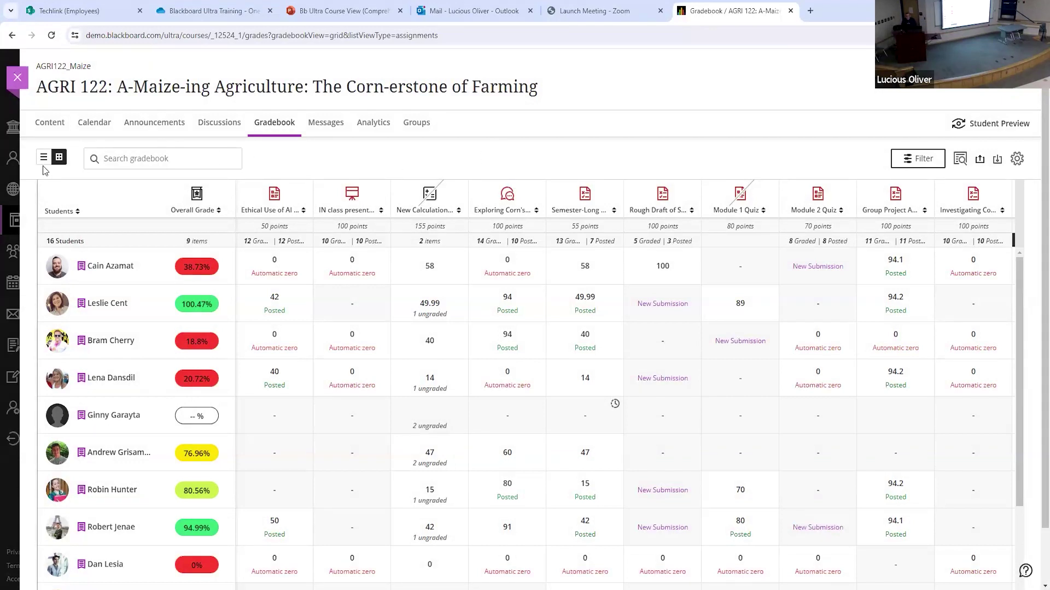
View the weighted overall grade calculation from the gradebook settings, and close it without changes.
click(1017, 159)
scroll(909, 452, down, 4)
click(897, 428)
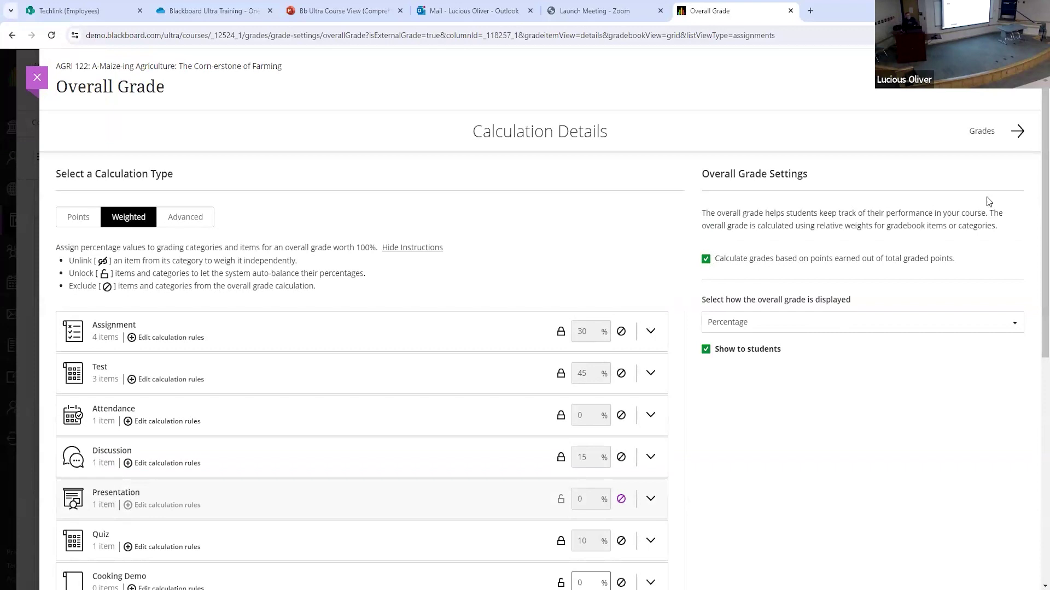
click(39, 82)
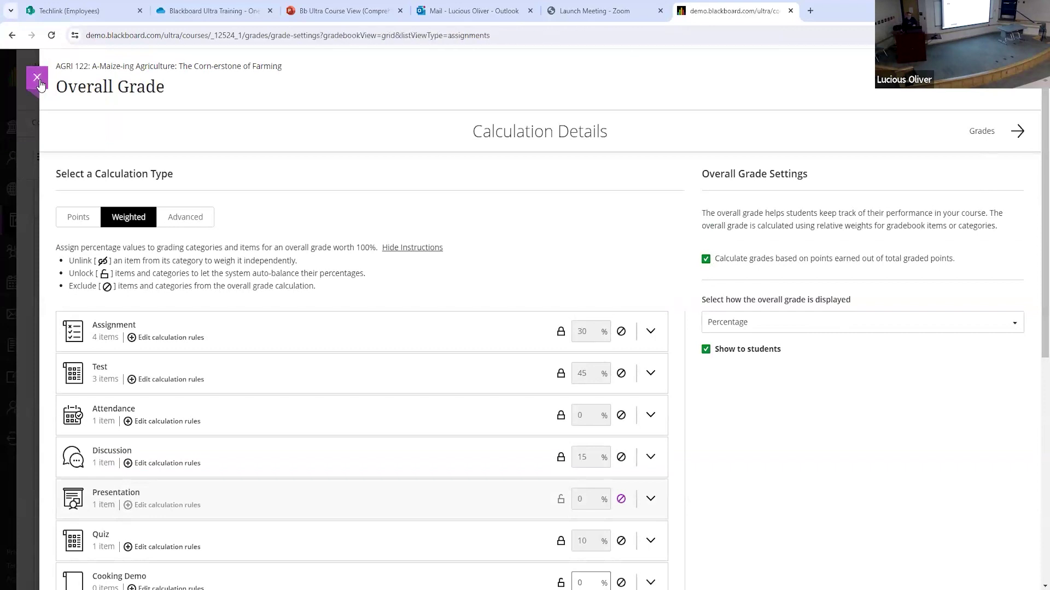
Reopen the AGRI 122 course and show its gradebook in list view.
click(817, 78)
click(17, 77)
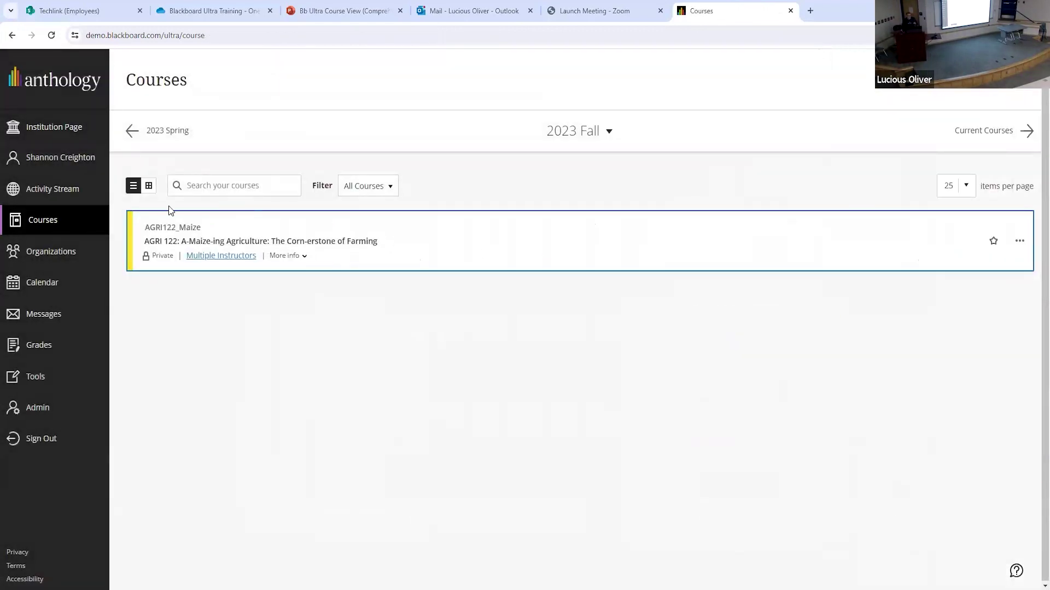
click(186, 222)
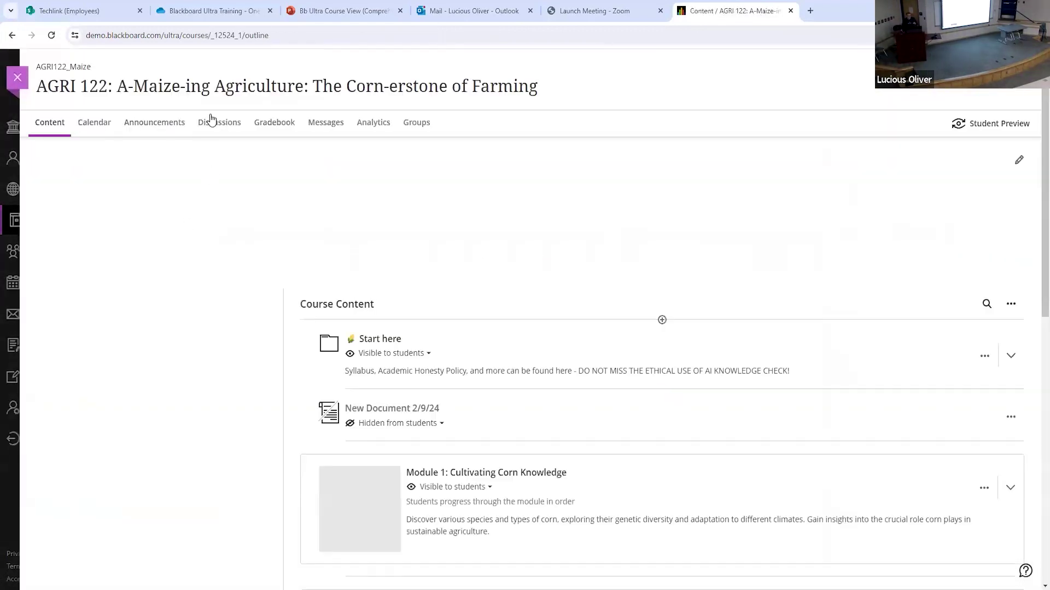
click(285, 123)
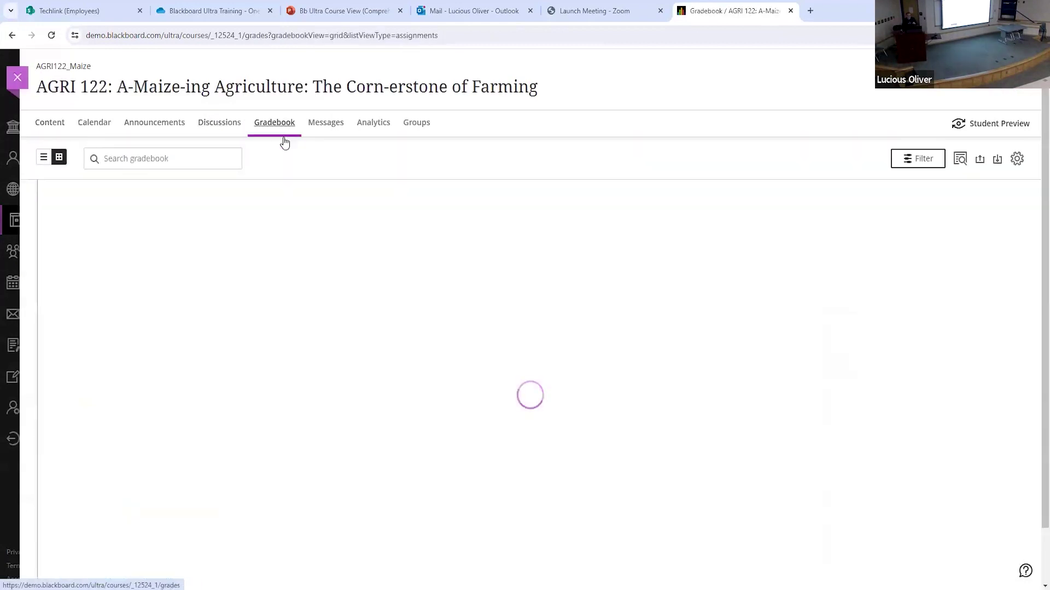
click(44, 158)
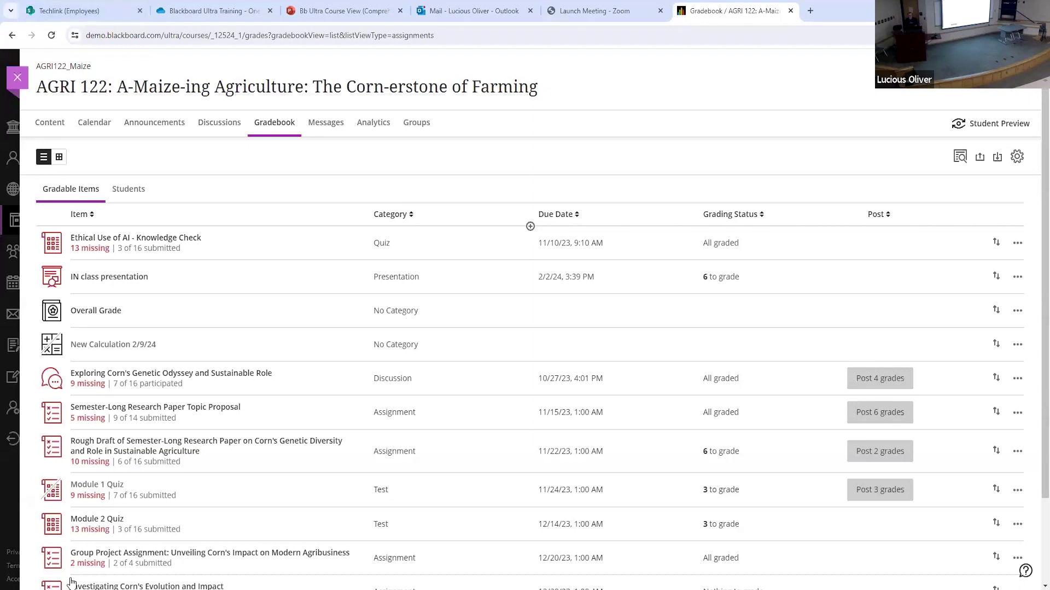
Post all grades for the Exploring Corn's Genetic Odyssey and Sustainable Role discussion.
scroll(937, 385, down, 1)
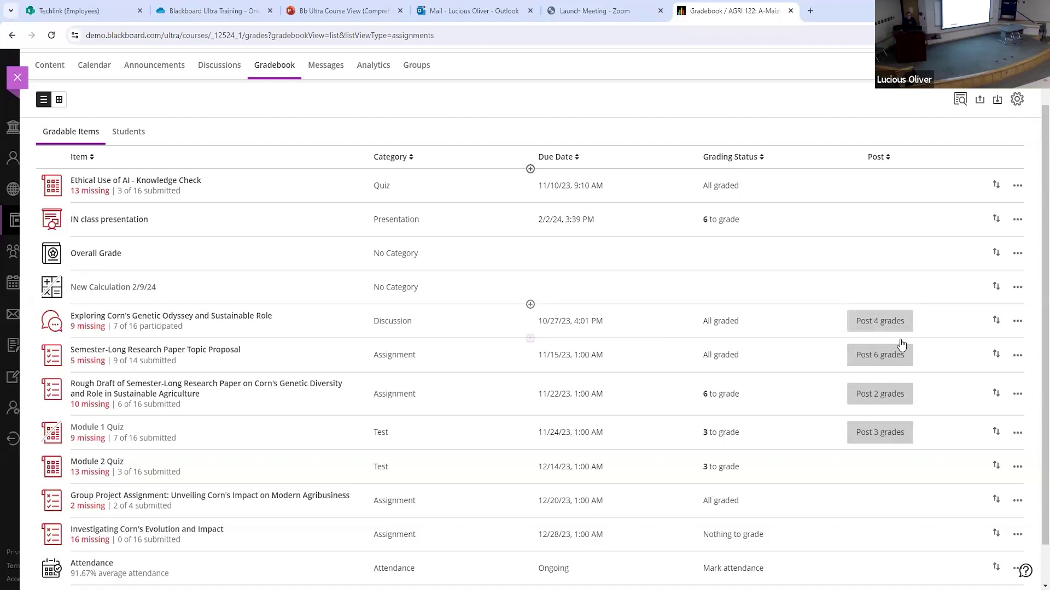
click(893, 327)
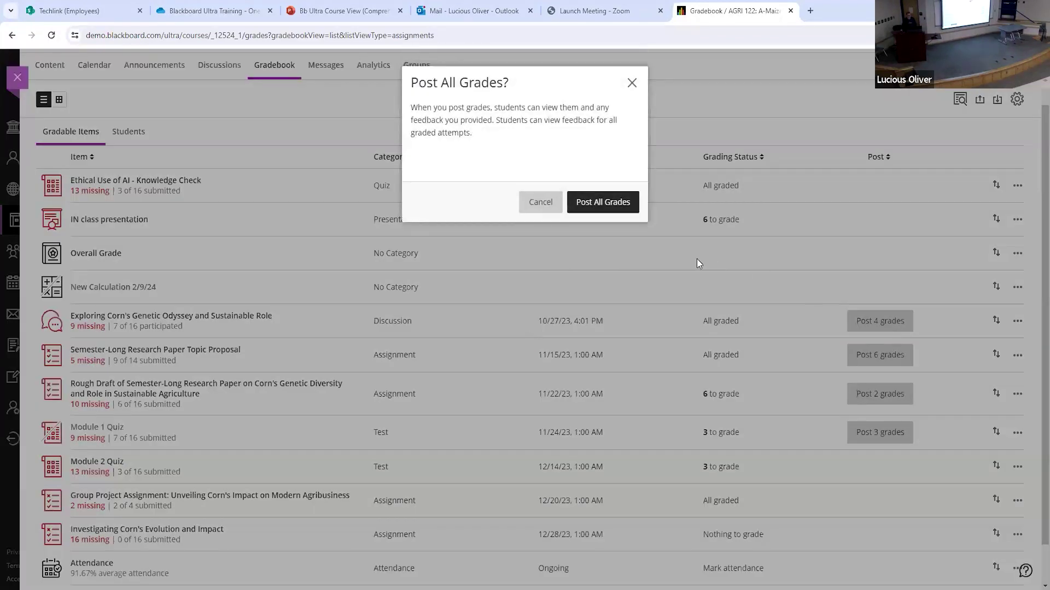
click(595, 210)
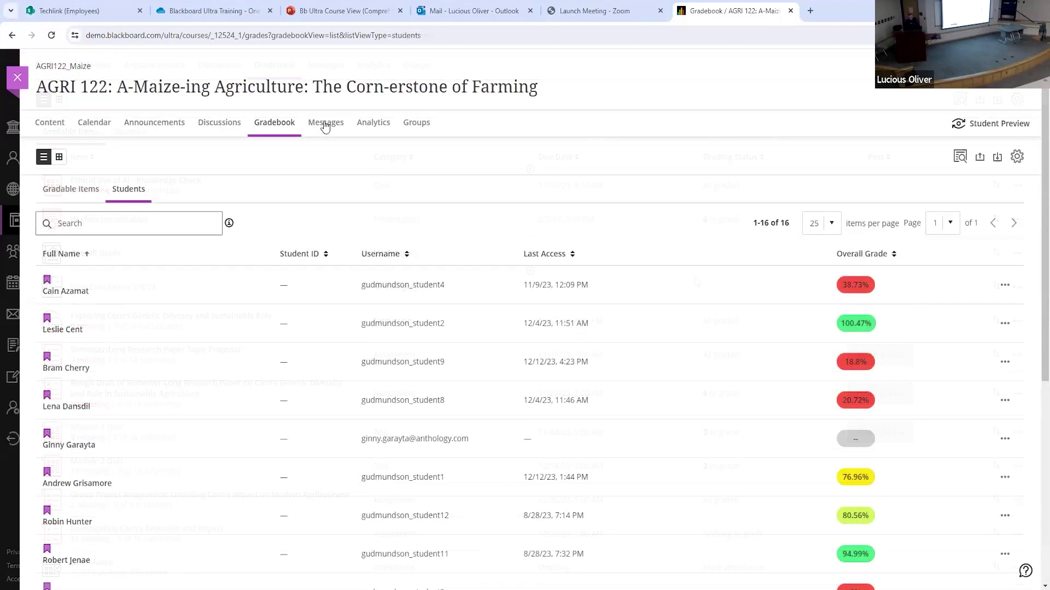
View the gradable items and the students lists in turn, ending in the gradebook's grid view.
click(69, 202)
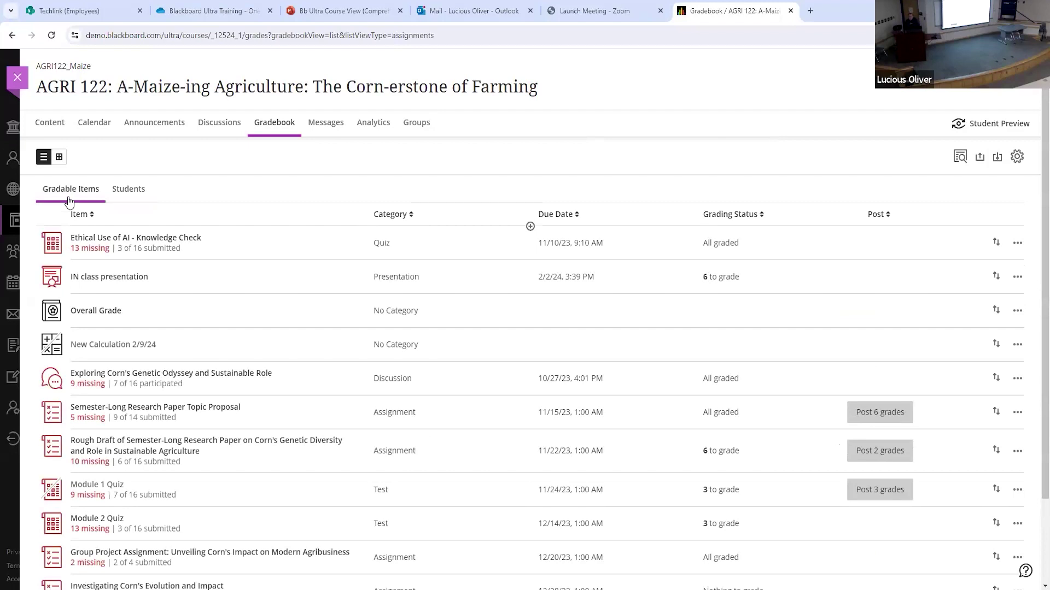
click(141, 198)
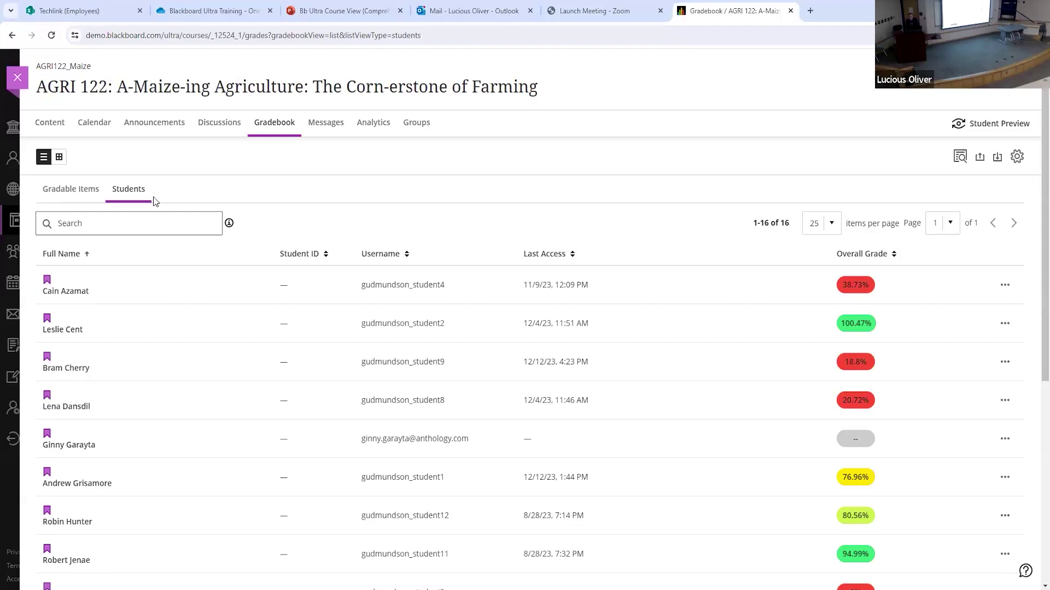
click(59, 157)
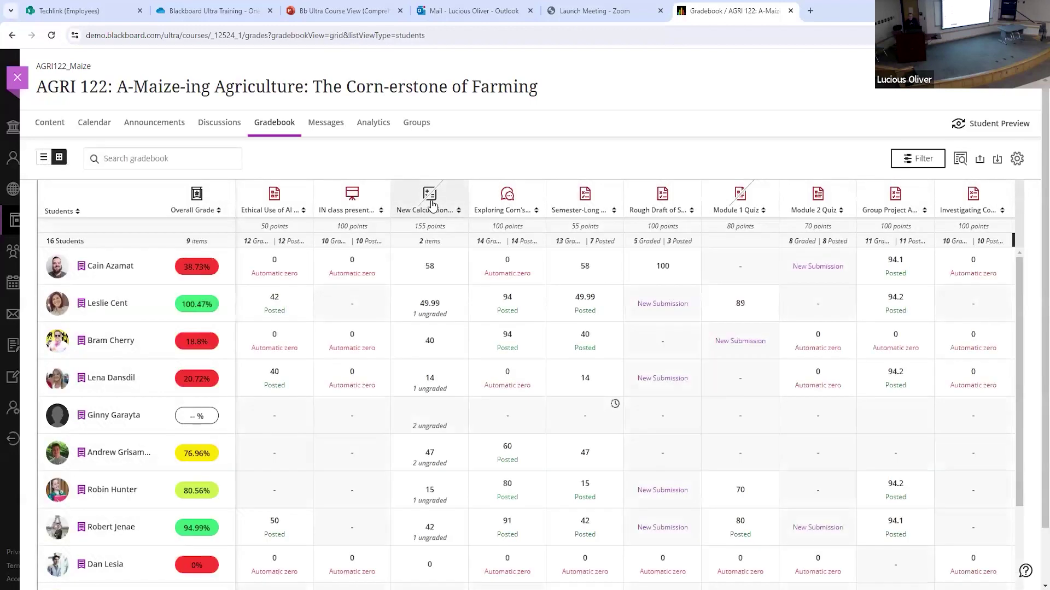
Start a new gradebook item named Class right after the New Calculation column, look over its Grade using options, and cancel the item.
click(469, 206)
click(489, 229)
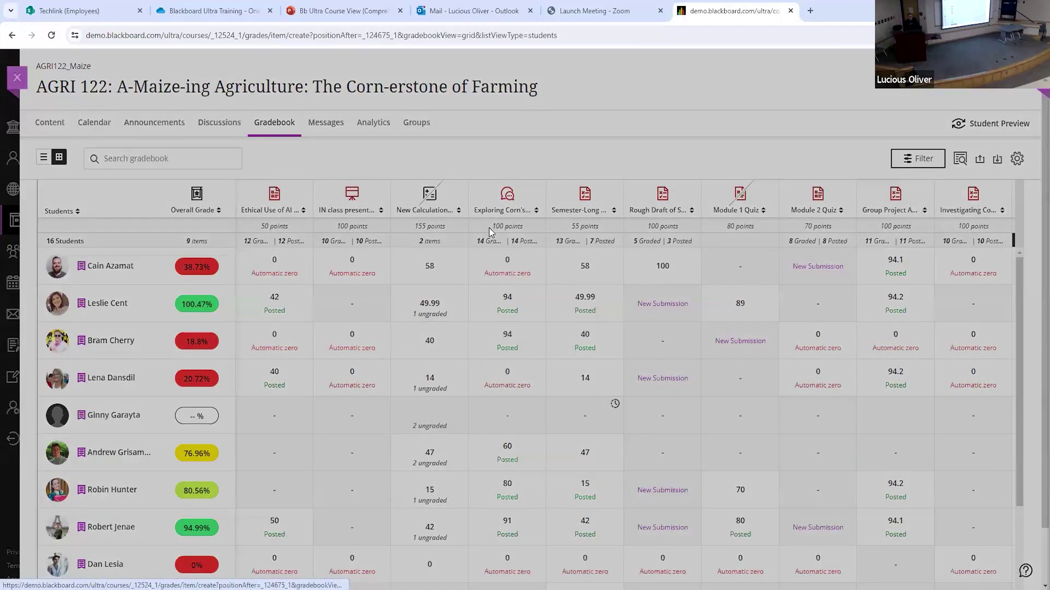
text(Class)
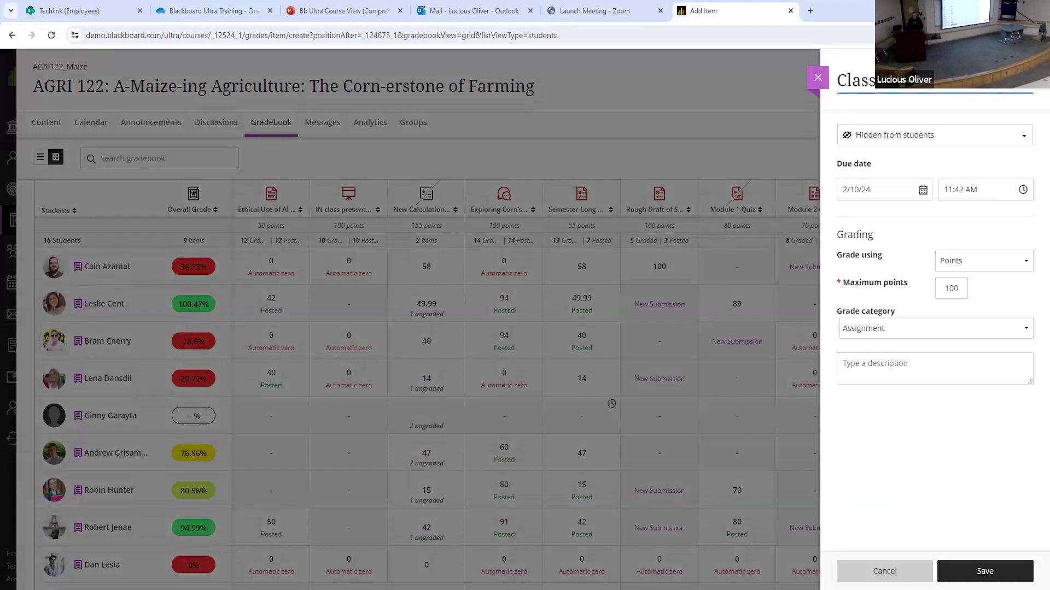
click(973, 261)
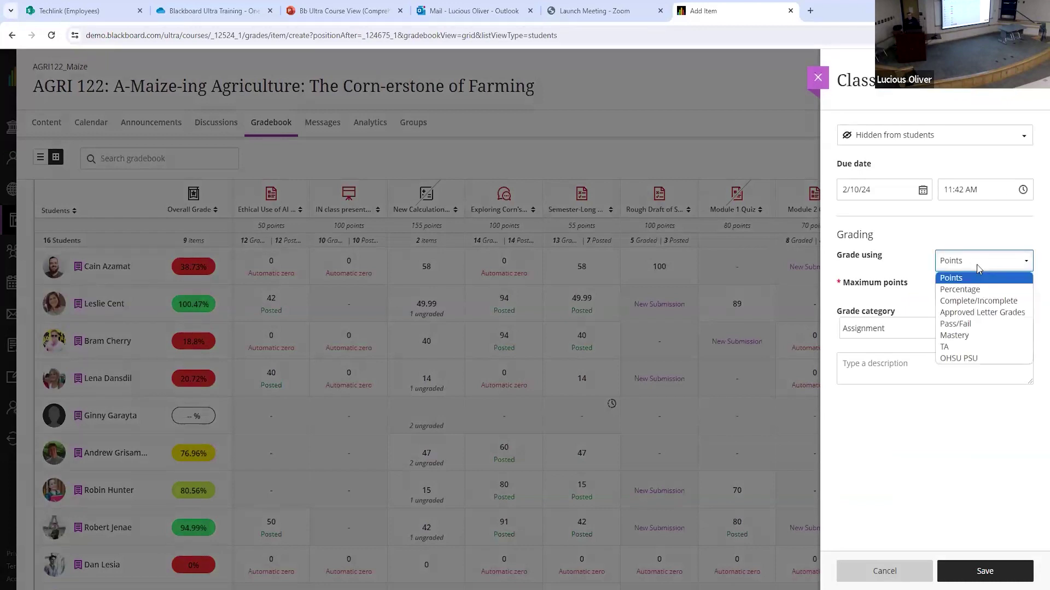
click(893, 248)
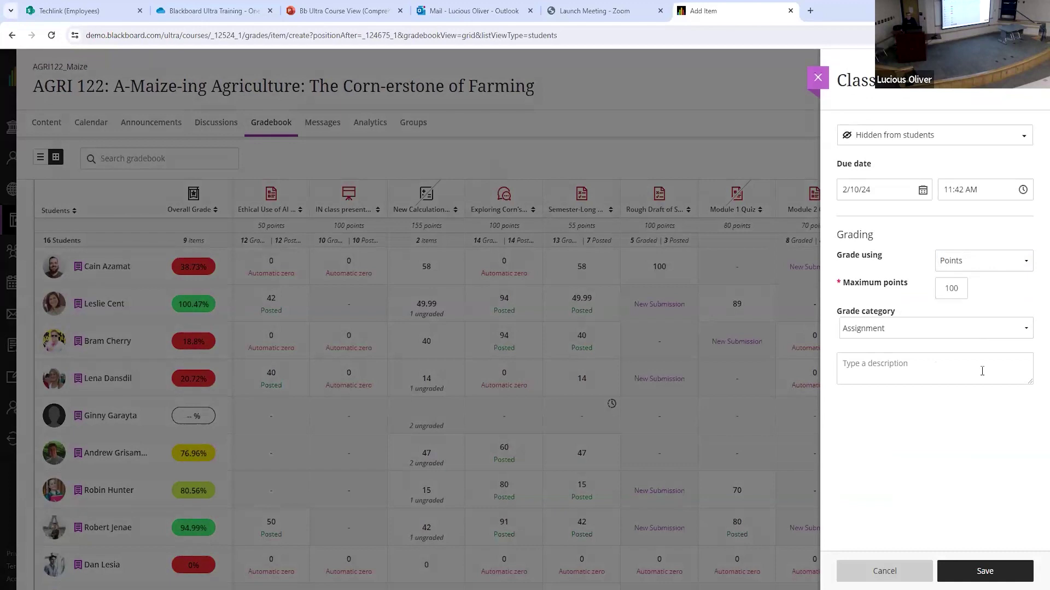
click(888, 571)
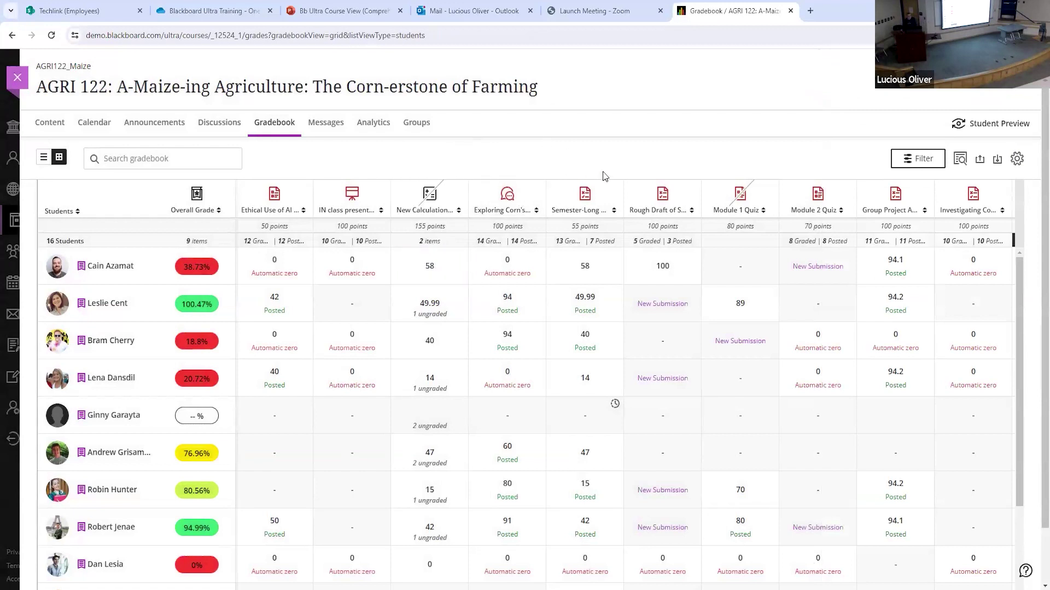
Enter 75 as the Module 1 Quiz grade for the student who has no overall grade.
click(743, 270)
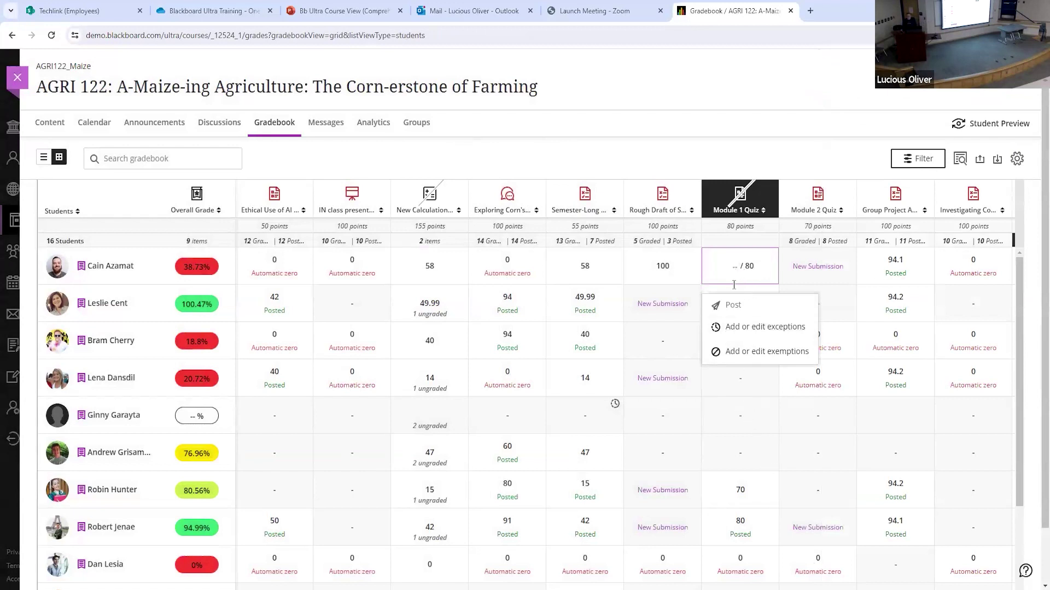
click(747, 420)
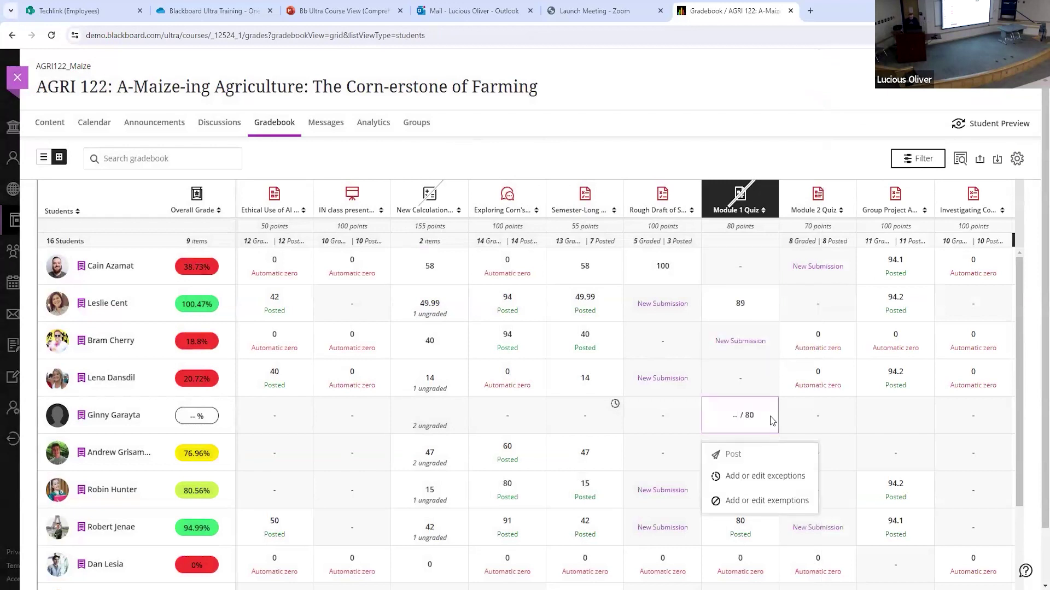
text(75)
key(Return)
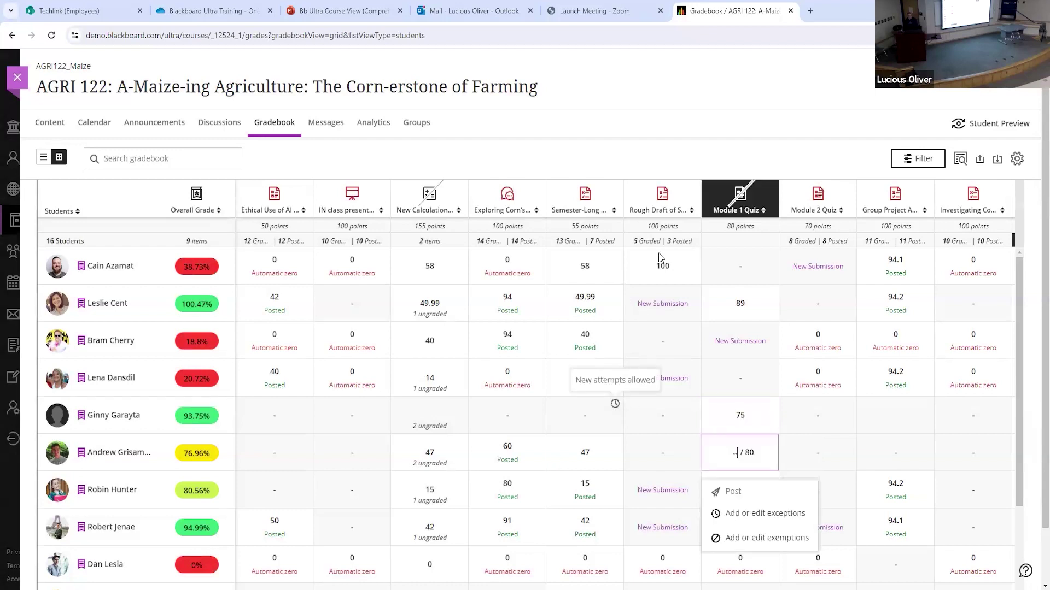
Mark the Module 1 Quiz grade as exempt for the student below the 75 entry, and discard the exemption without saving.
click(772, 539)
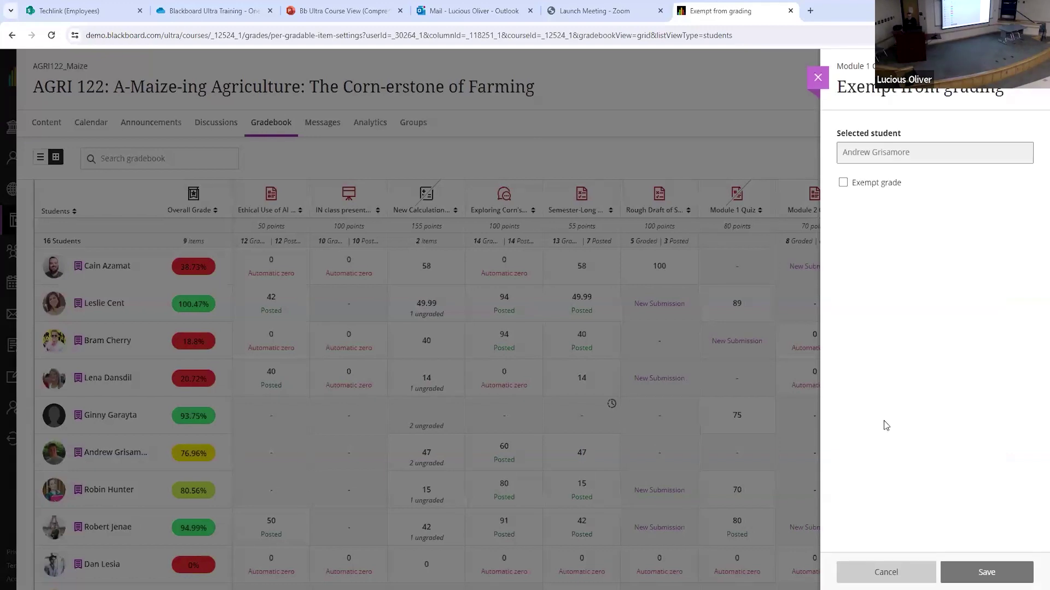
click(863, 186)
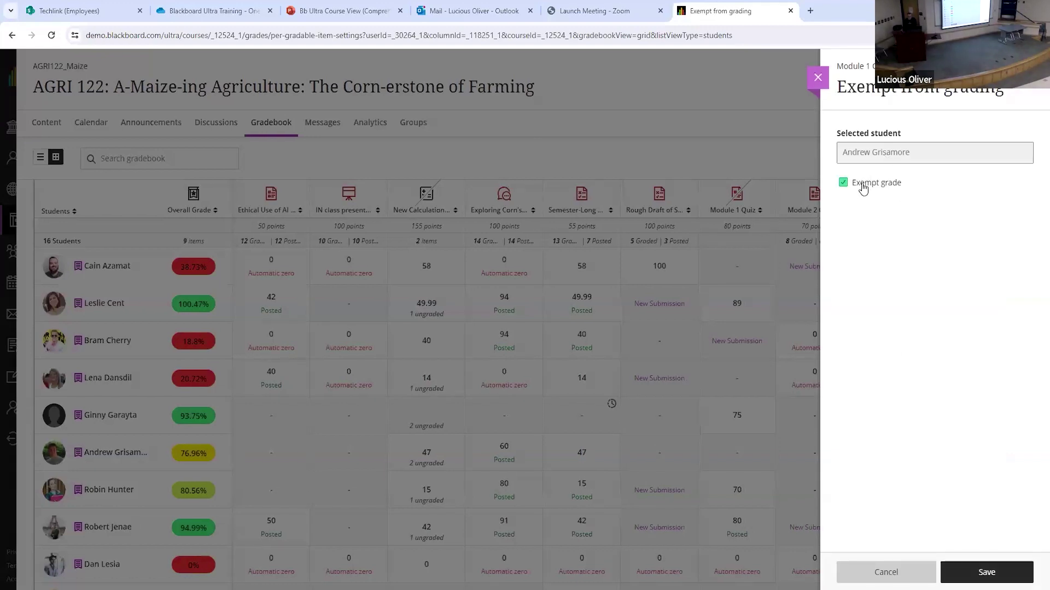
click(895, 581)
click(621, 364)
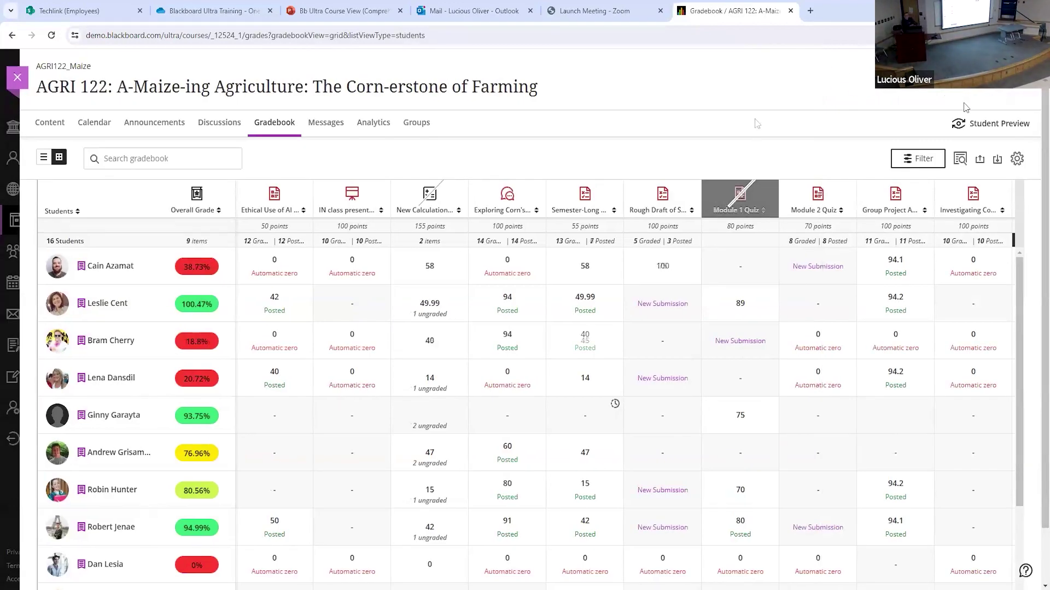
In the gradable items list view, look at the Exploring Corn's Genetic Odyssey discussion's grades and participation, and close it.
click(45, 159)
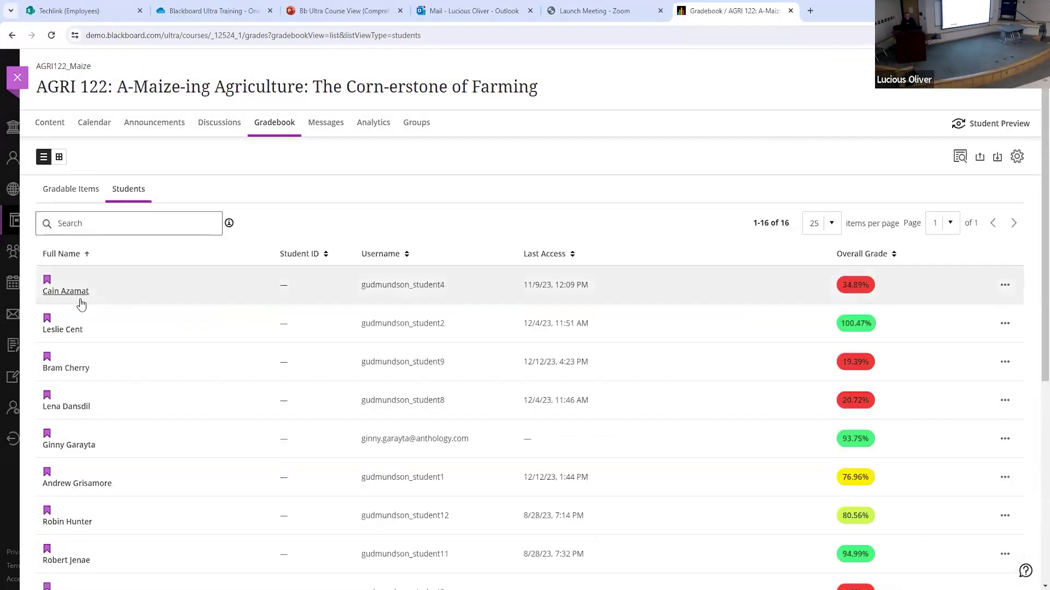
click(73, 190)
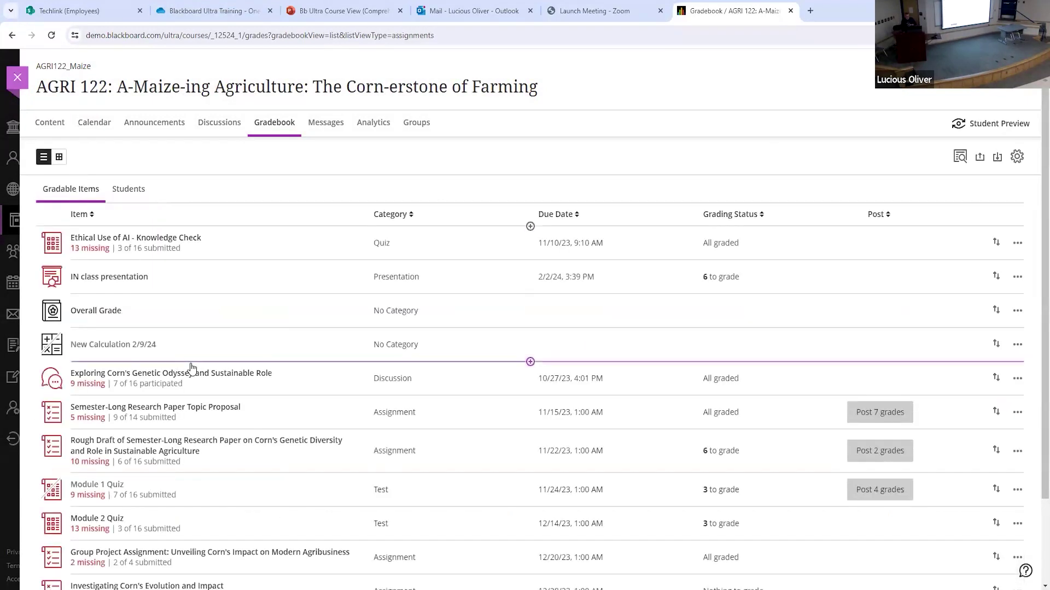
click(121, 378)
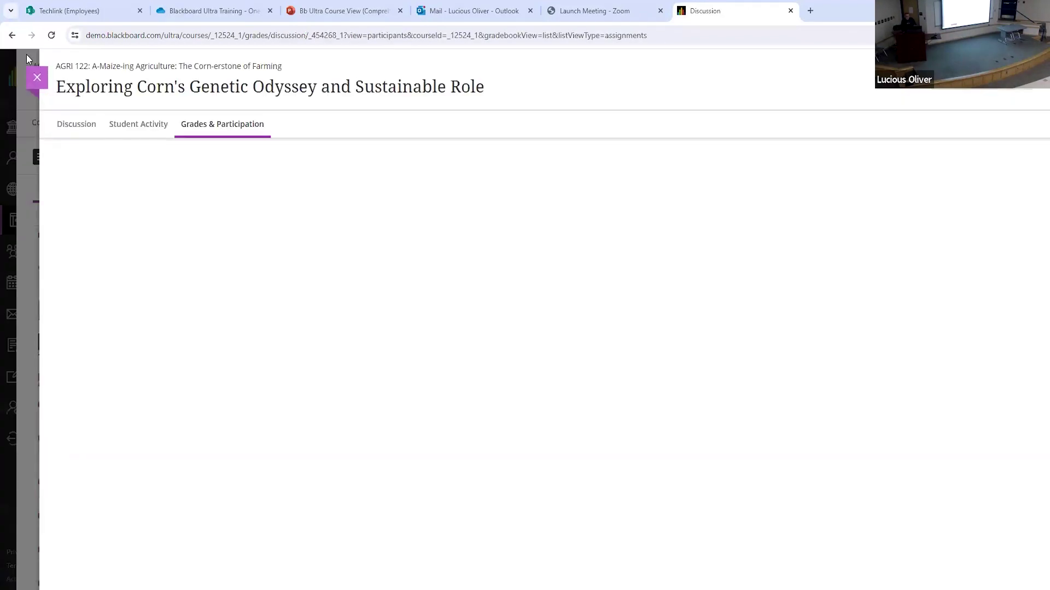
click(35, 77)
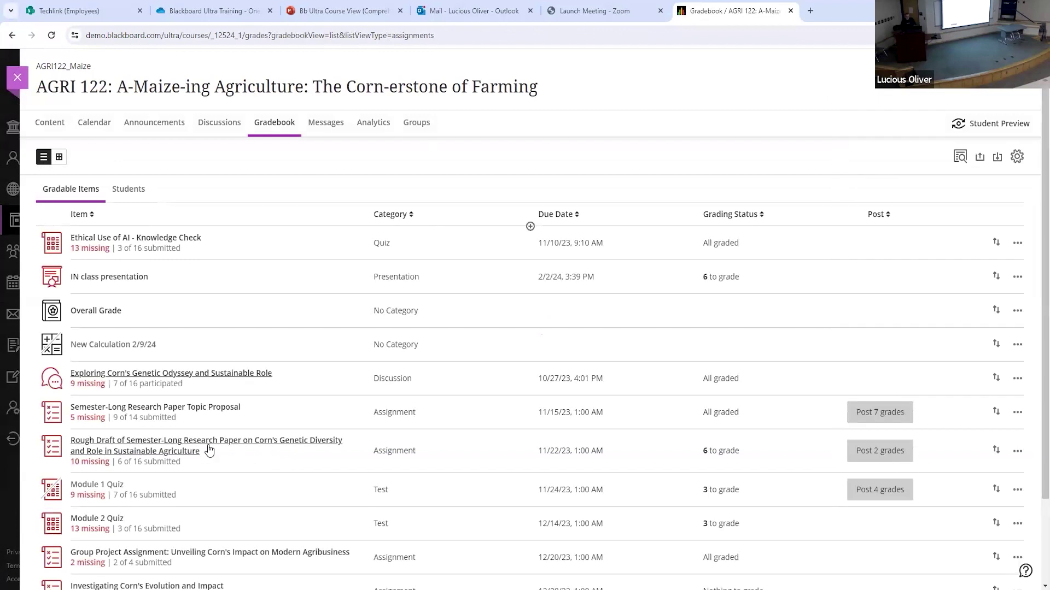
Open the second listed student's submission for the Rough Draft of Semester-Long Research Paper and read through the attached PDF.
click(195, 450)
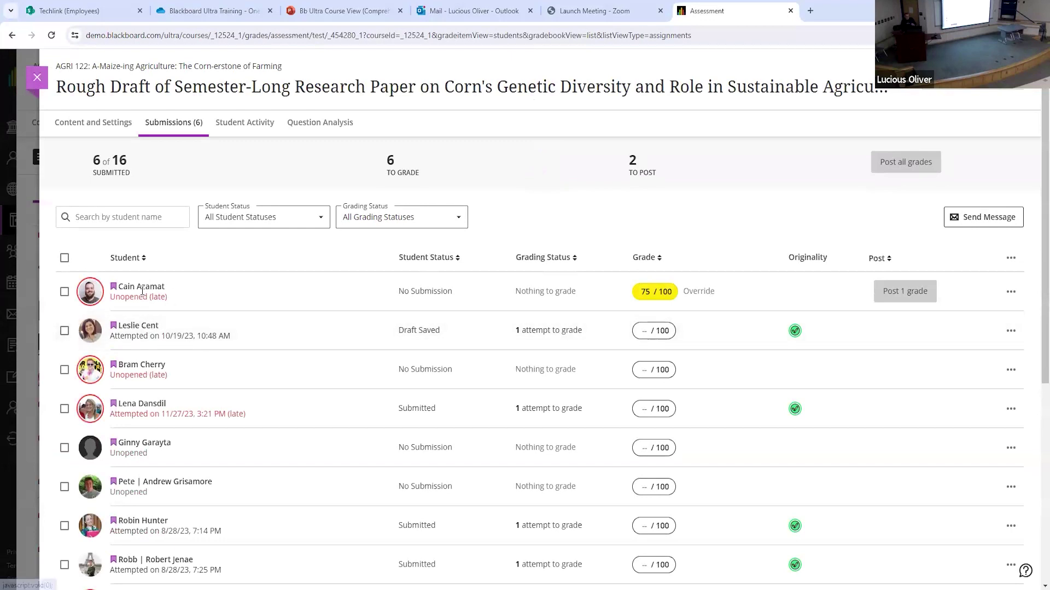
click(138, 327)
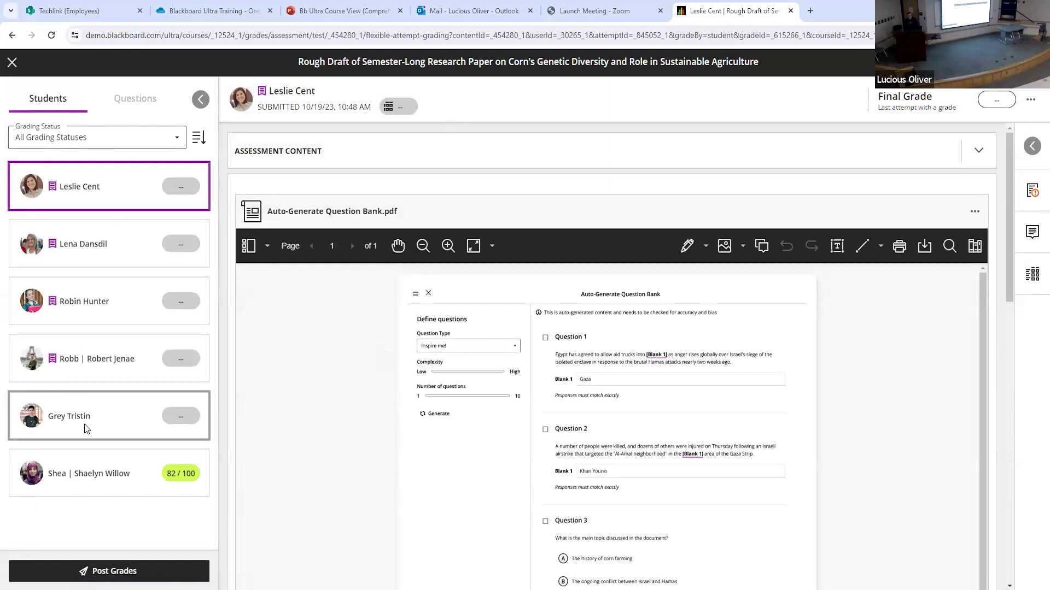
scroll(698, 339, down, 3)
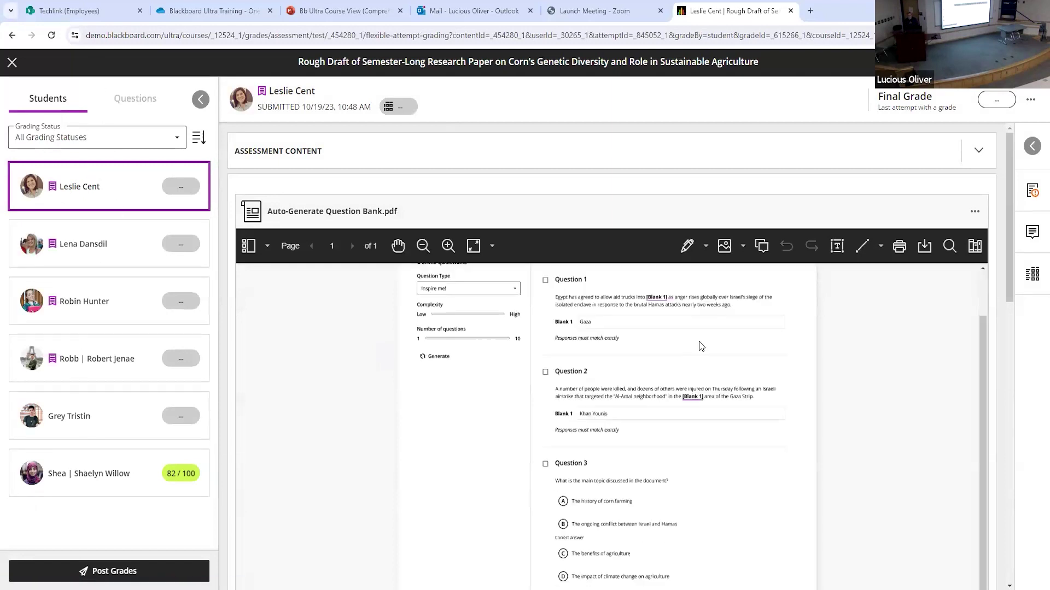
scroll(714, 349, down, 1)
scroll(725, 356, down, 6)
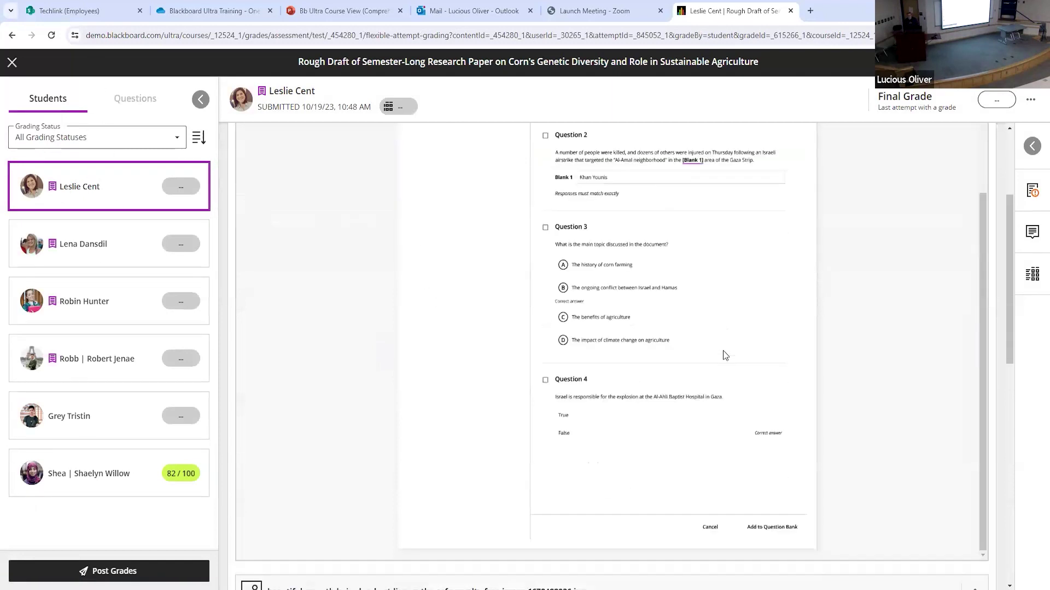
scroll(727, 355, up, 3)
scroll(726, 353, up, 5)
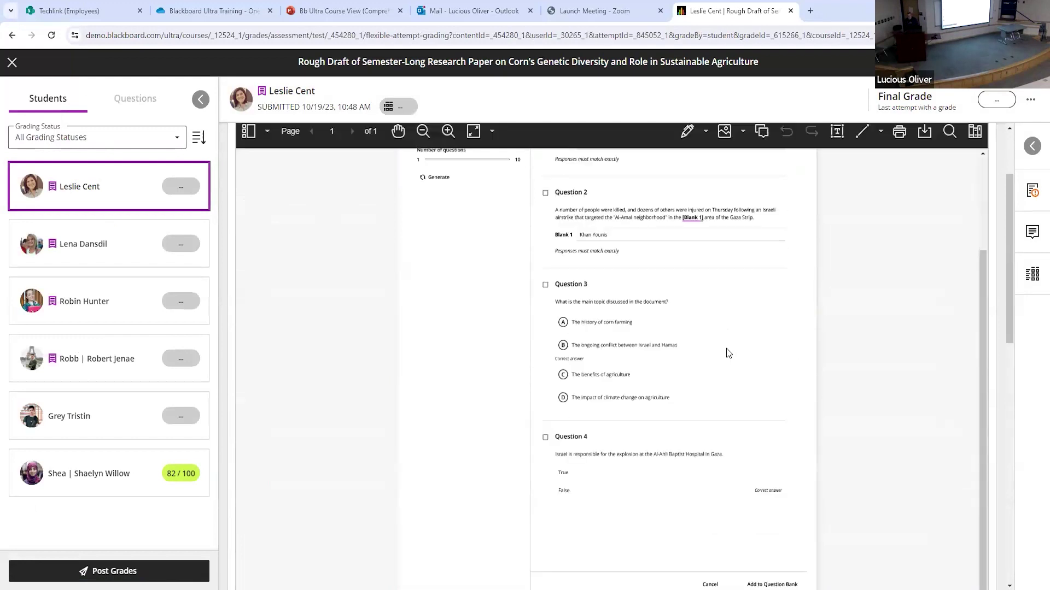
Expand the submission's Overall Feedback and Grading Rubric sections.
click(1035, 235)
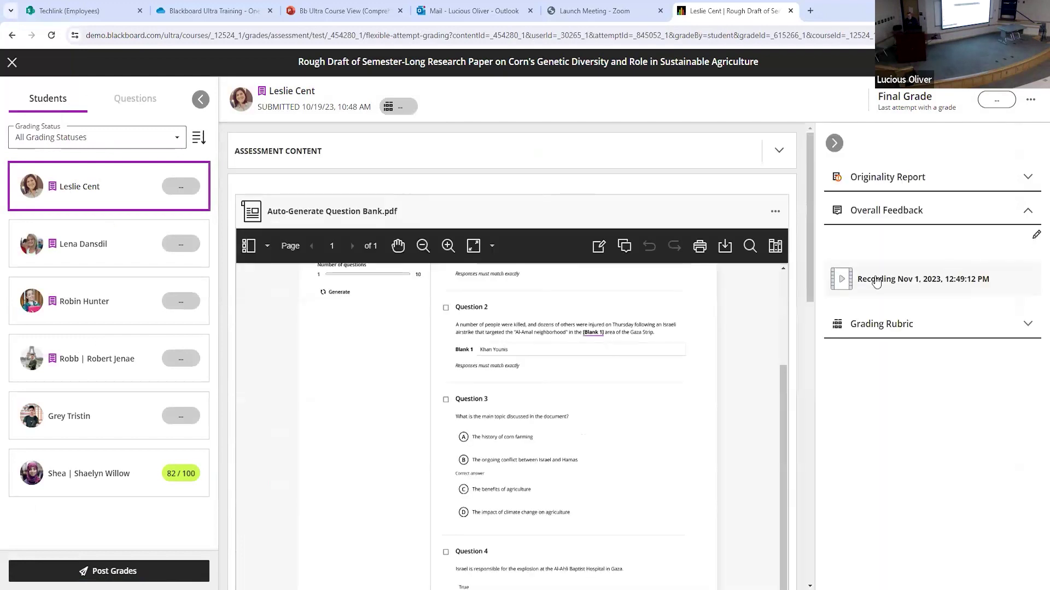
click(884, 219)
click(884, 219)
click(875, 324)
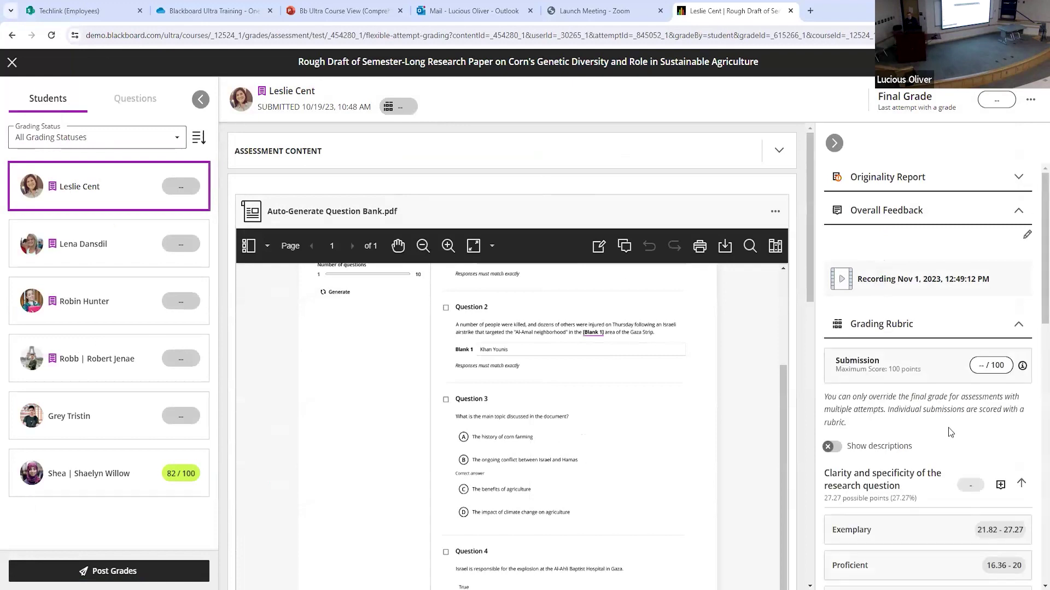
Edit the submission's Overall Feedback and delete the attached recording, leaving the change unsaved.
click(1028, 236)
drag(921, 276, 963, 326)
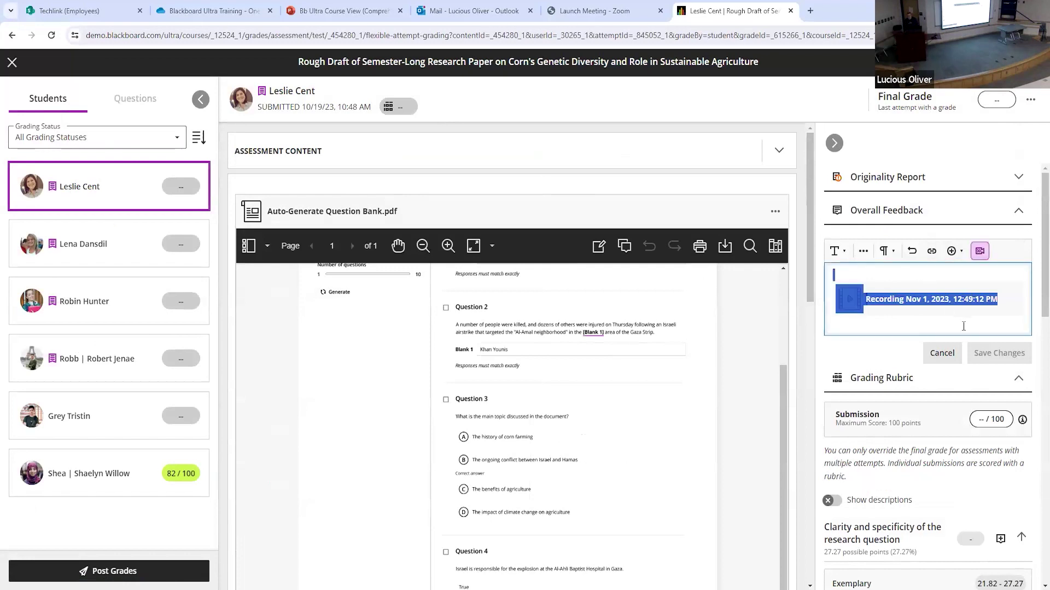
click(1021, 310)
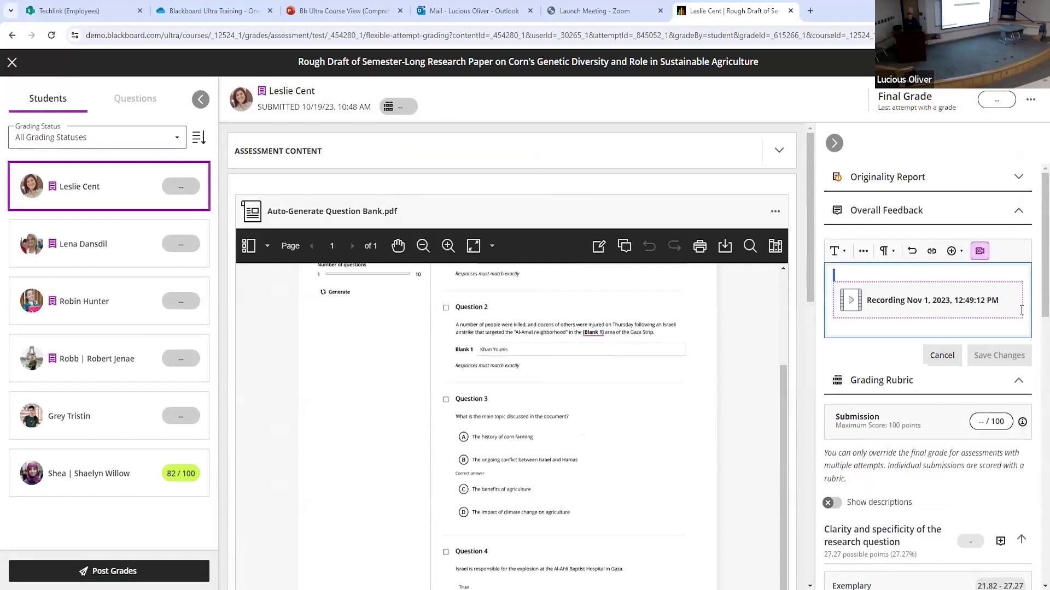
key(Delete)
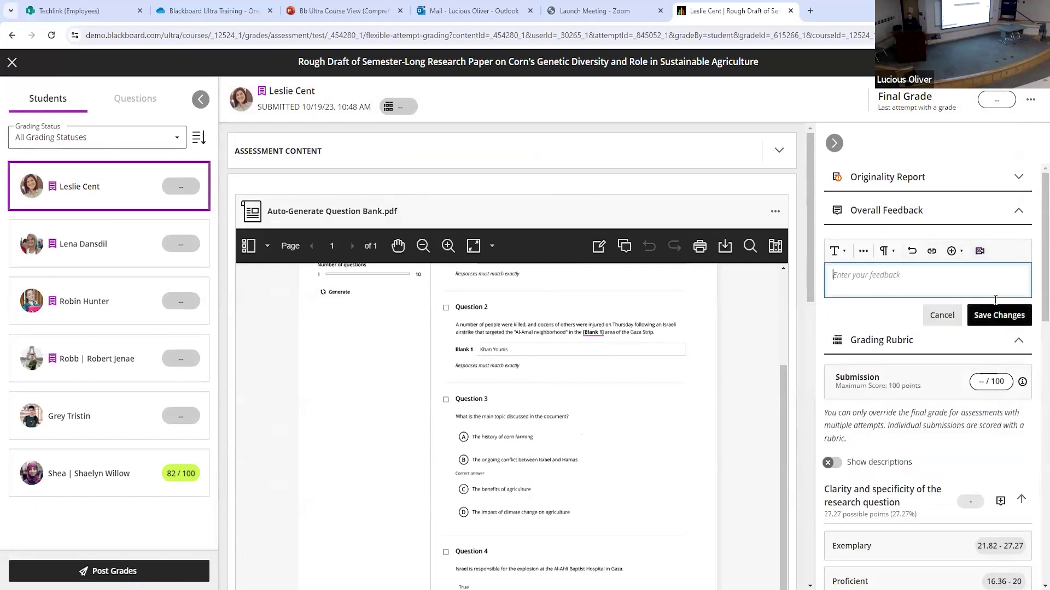
Open the audio/video recording tool for the Overall Feedback and dismiss it without recording.
click(982, 251)
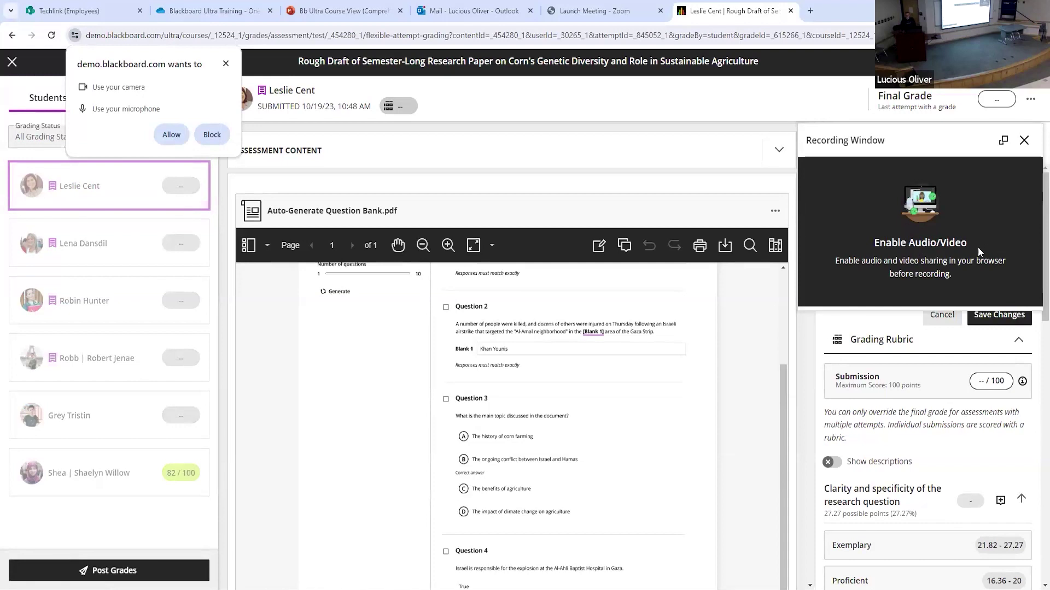
click(1023, 141)
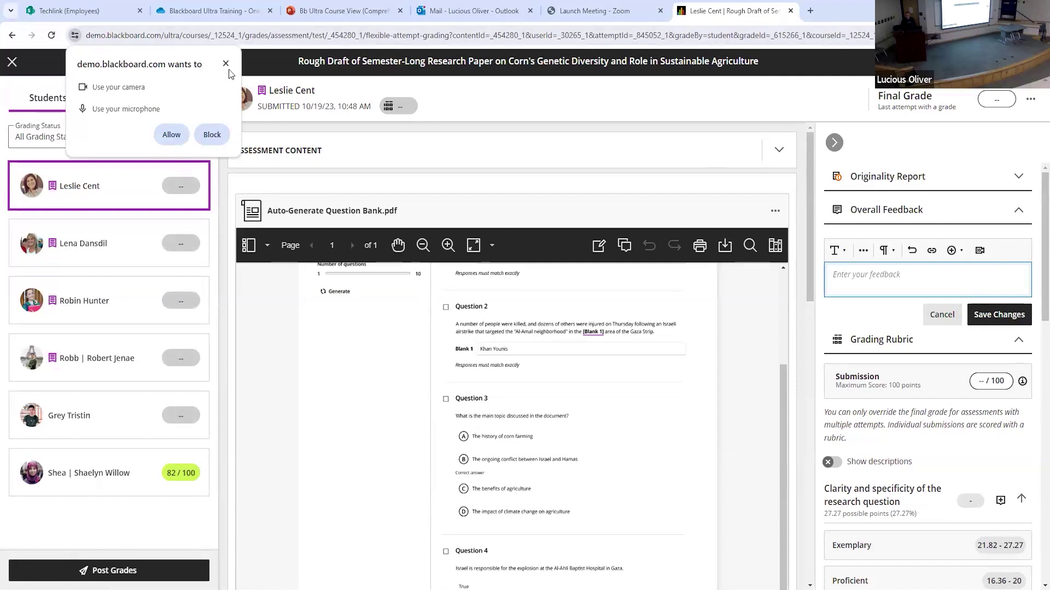
click(880, 285)
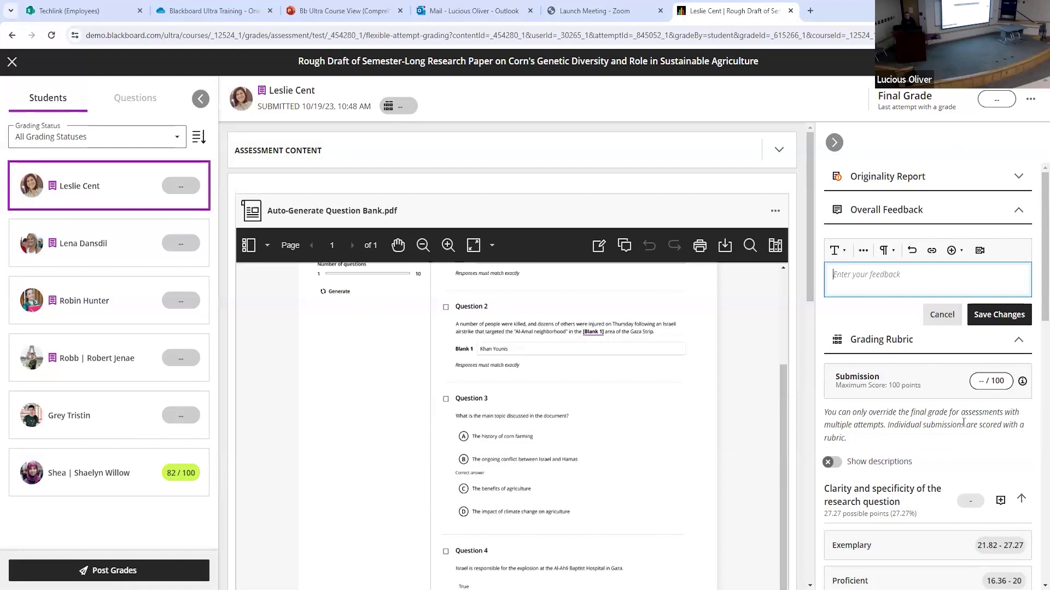
Collapse the student list and try out the Exemplary level on the first two rubric criteria without entering points.
scroll(873, 281, down, 5)
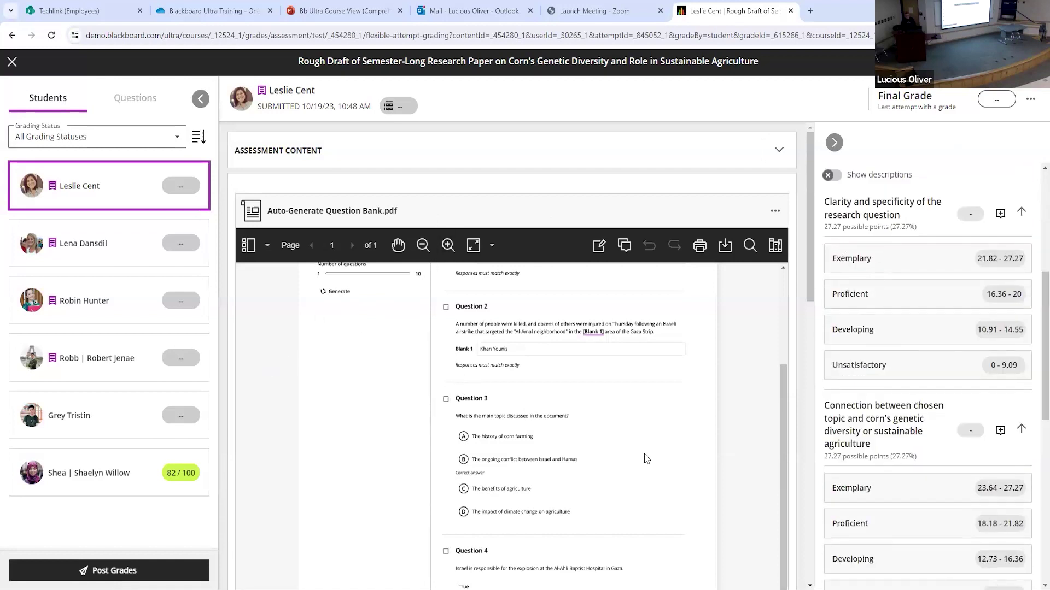
click(201, 99)
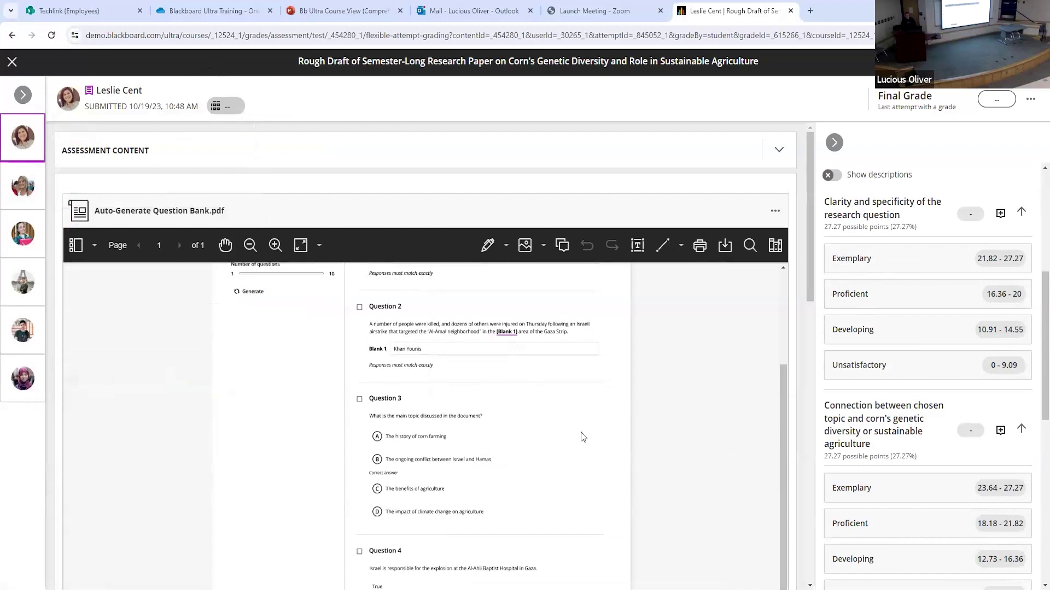
click(919, 269)
click(902, 495)
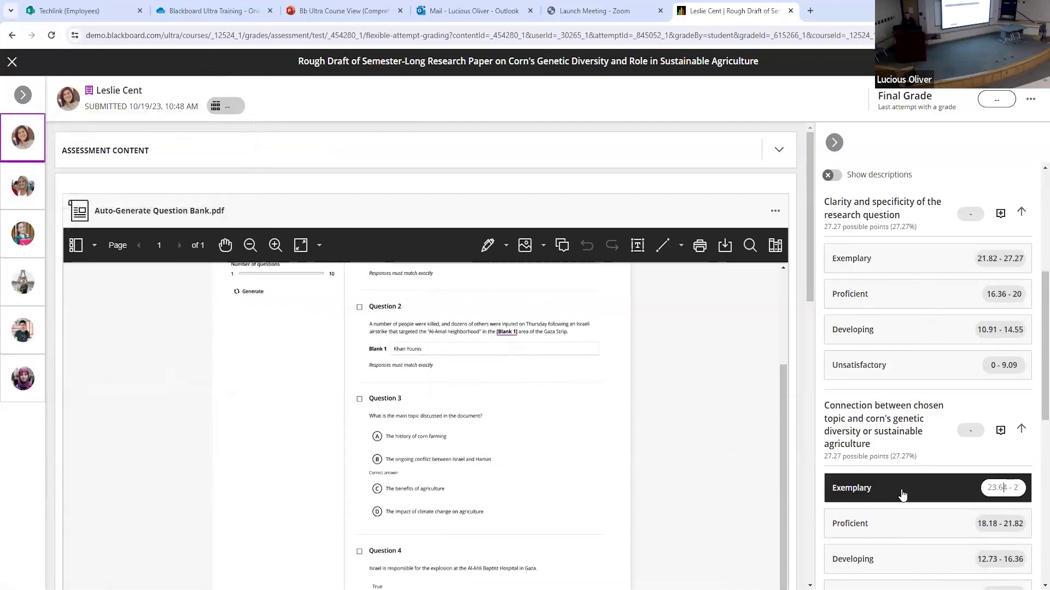
Circle the Question 2 heading in the PDF with a blue freehand stroke and open the Clarity criterion's feedback field.
click(488, 246)
mouse_move(373, 303)
mouse_down()
mouse_move(380, 328)
mouse_move(432, 301)
mouse_move(369, 308)
mouse_up()
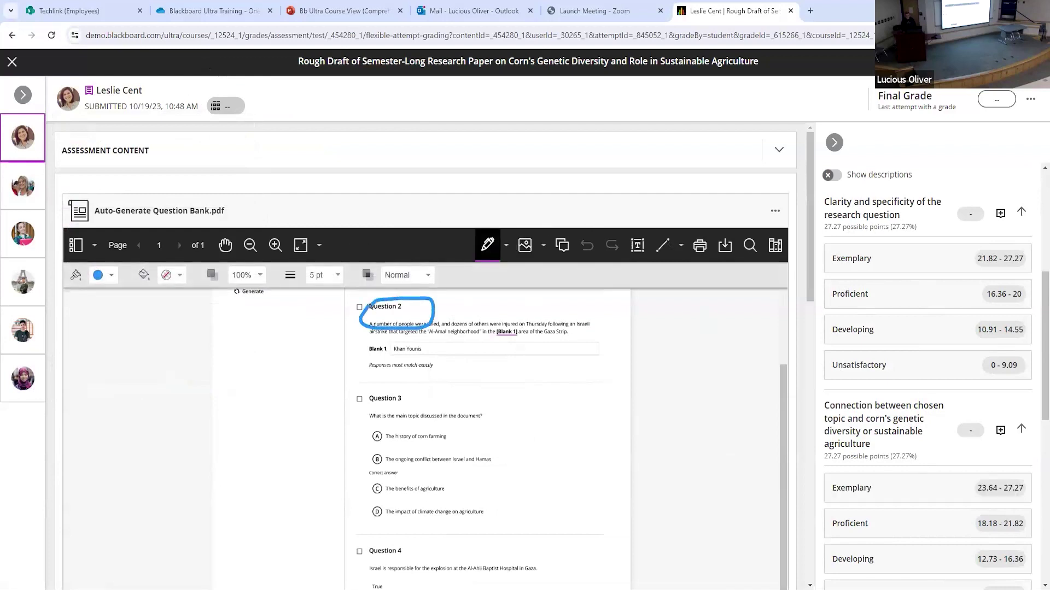
click(1000, 216)
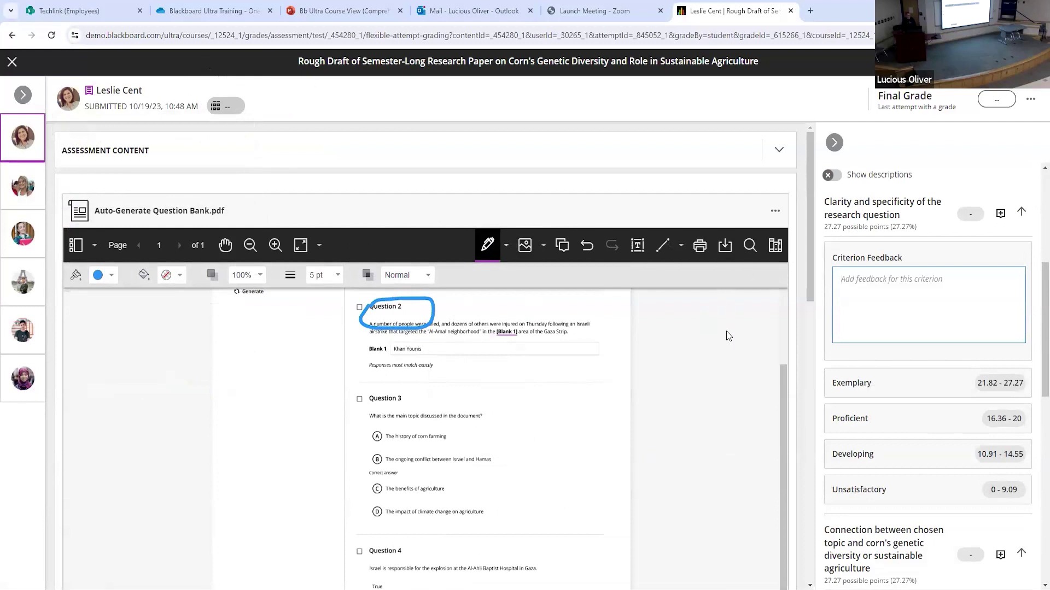
Place the Content Library comment "Where are your citations?" beside the Question 3 heading in the PDF and save it.
scroll(854, 338, up, 3)
scroll(854, 338, up, 2)
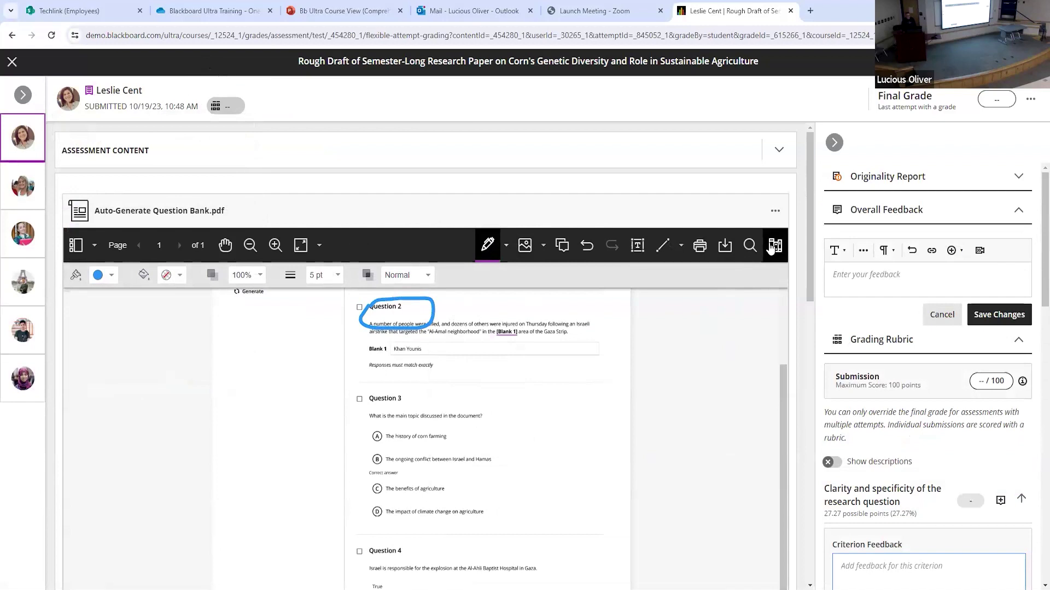
click(775, 246)
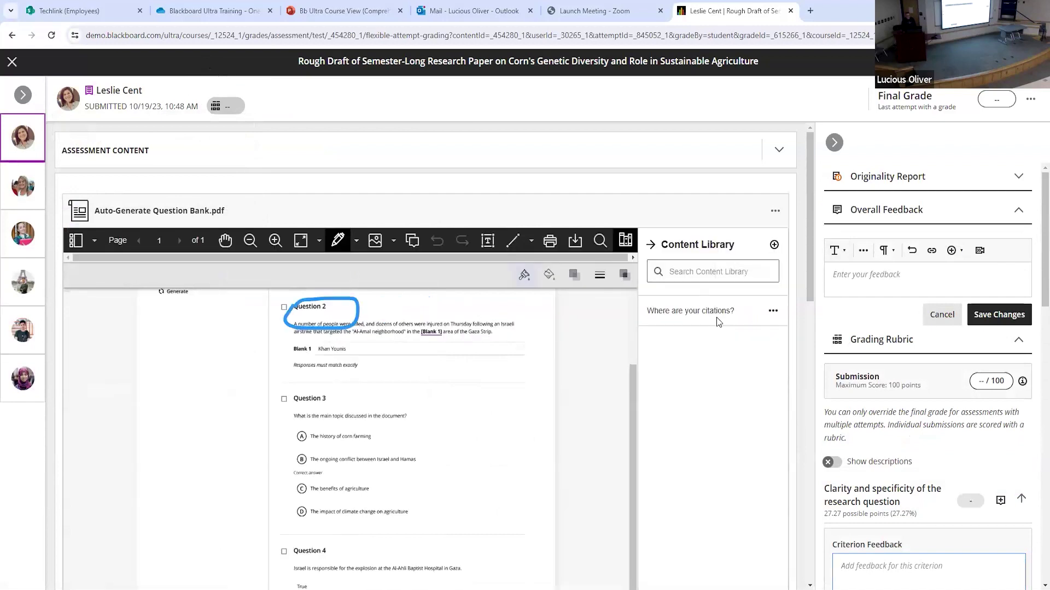
click(773, 311)
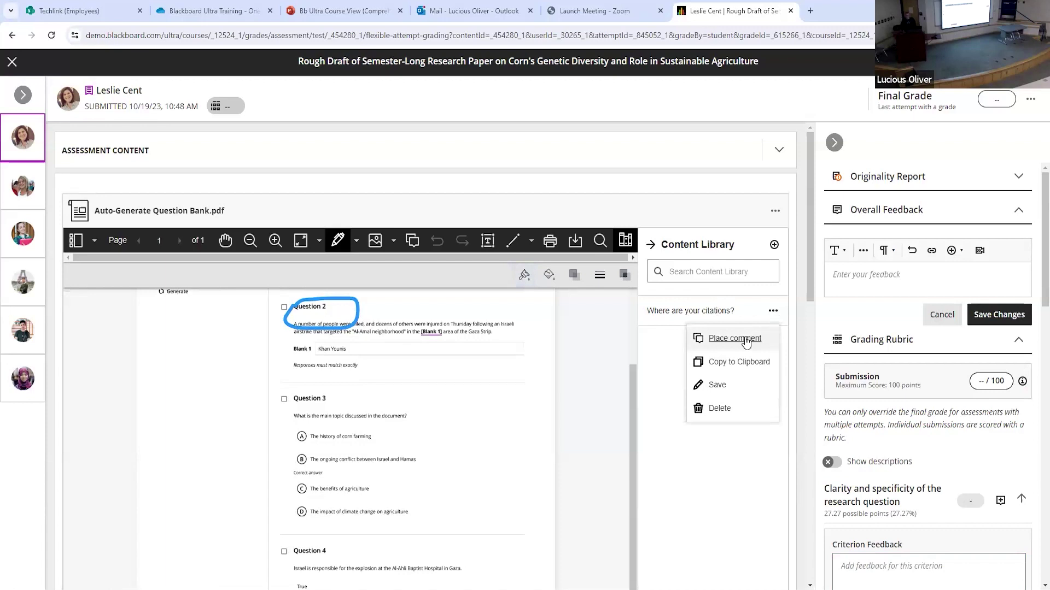
click(746, 341)
click(340, 397)
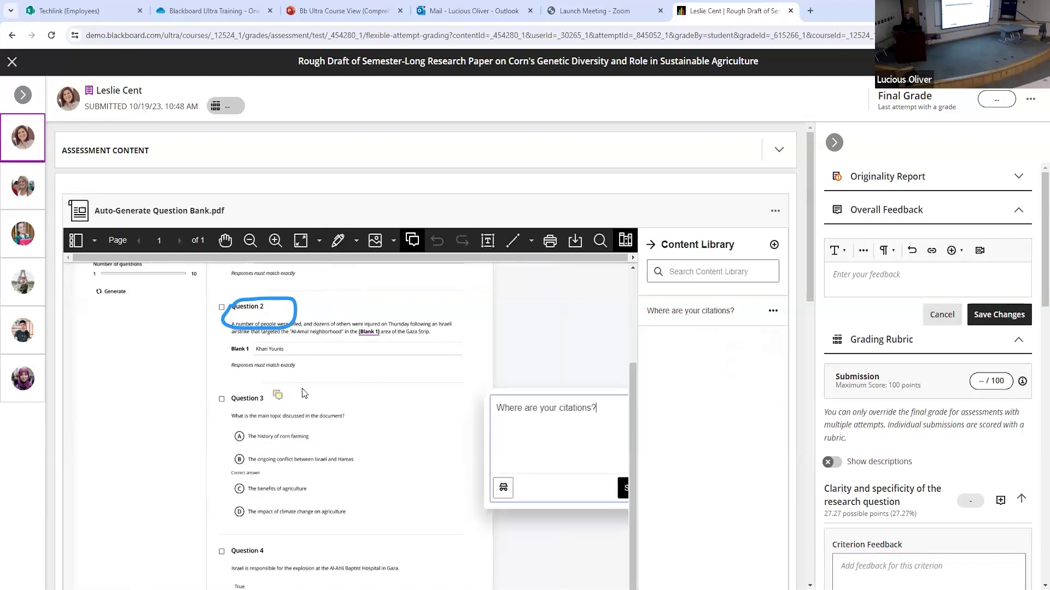
triple_click(548, 402)
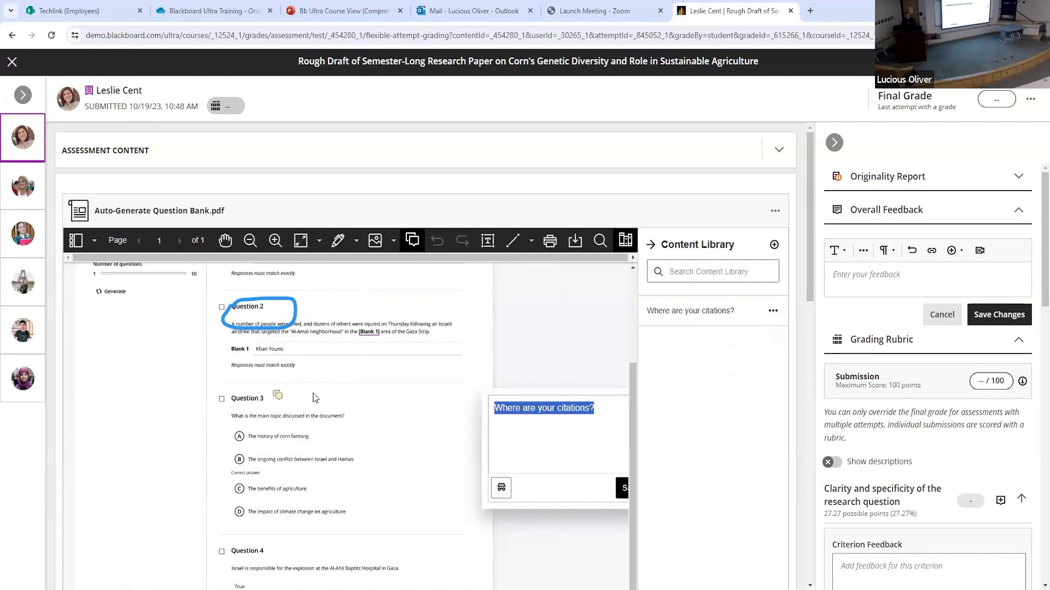
click(622, 492)
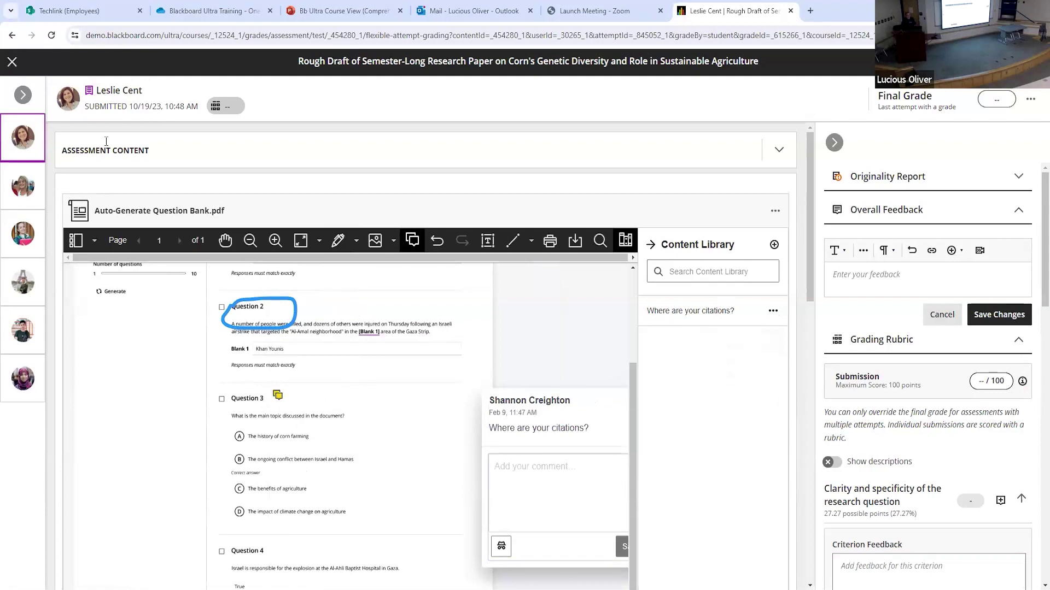
Expand the student list and switch to the late submission containing Investigating Corn.docx.
click(24, 94)
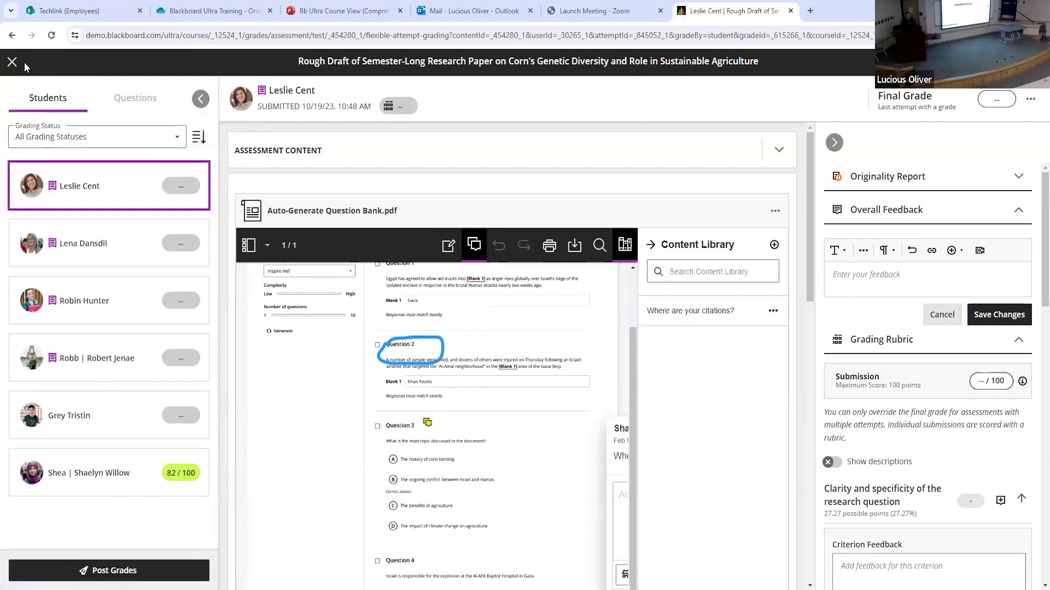
click(71, 240)
click(608, 367)
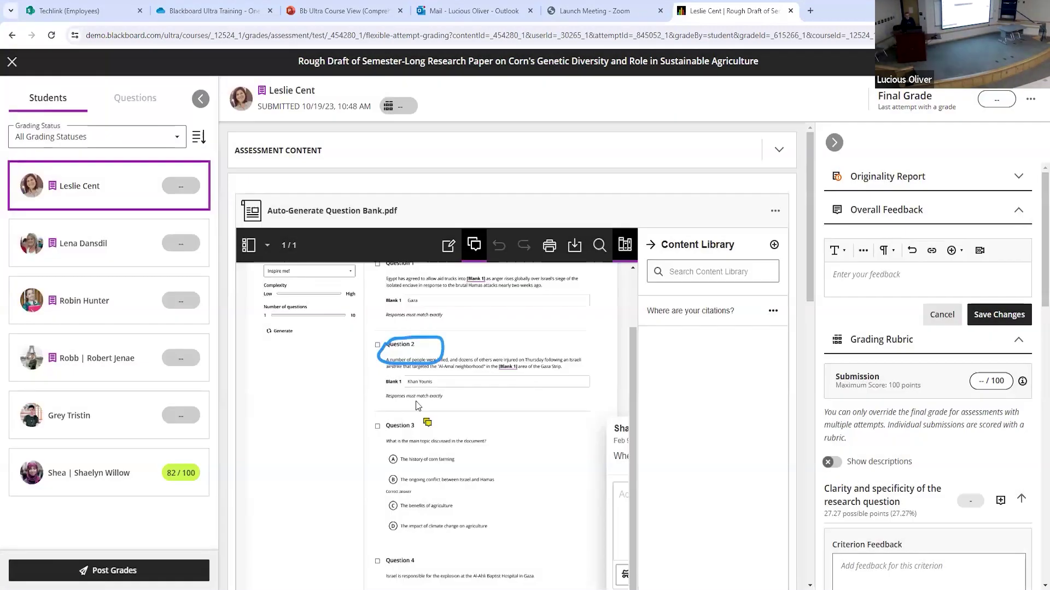
click(118, 257)
click(613, 363)
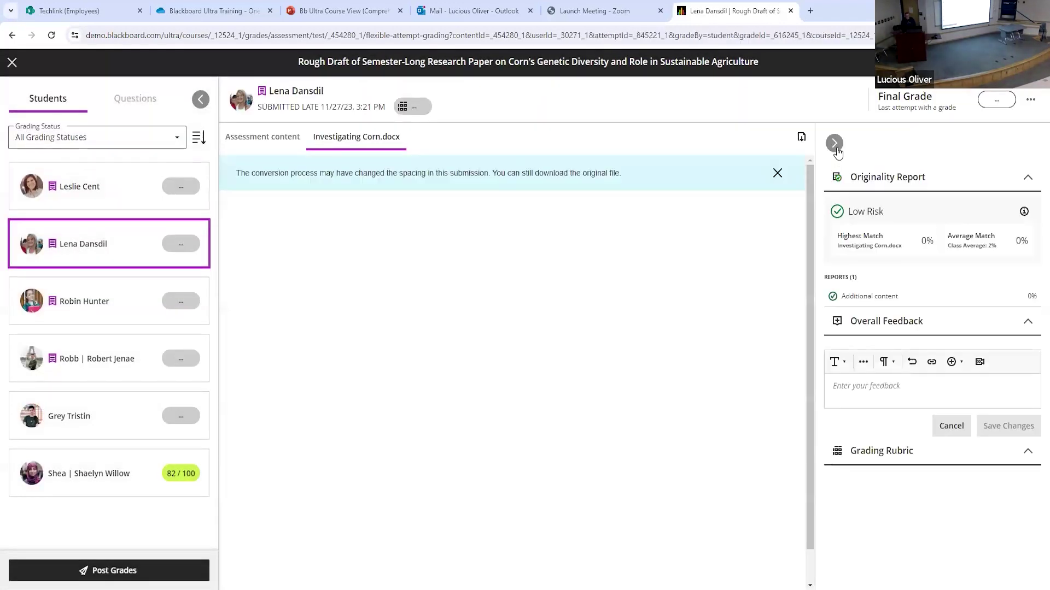
Collapse the feedback panel and student list to view the existing annotations and comments on Investigating Corn.docx.
click(835, 143)
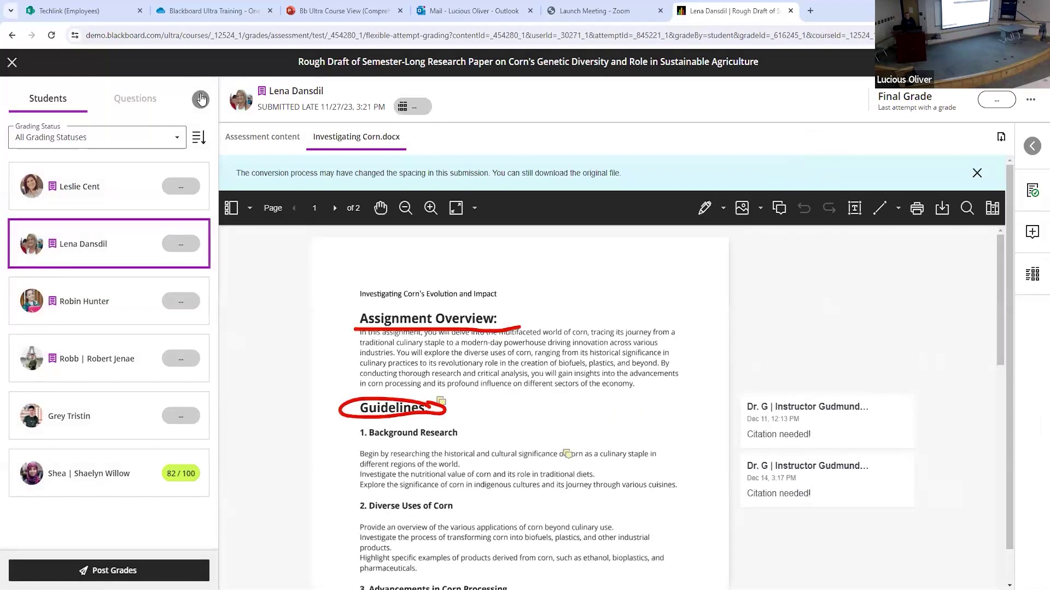
click(200, 99)
scroll(404, 462, down, 1)
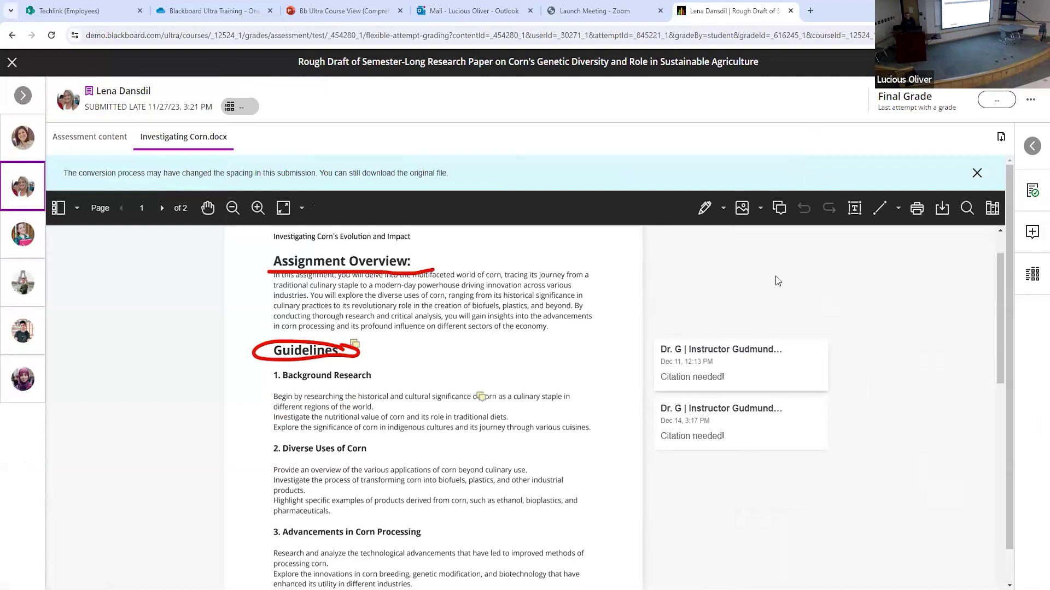
Open the image annotation's file chooser, cancel it, and dismiss the file conversion notice.
click(741, 209)
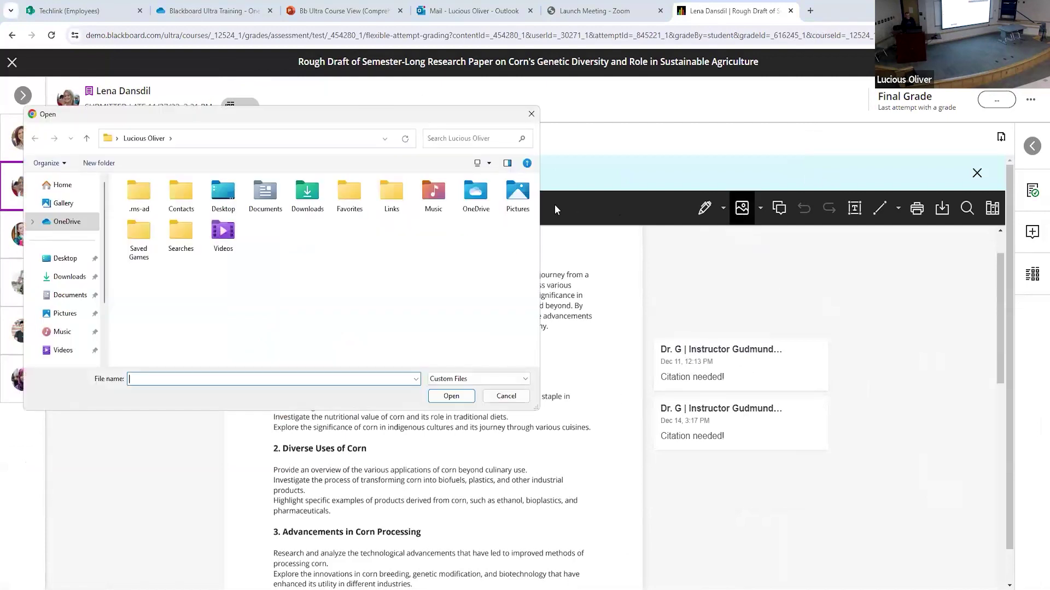
click(530, 116)
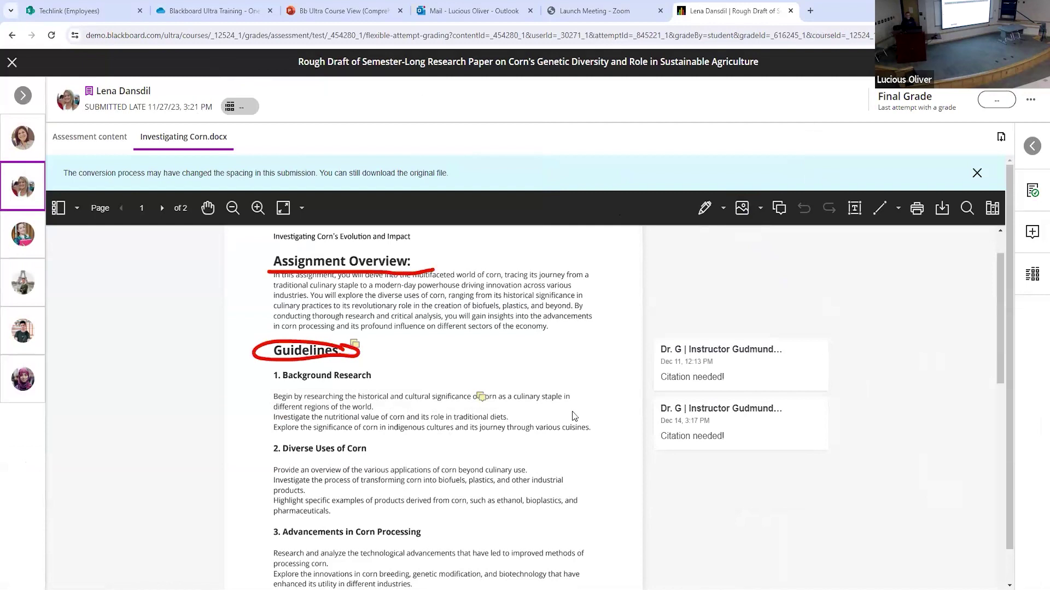
click(978, 173)
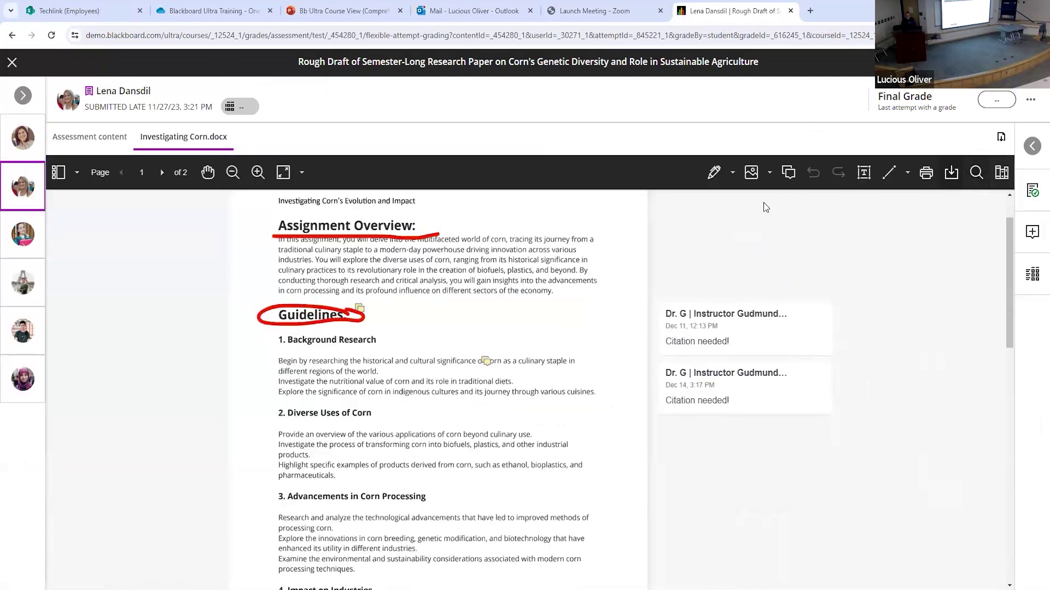
Close the submission and look at the row options for the student with the 75 override grade.
key(Escape)
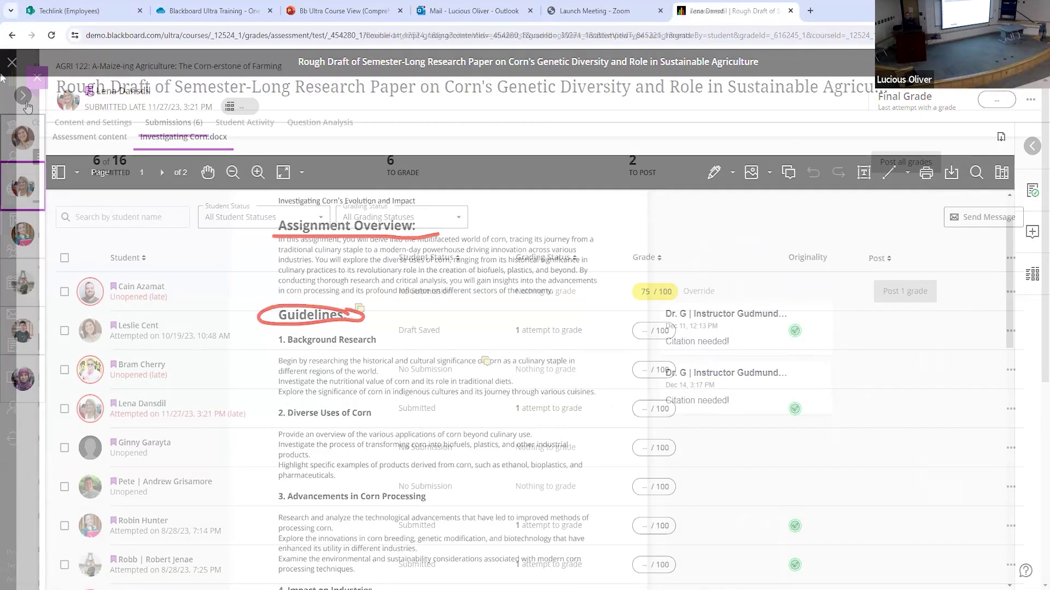
click(1011, 291)
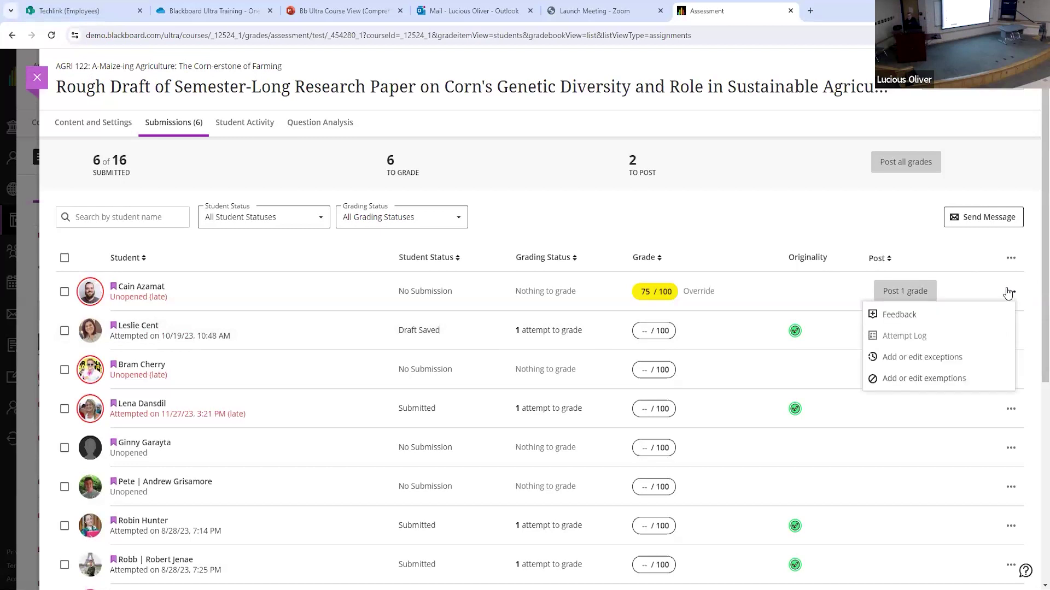
click(1009, 293)
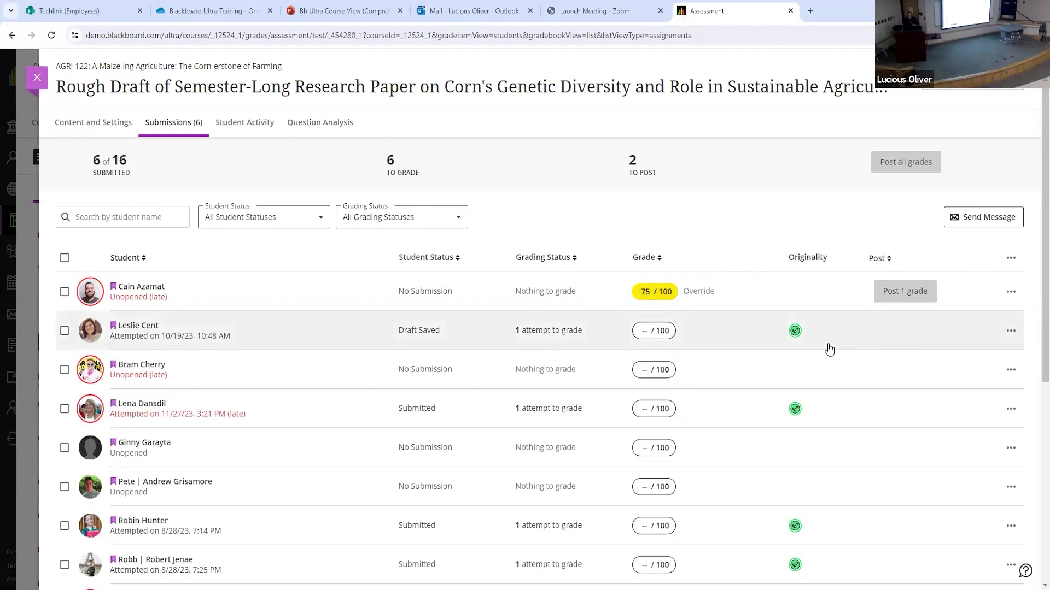
Reopen the second listed student's submission, look through the annotated PDF and attached cat image, and close it.
mouse_move(796, 336)
click(795, 331)
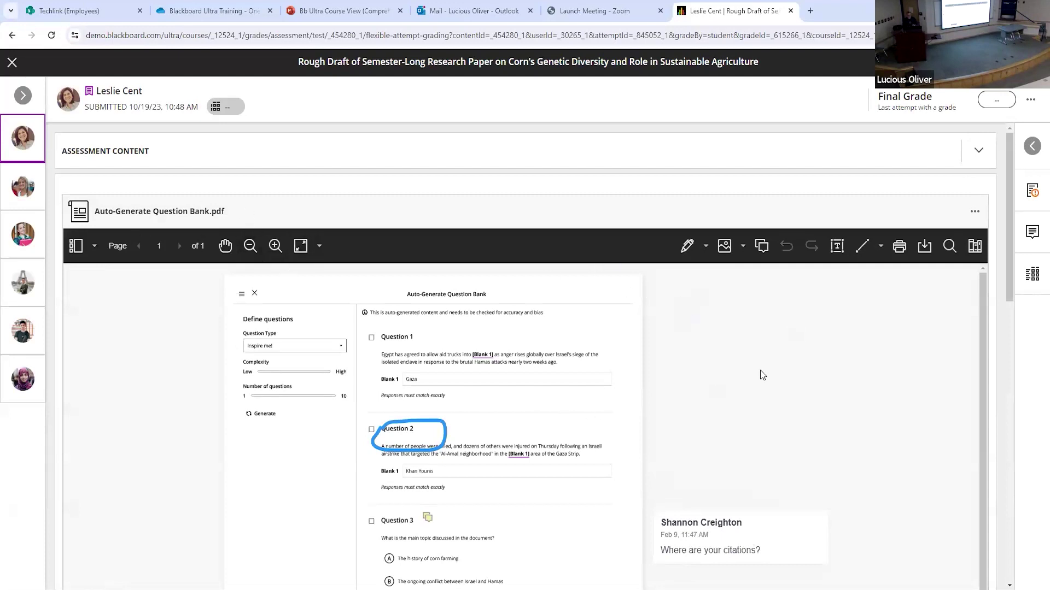
scroll(762, 372, down, 1)
scroll(765, 372, down, 1)
scroll(1009, 303, down, 5)
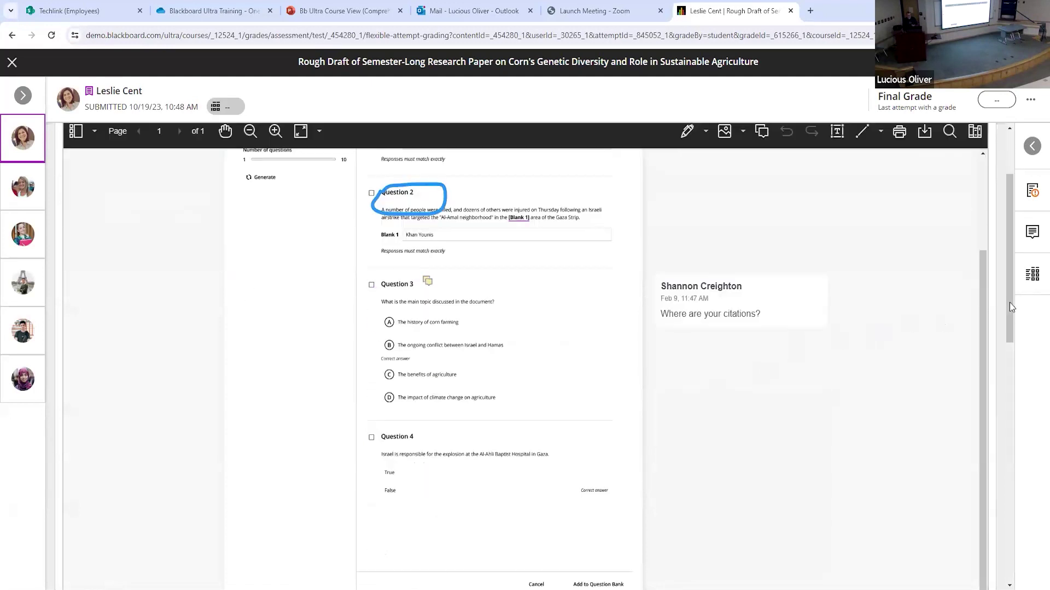
scroll(1005, 304, down, 7)
scroll(984, 309, up, 9)
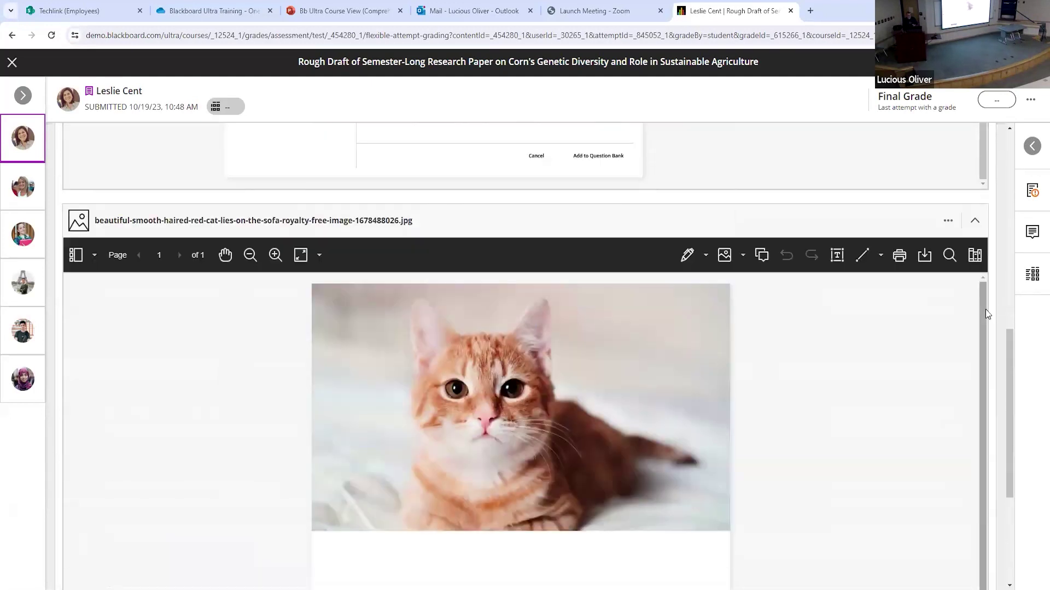
scroll(981, 309, up, 3)
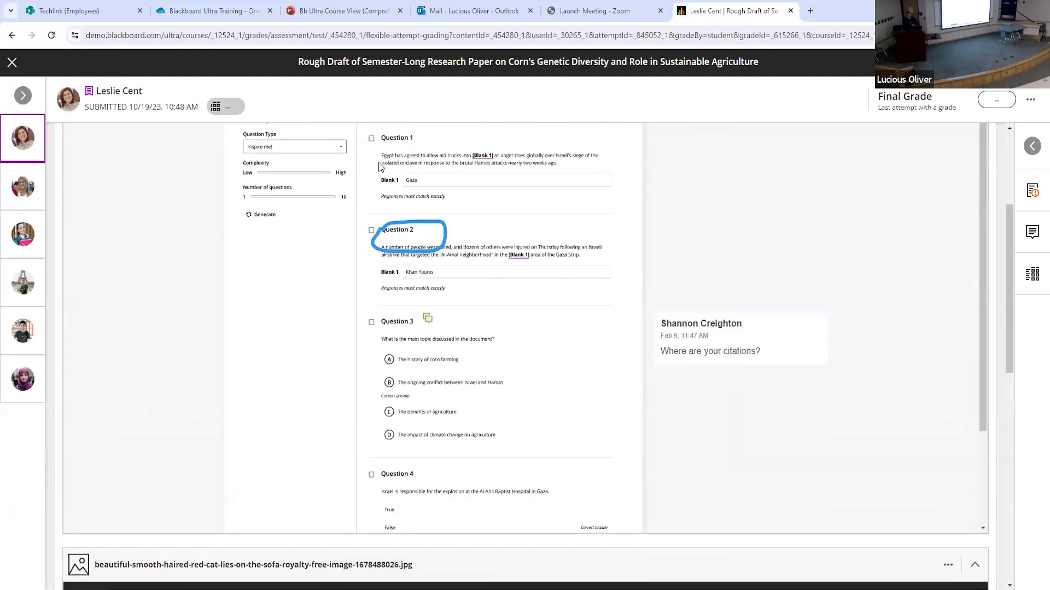
click(13, 63)
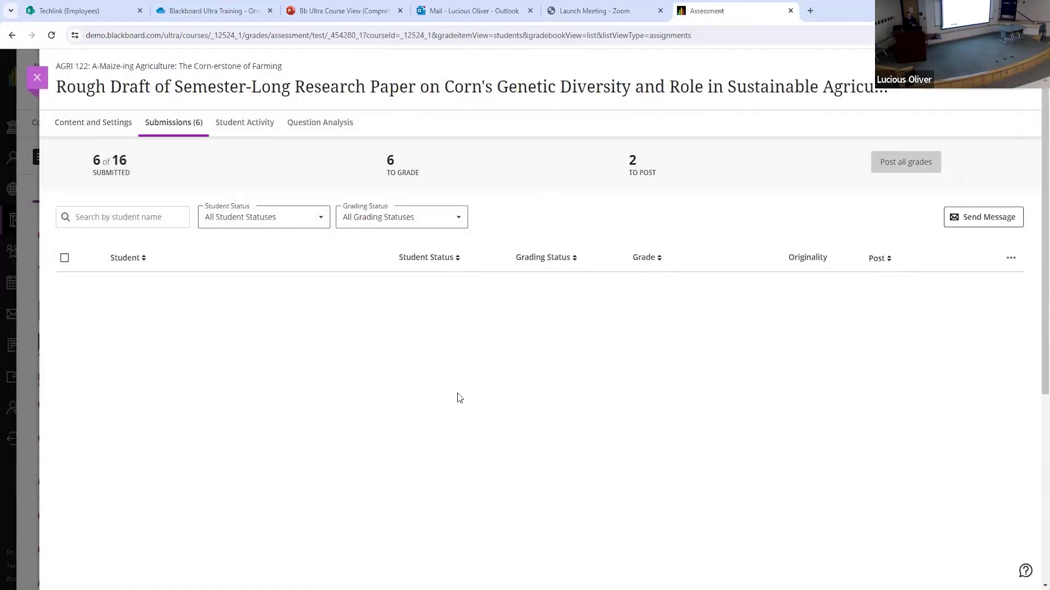
In the Student Preview gradebook, view the past-due explanation beside the Ethical Use of AI - Knowledge Check grade.
scroll(802, 465, down, 3)
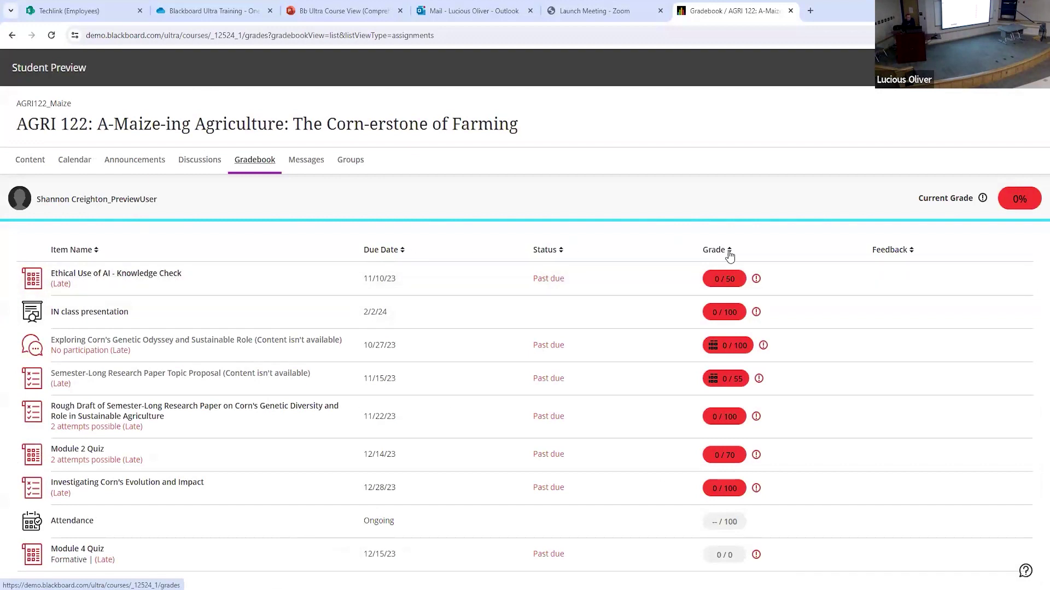
mouse_move(755, 281)
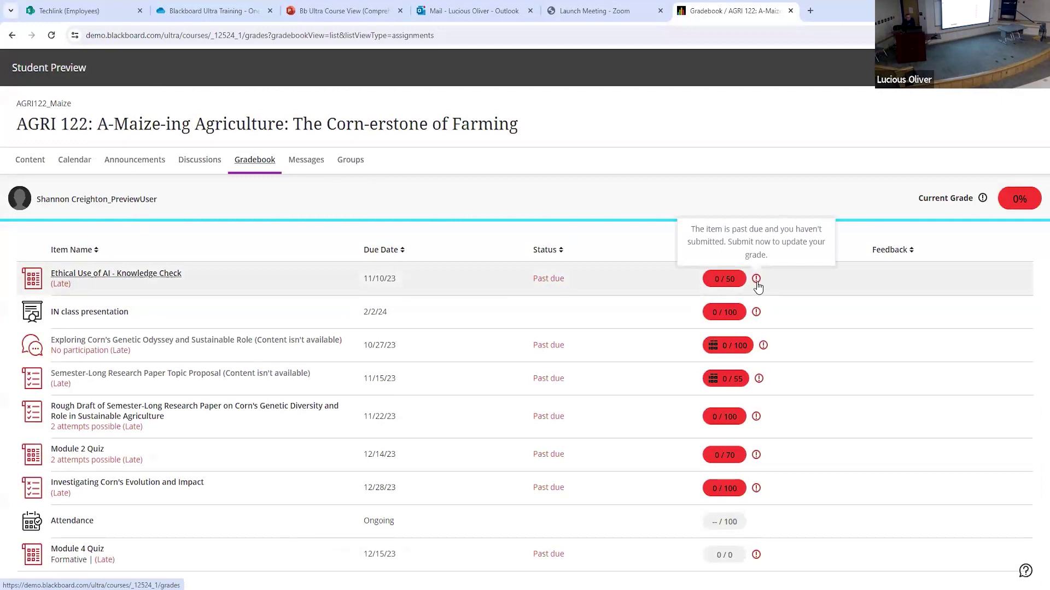
View the details of Ethical Use of AI - Knowledge Check and IN class presentation in the student gradebook, closing each one.
click(889, 280)
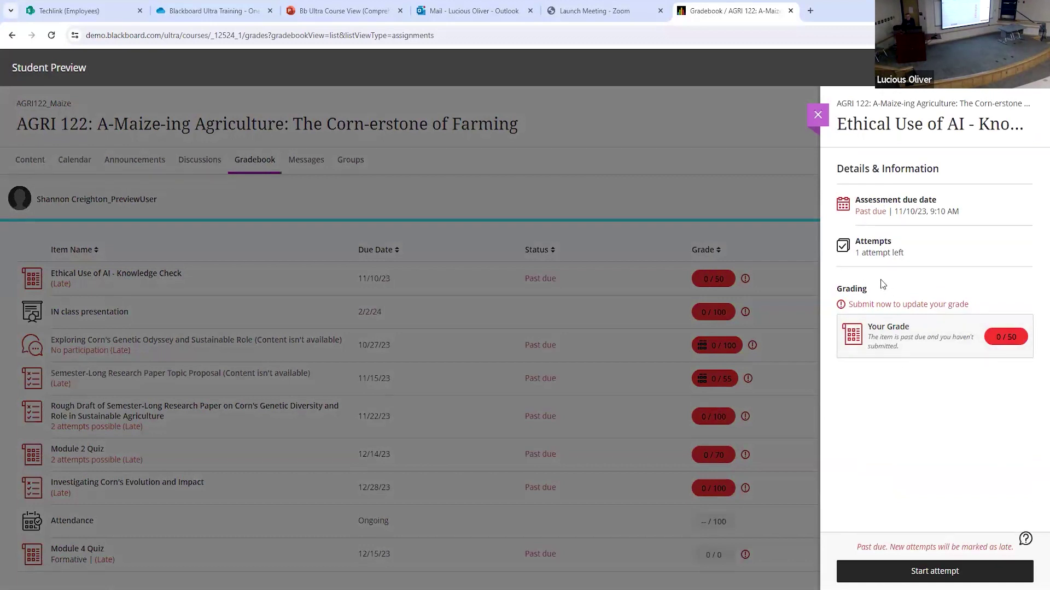
click(809, 117)
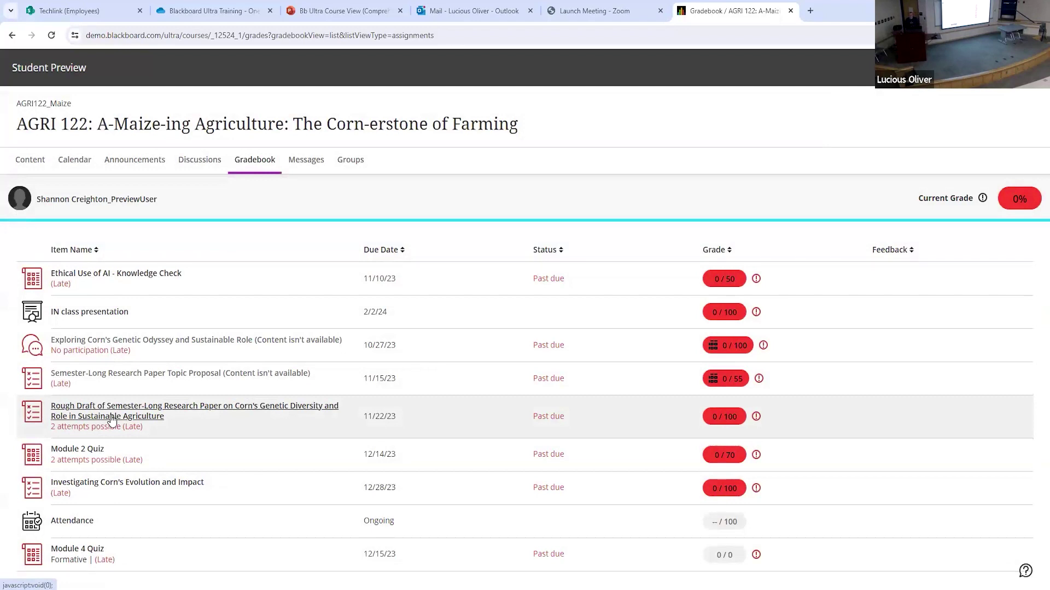
click(102, 316)
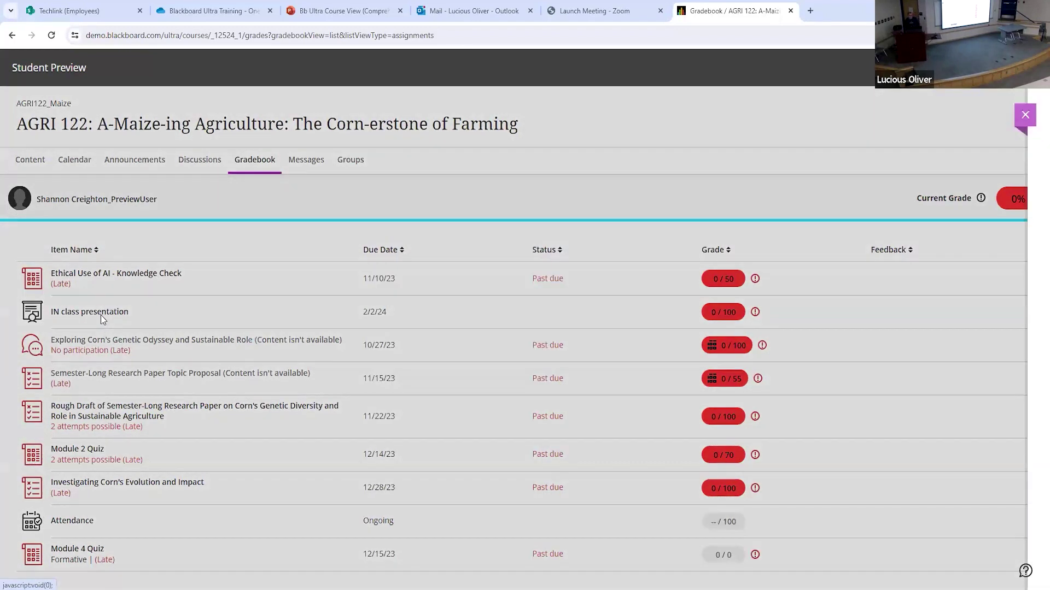
click(818, 117)
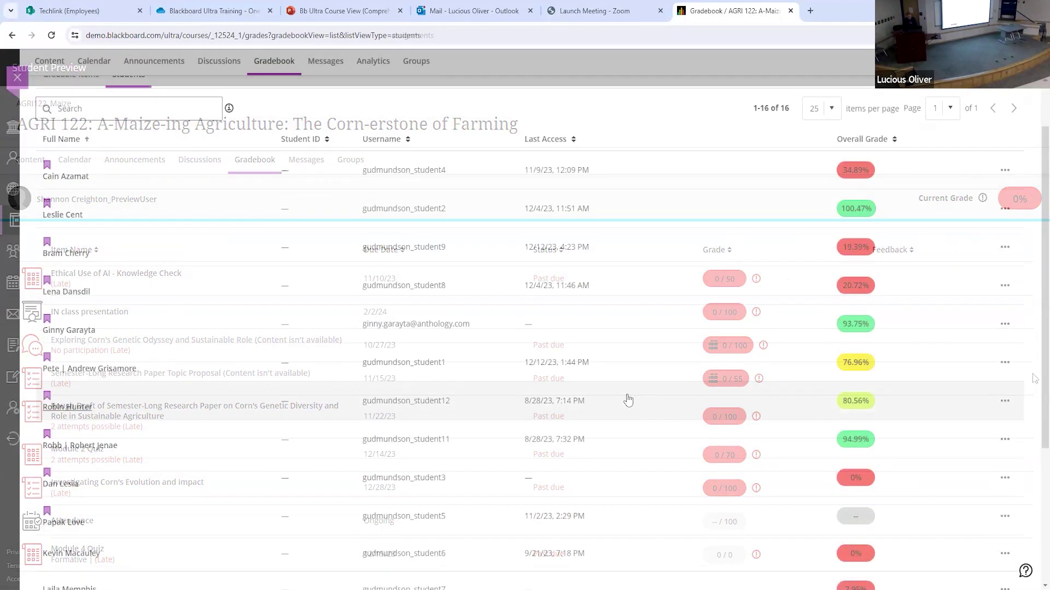
From the instructor's student list, open the 80.56% student's grades and the exceptions for their Rough Draft of Semester-Long Research Paper.
click(63, 404)
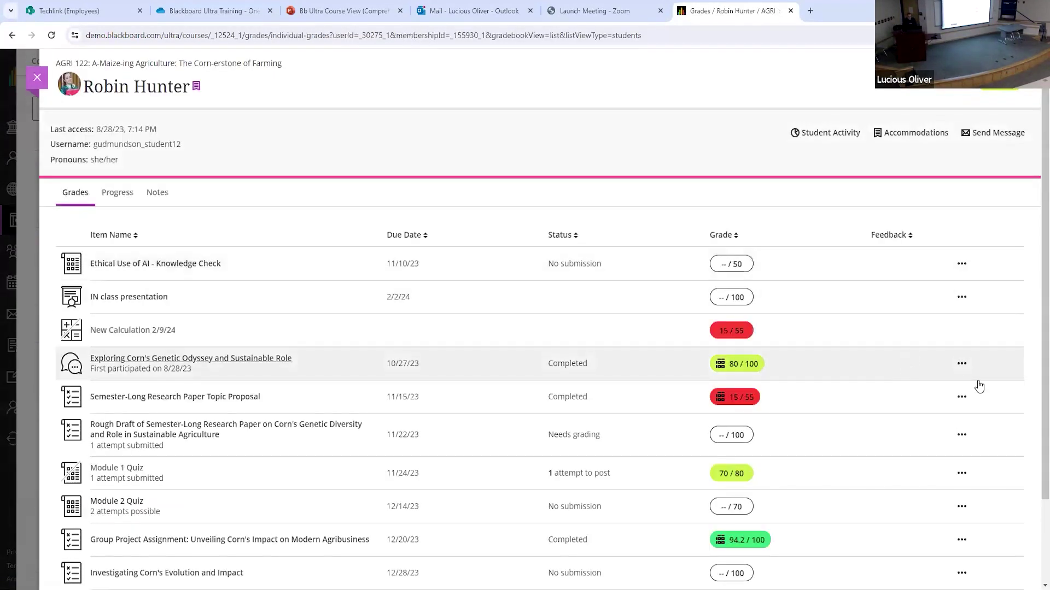
click(961, 435)
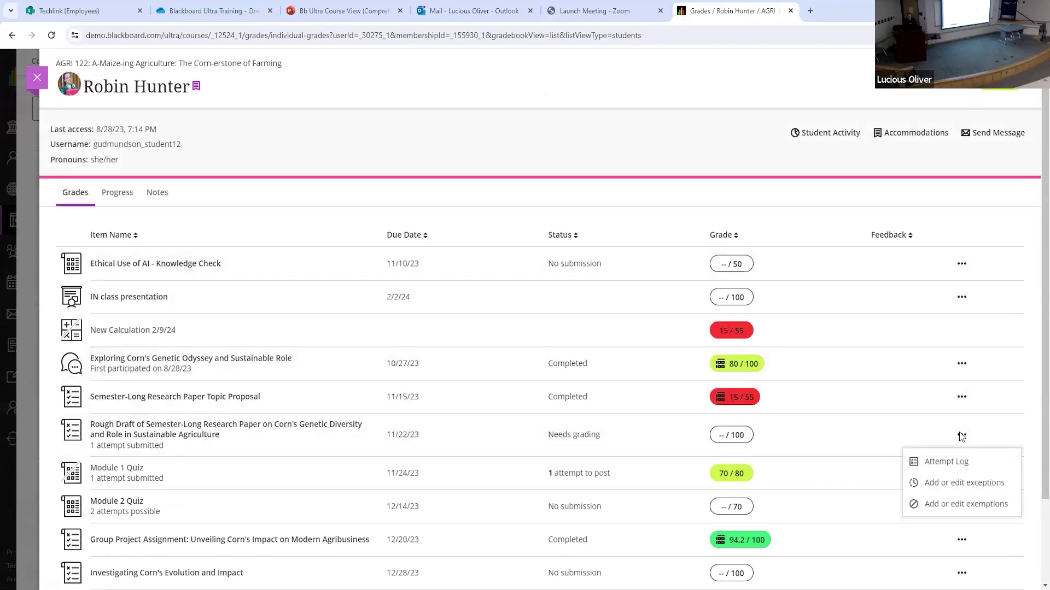
click(977, 488)
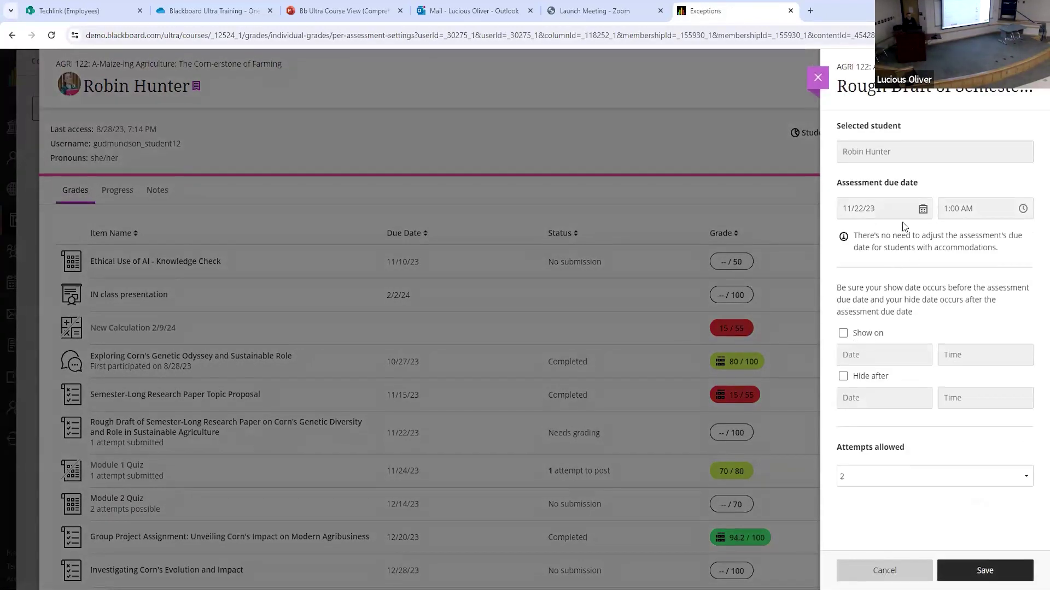
Try the Show on option, look at the Attempts allowed choices, cancel the exceptions, and close the student's grade record.
click(843, 333)
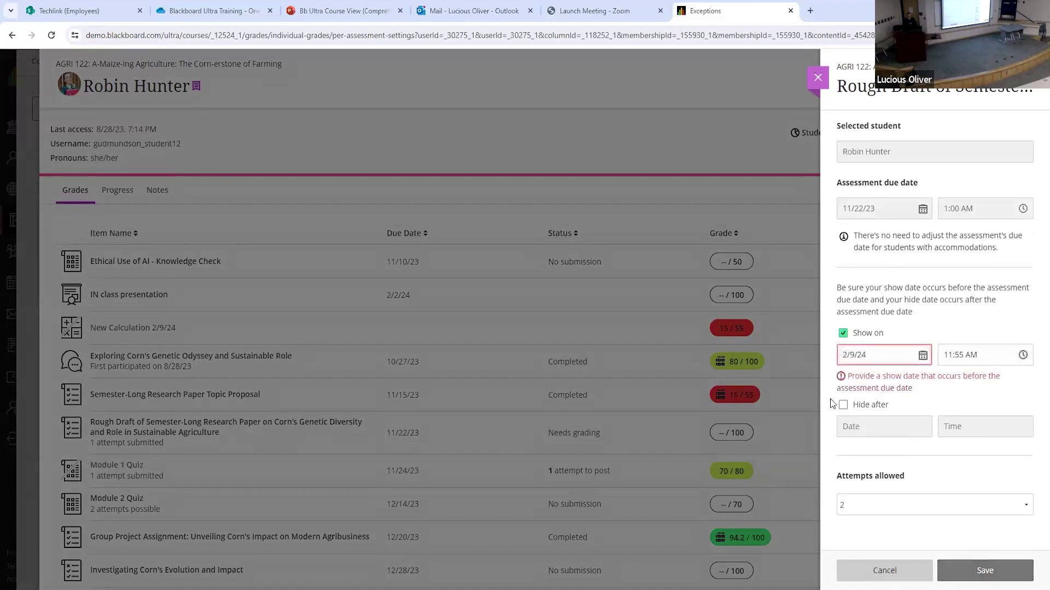
click(845, 341)
click(856, 484)
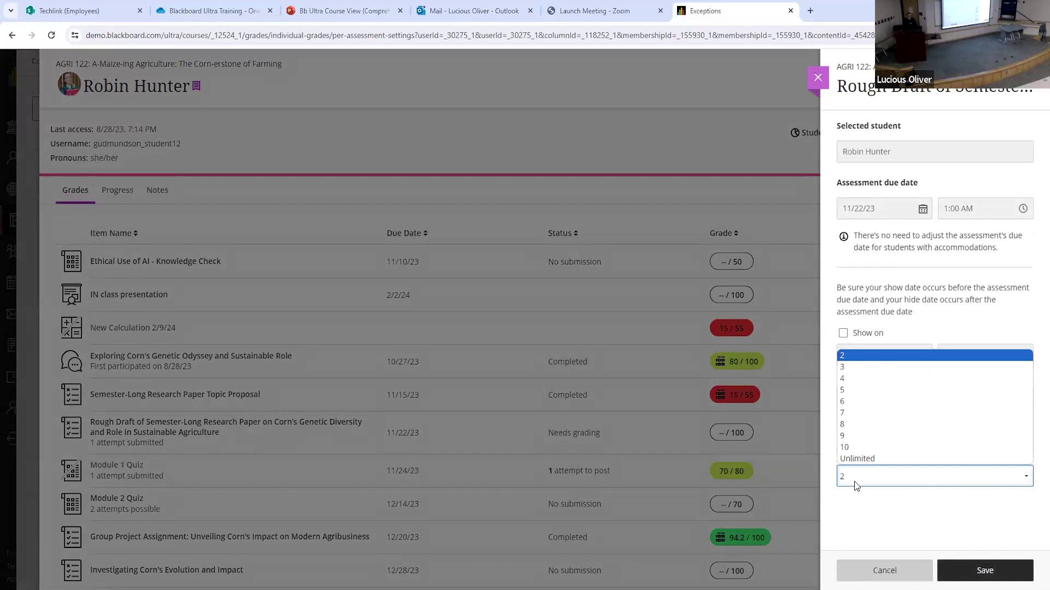
click(856, 485)
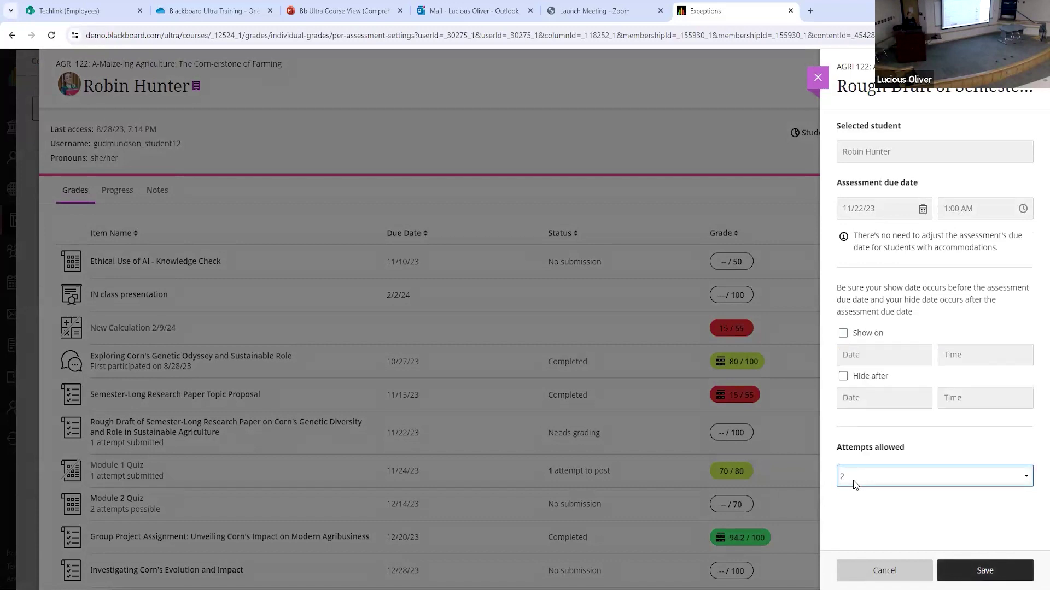
click(897, 570)
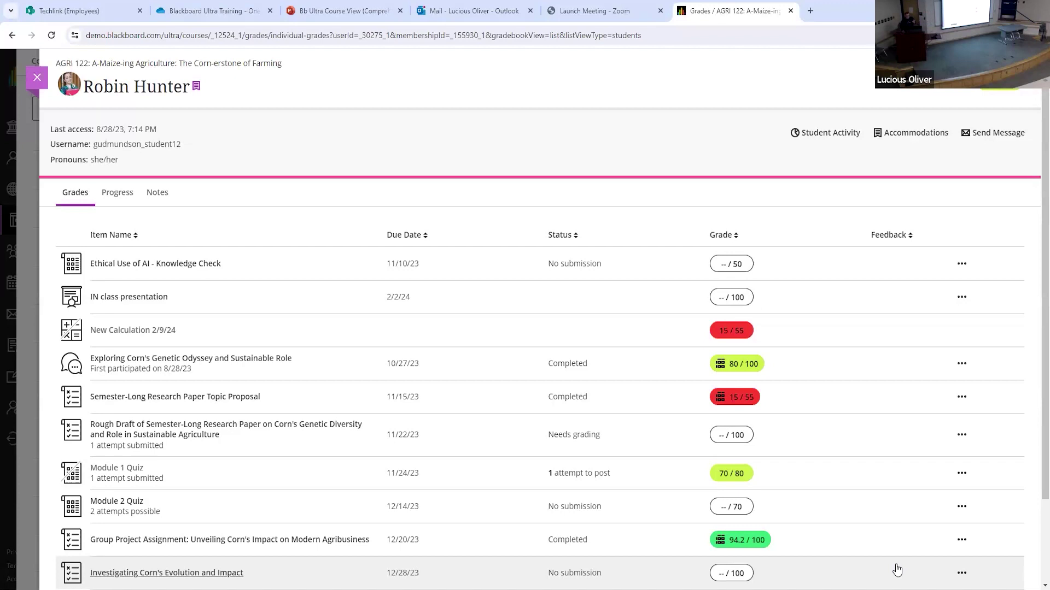
click(37, 81)
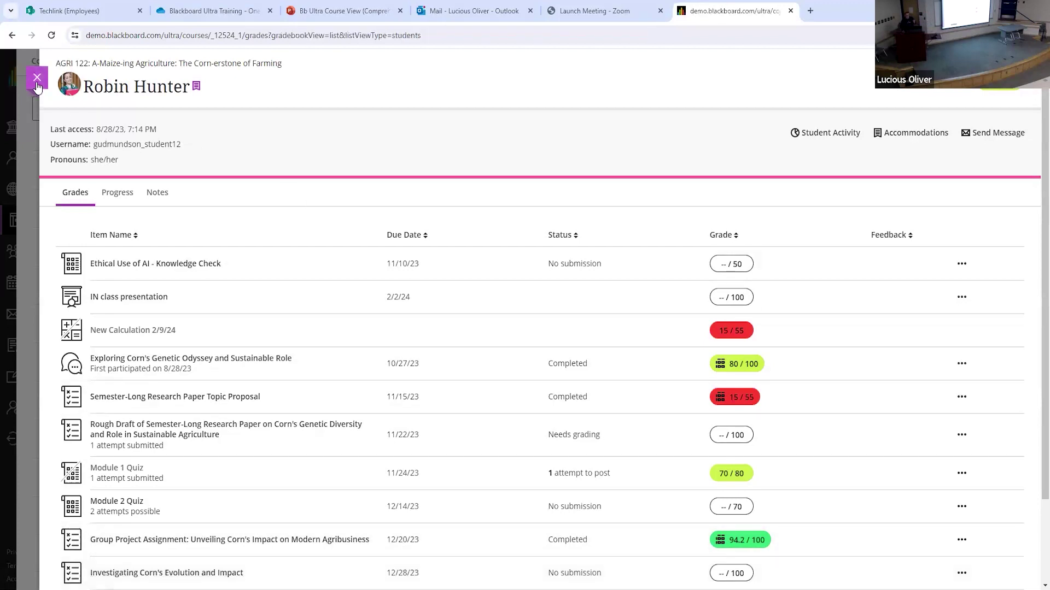